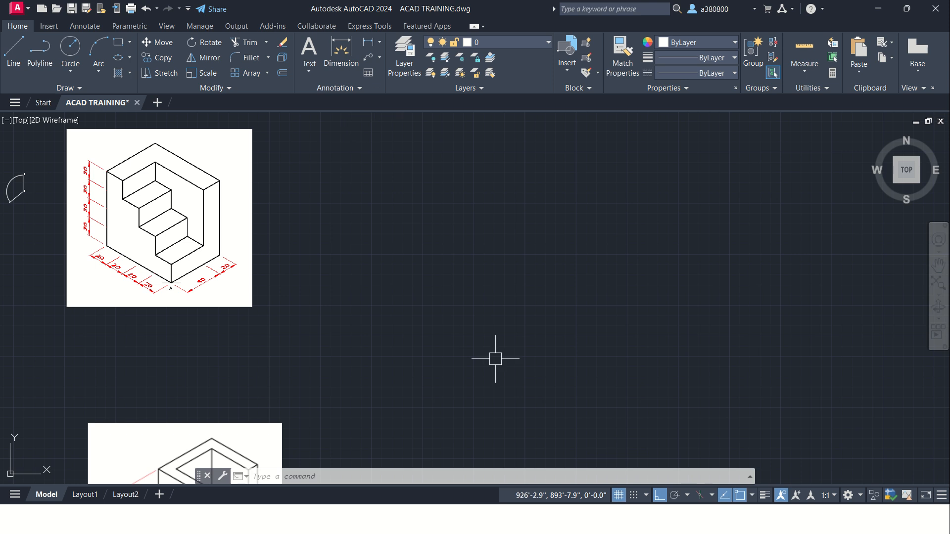
Step: Examine the isometric stair block reference image and its dimensions
scroll(452, 328, down, 5)
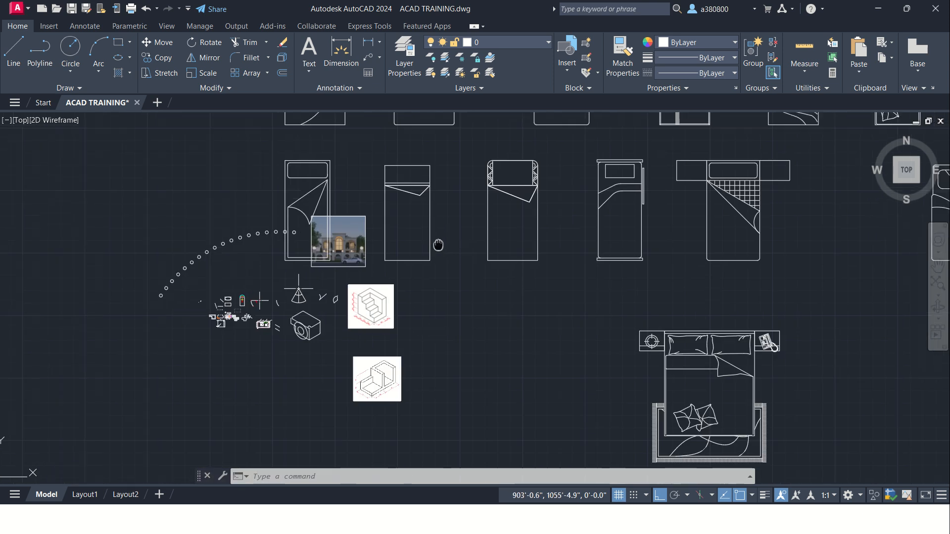
scroll(434, 303, up, 1)
scroll(323, 332, up, 4)
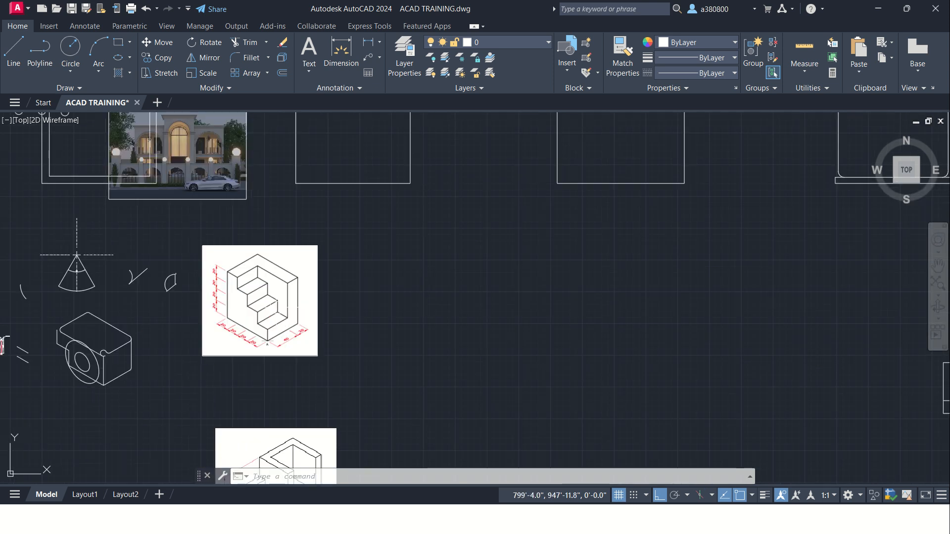
scroll(246, 309, up, 2)
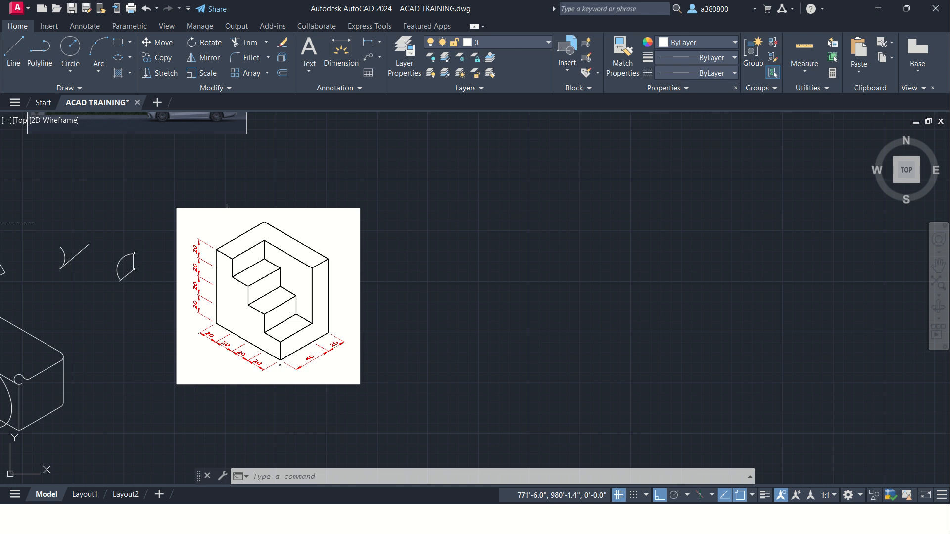
scroll(227, 227, down, 2)
scroll(254, 255, up, 6)
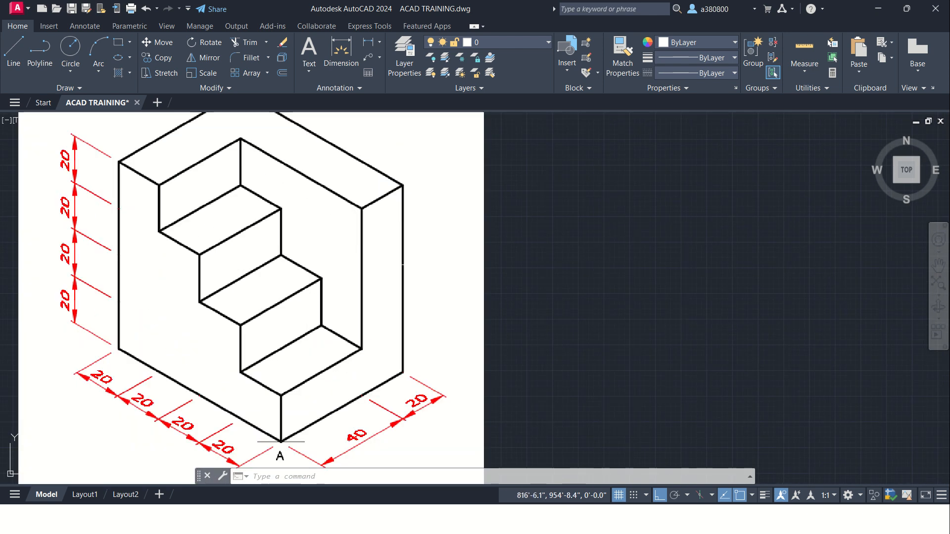
scroll(339, 243, down, 4)
middle_drag(392, 269, 291, 228)
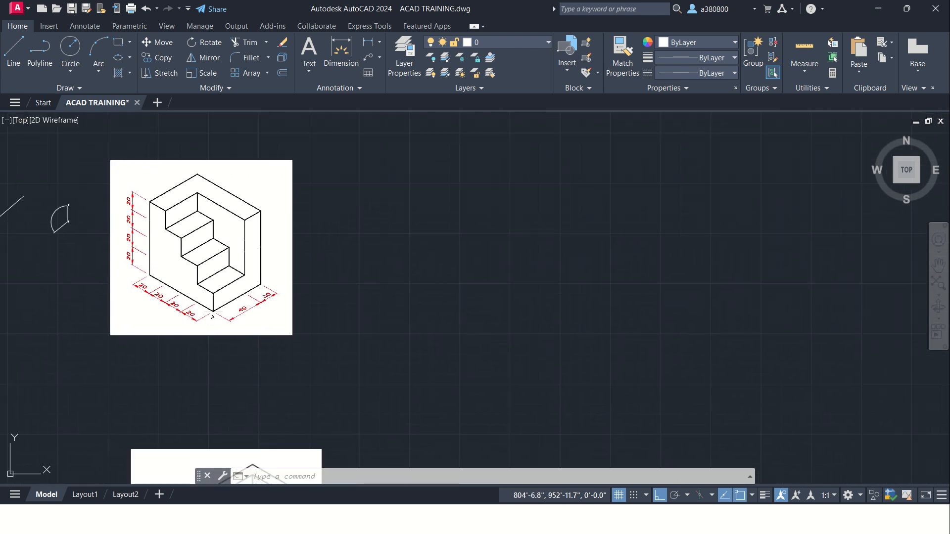
scroll(242, 240, up, 2)
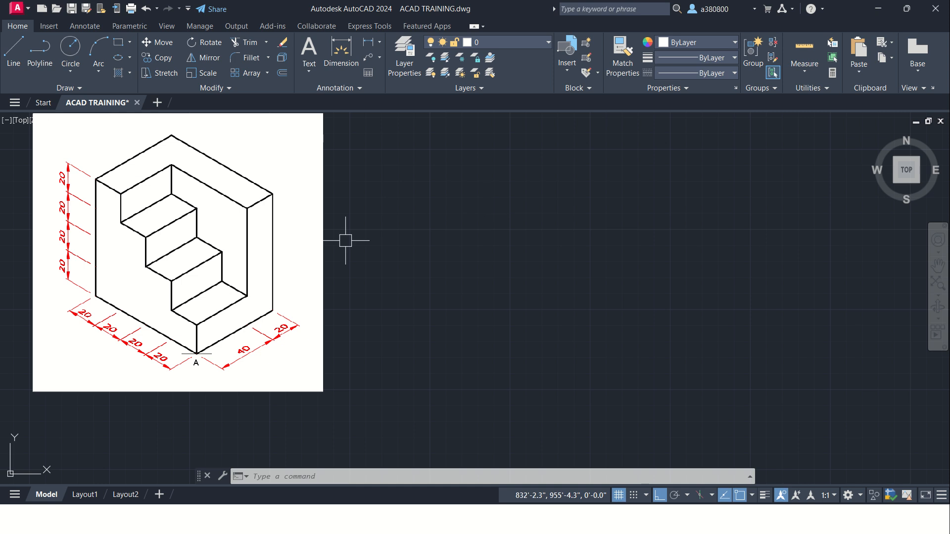
scroll(330, 289, down, 2)
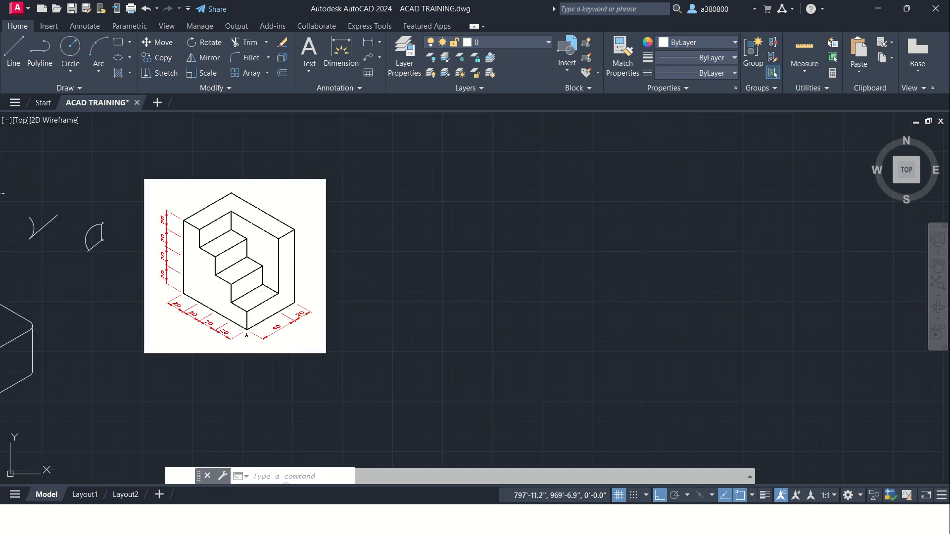
scroll(320, 263, down, 4)
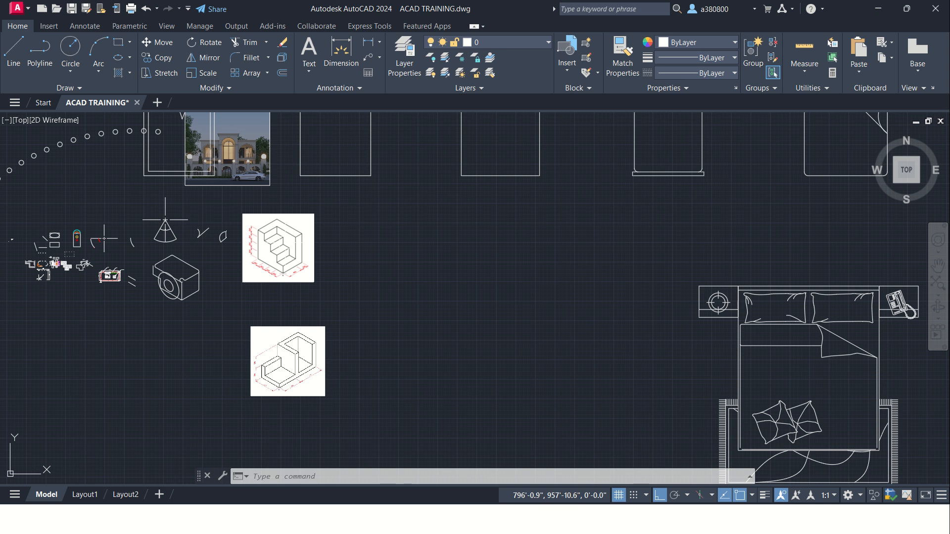
scroll(312, 293, up, 2)
scroll(311, 294, up, 4)
middle_drag(219, 159, 222, 218)
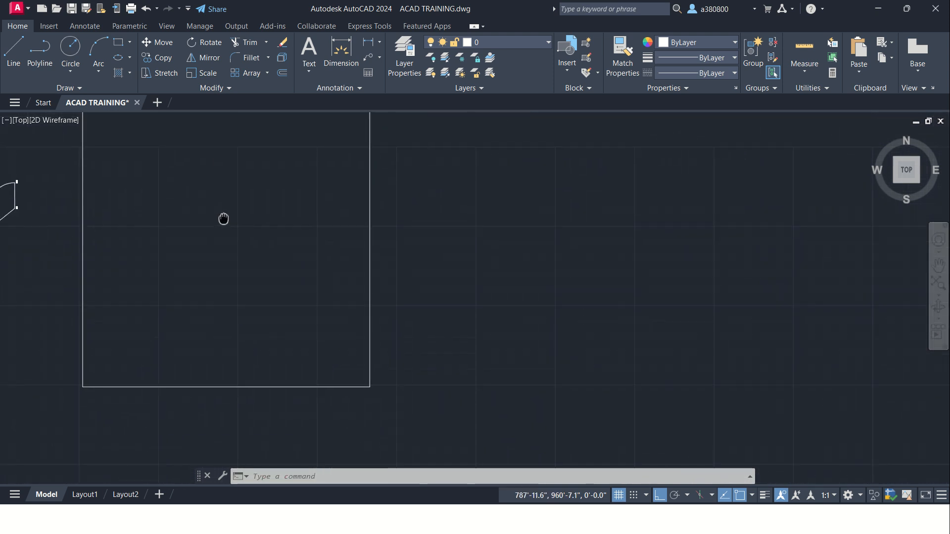
scroll(245, 211, up, 2)
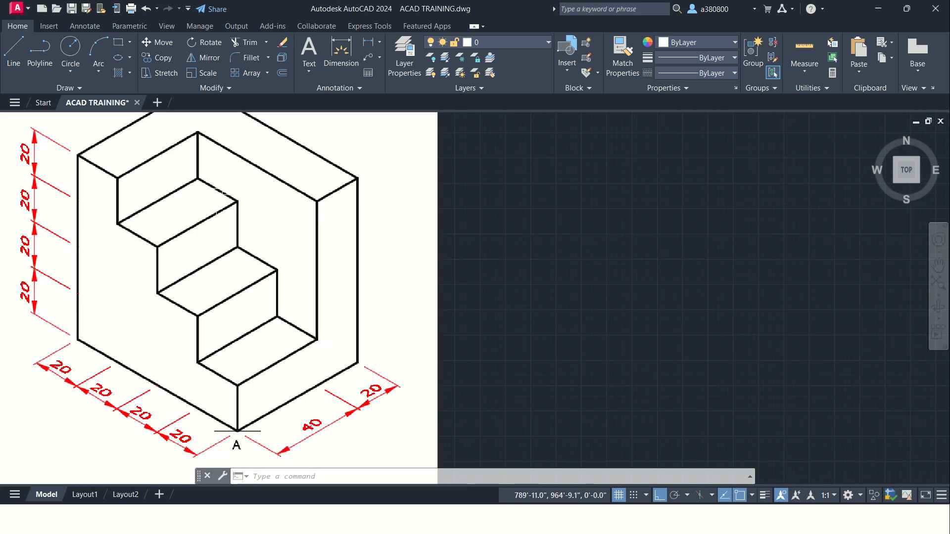
scroll(198, 186, down, 2)
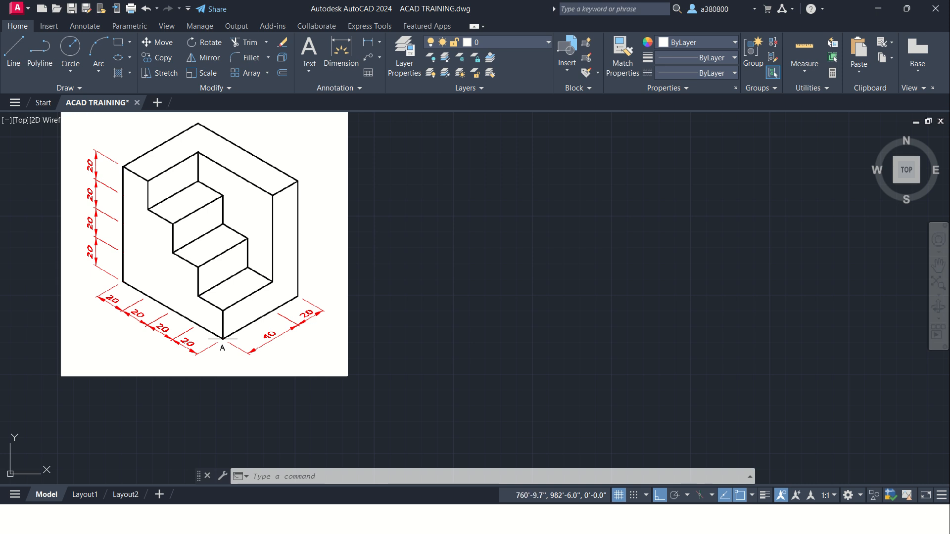
Step: Examine the second isometric reference image below the stair block, including its dimensions, and return to the stair block image
scroll(204, 213, down, 6)
scroll(200, 369, up, 6)
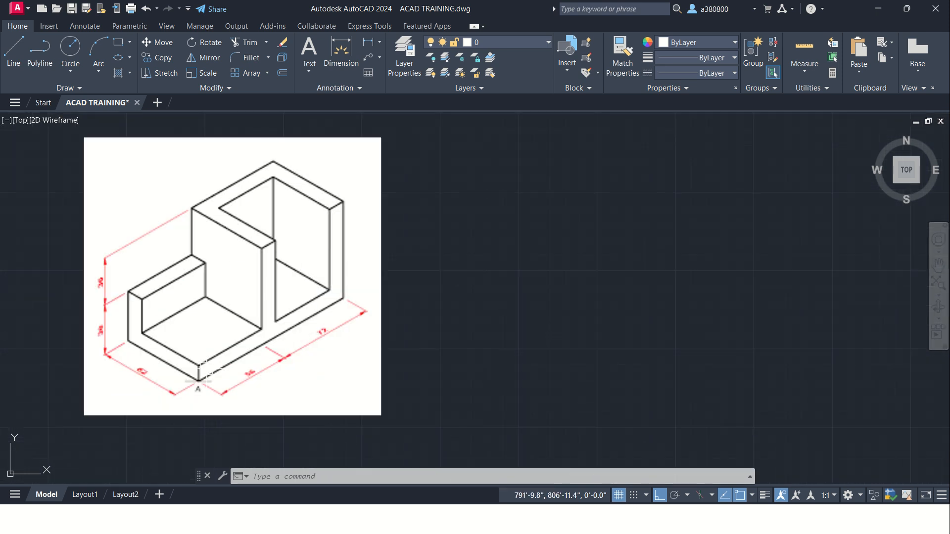
scroll(193, 369, up, 2)
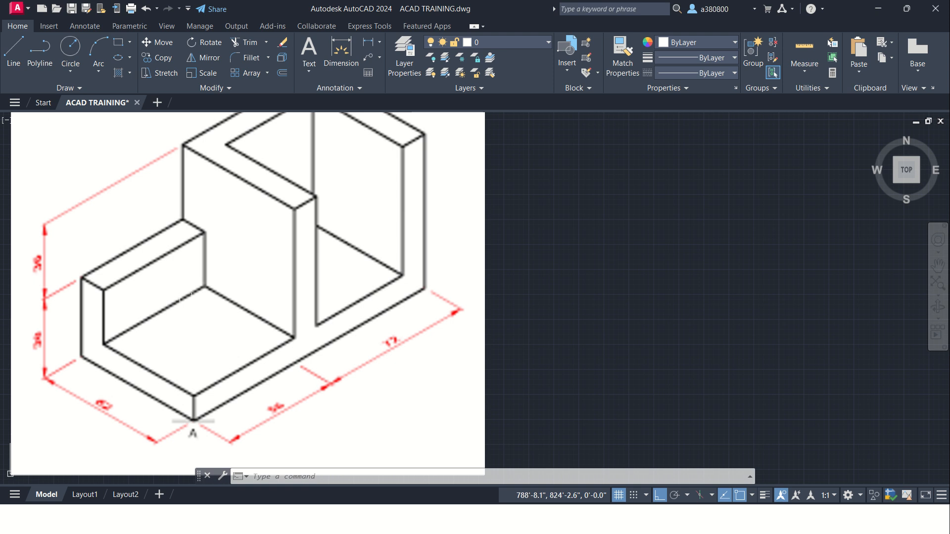
scroll(190, 299, down, 2)
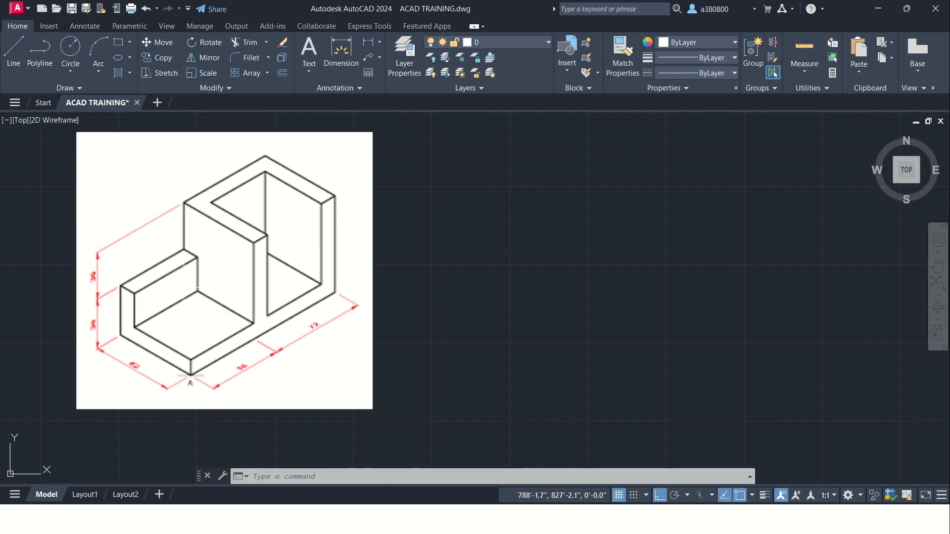
scroll(184, 237, down, 2)
scroll(165, 282, down, 2)
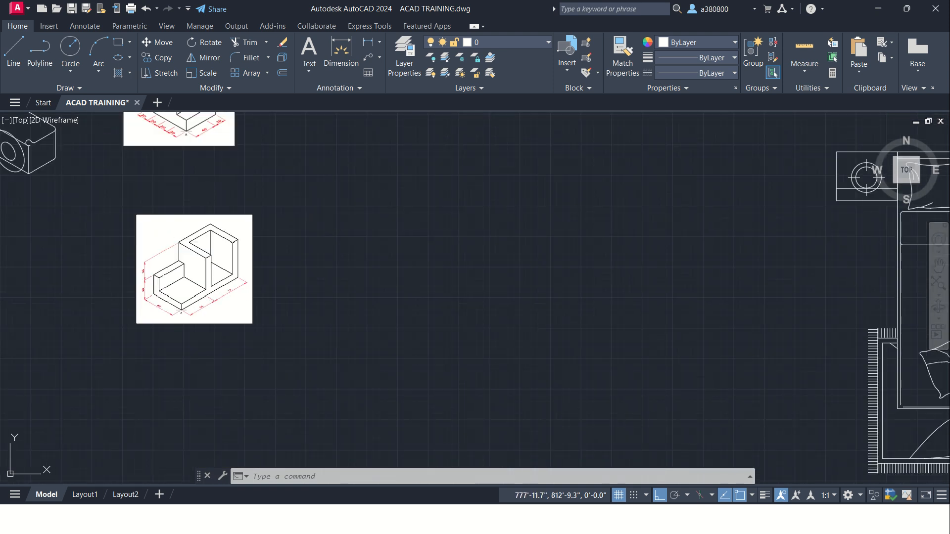
mouse_move(257, 191)
middle_down()
mouse_move(268, 207)
mouse_move(249, 348)
middle_up()
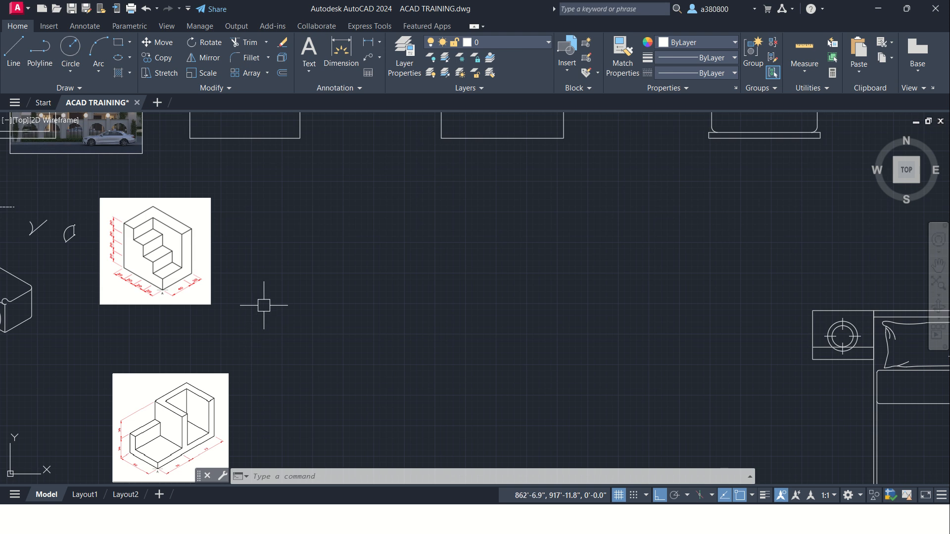
scroll(153, 245, up, 4)
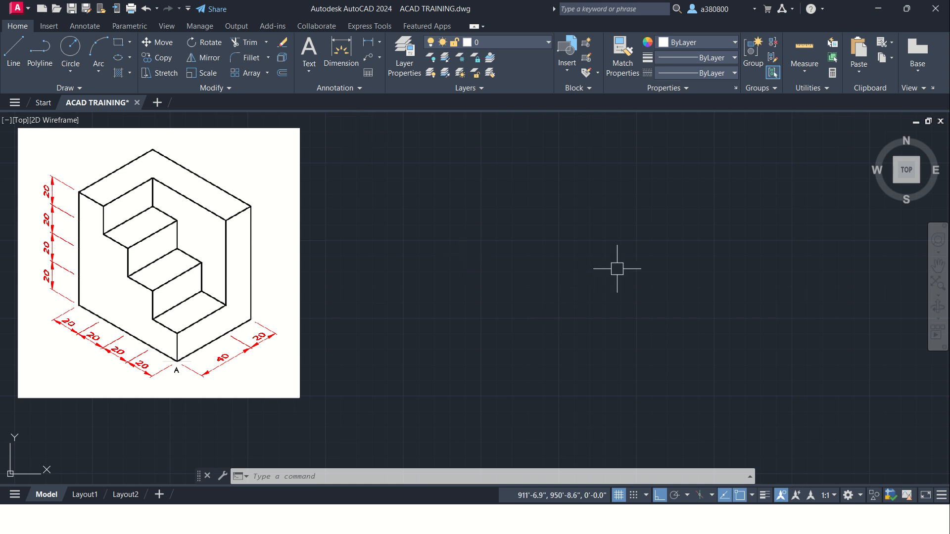
scroll(455, 228, up, 2)
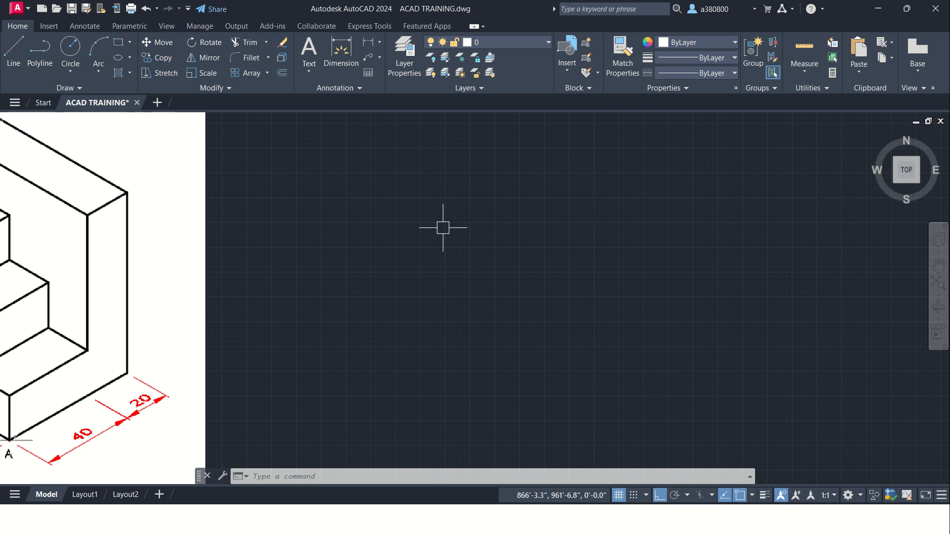
scroll(441, 226, down, 2)
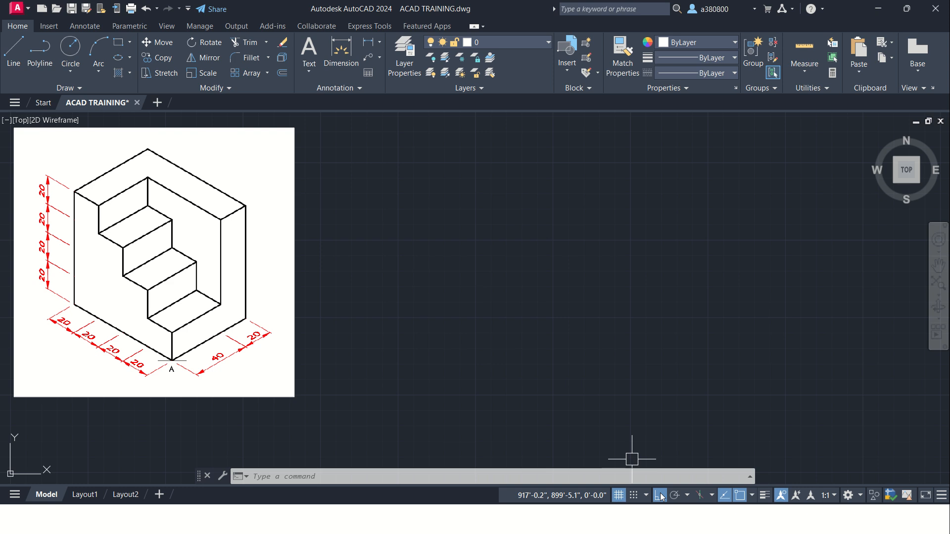
Step: Change the grid snap type from rectangular to Isometric snap in the drafting settings and apply it
click(643, 496)
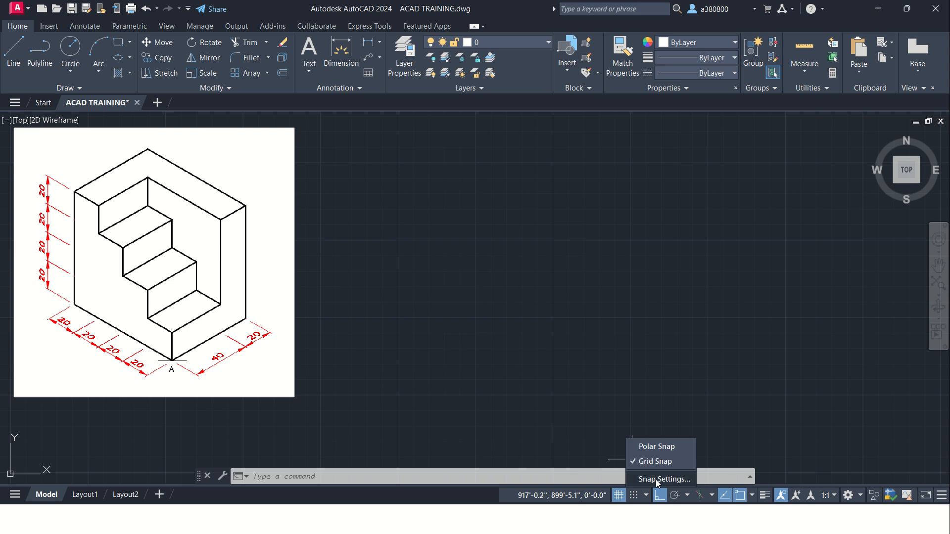
click(649, 481)
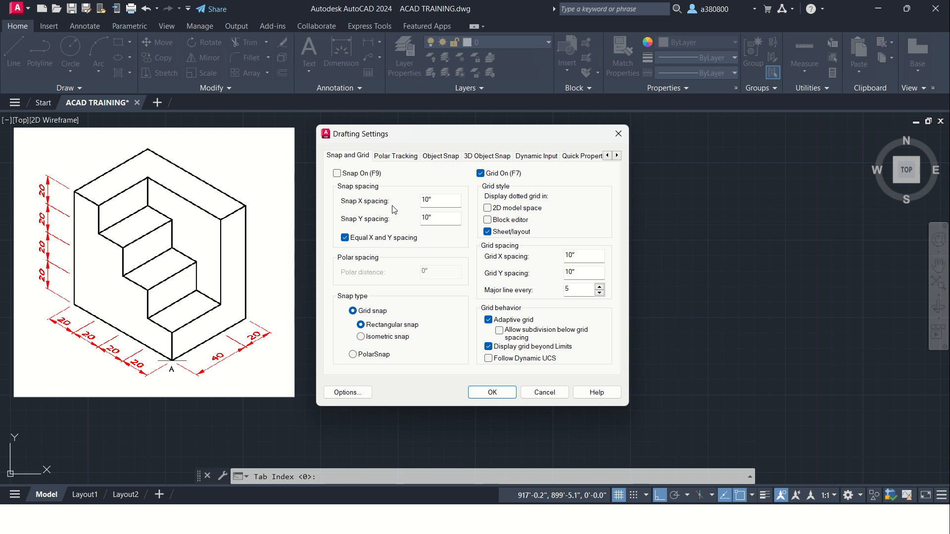
mouse_move(419, 143)
mouse_down()
mouse_move(420, 162)
mouse_move(430, 149)
mouse_up()
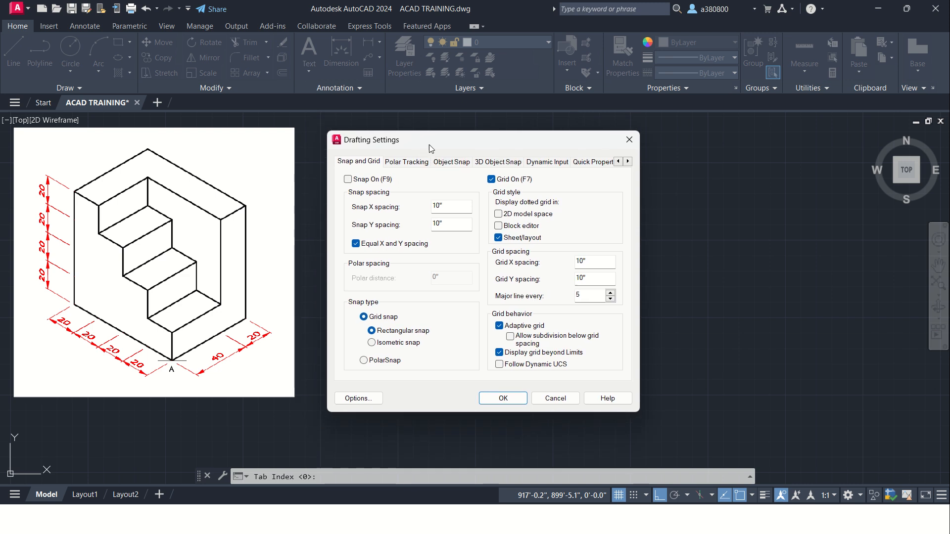
click(418, 163)
click(447, 164)
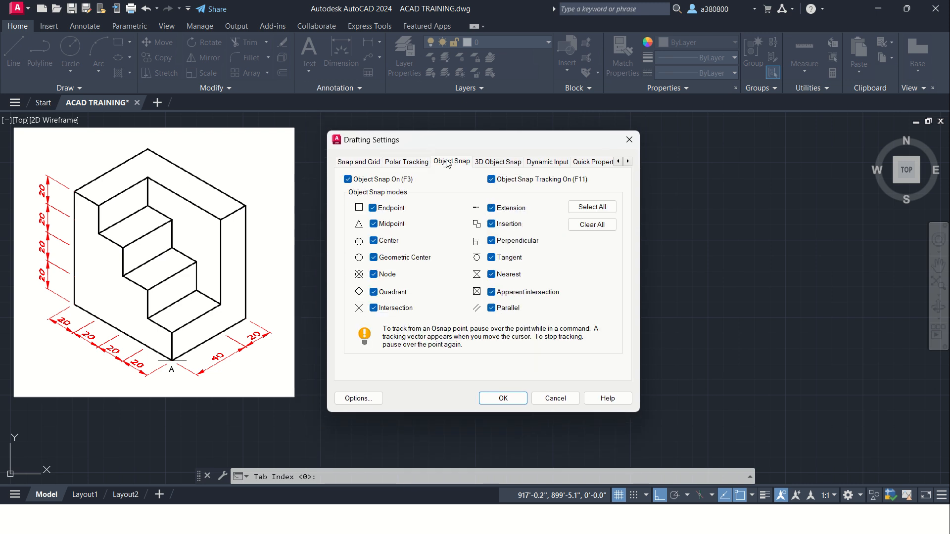
click(490, 163)
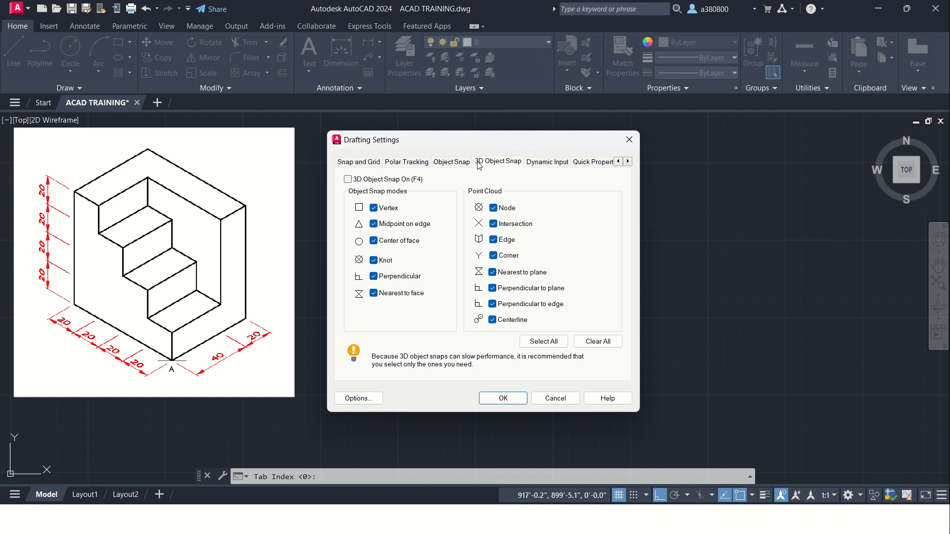
click(363, 163)
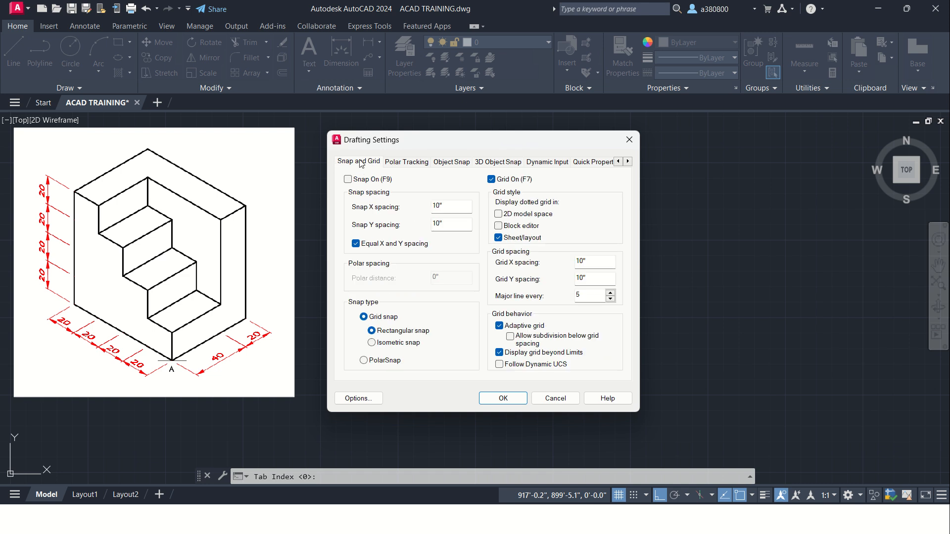
click(389, 343)
click(393, 332)
click(415, 344)
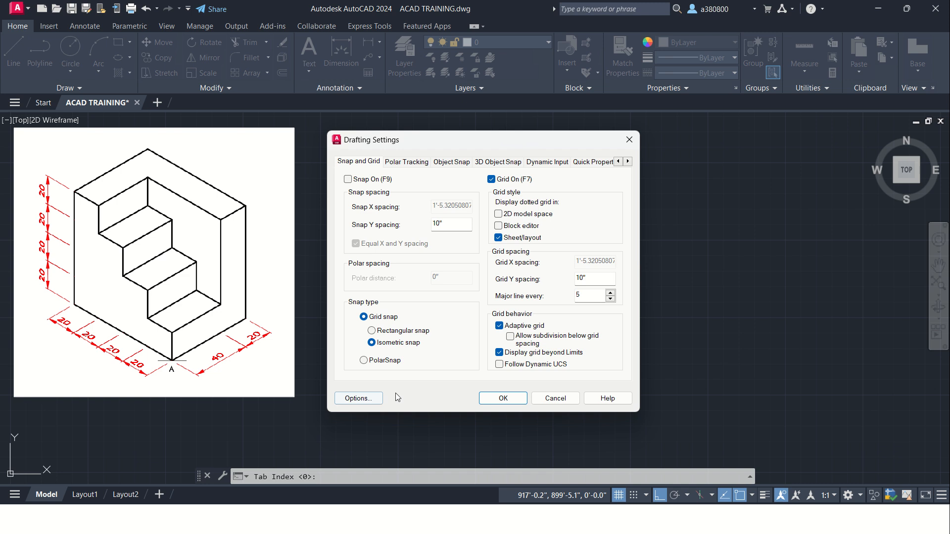
click(502, 398)
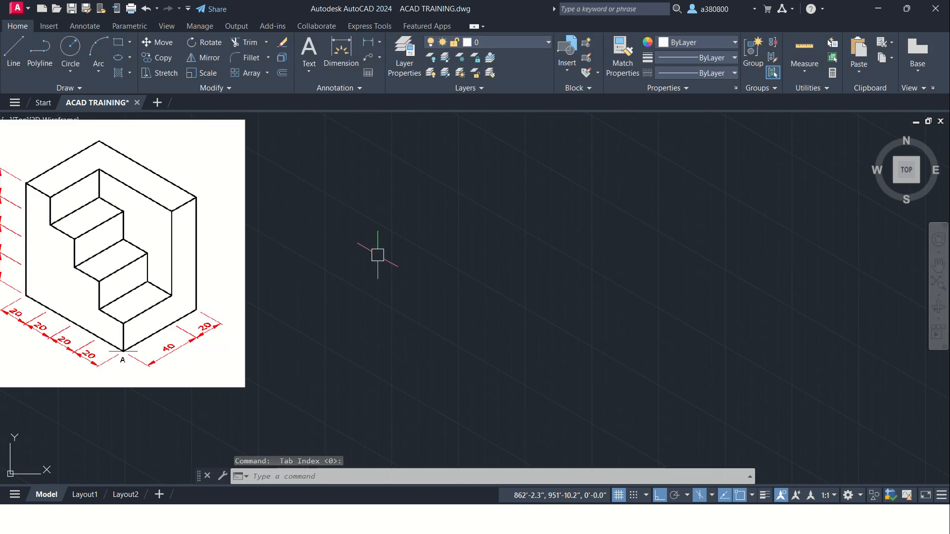
Step: Toggle isometric drafting between Orthographic and Isoplane Left, finishing in Orthographic mode
scroll(421, 304, up, 3)
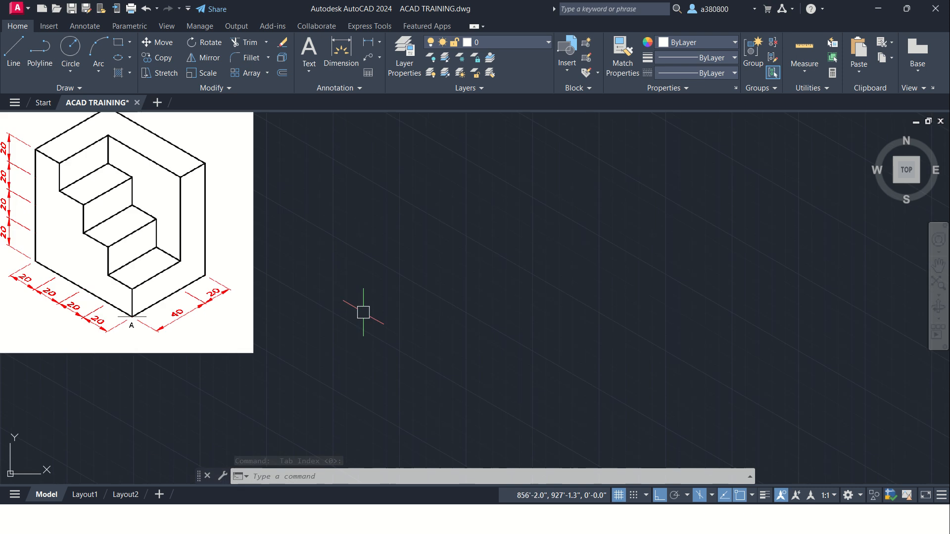
scroll(363, 314, down, 7)
scroll(431, 303, up, 4)
scroll(272, 304, down, 2)
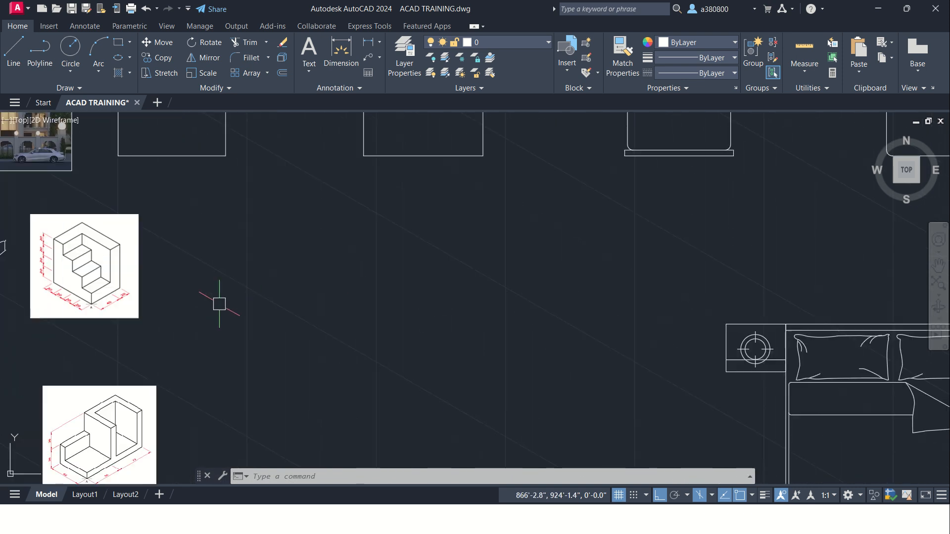
scroll(66, 274, up, 4)
middle_drag(150, 273, 160, 286)
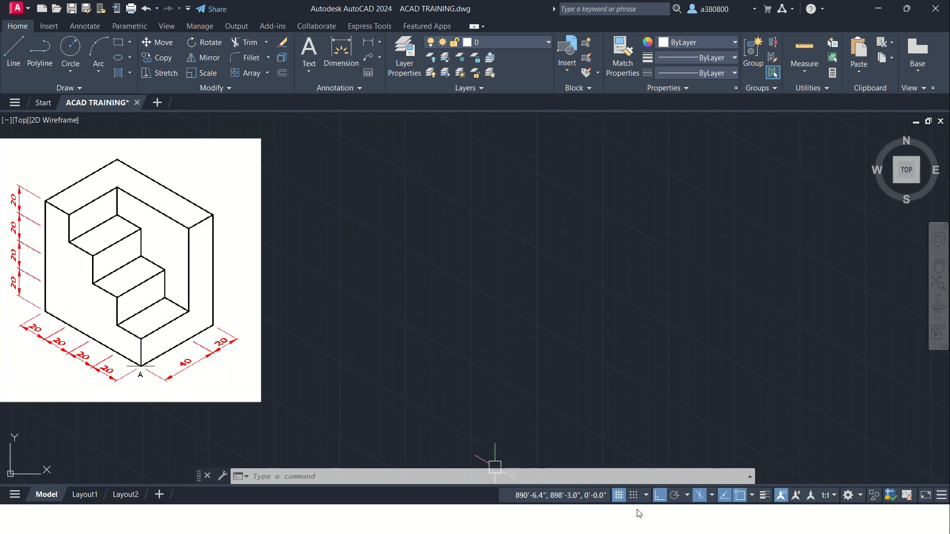
click(701, 497)
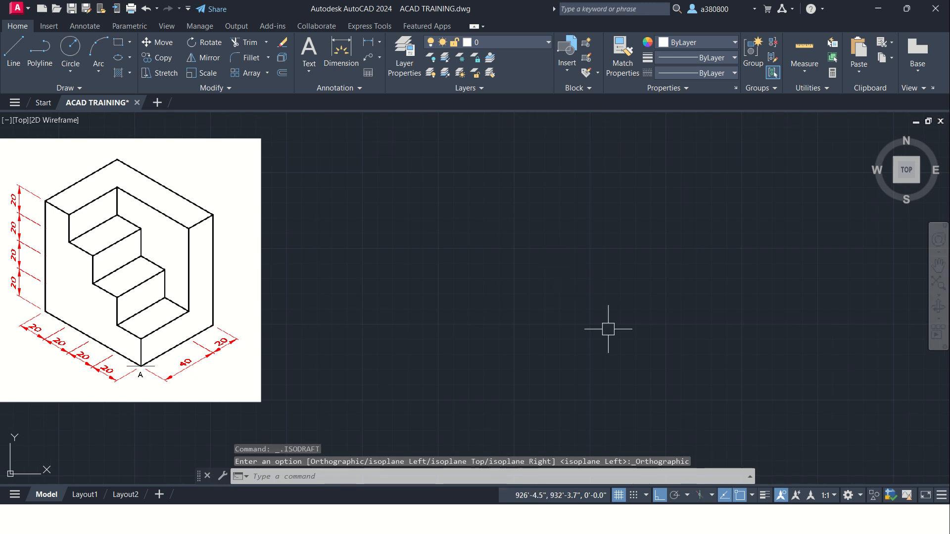
click(700, 496)
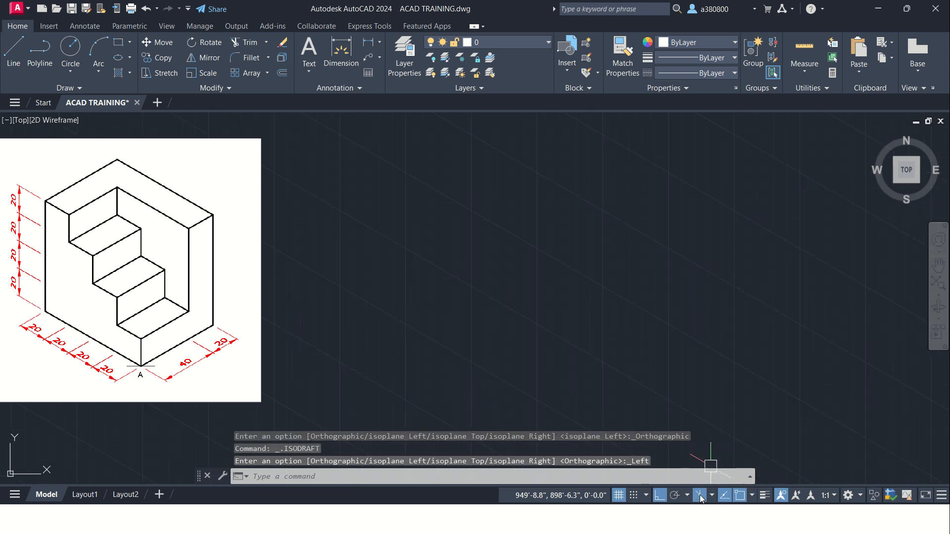
click(700, 496)
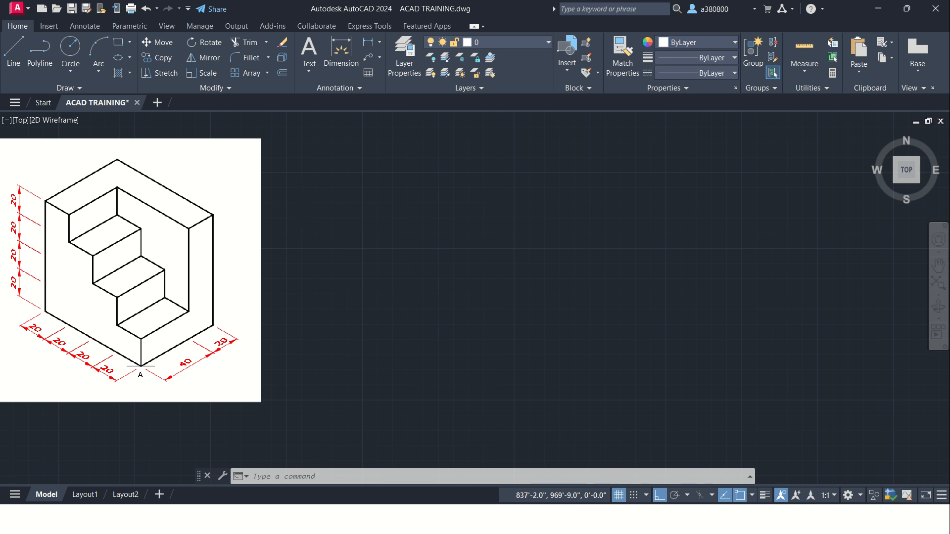
scroll(302, 248, down, 4)
scroll(232, 218, up, 2)
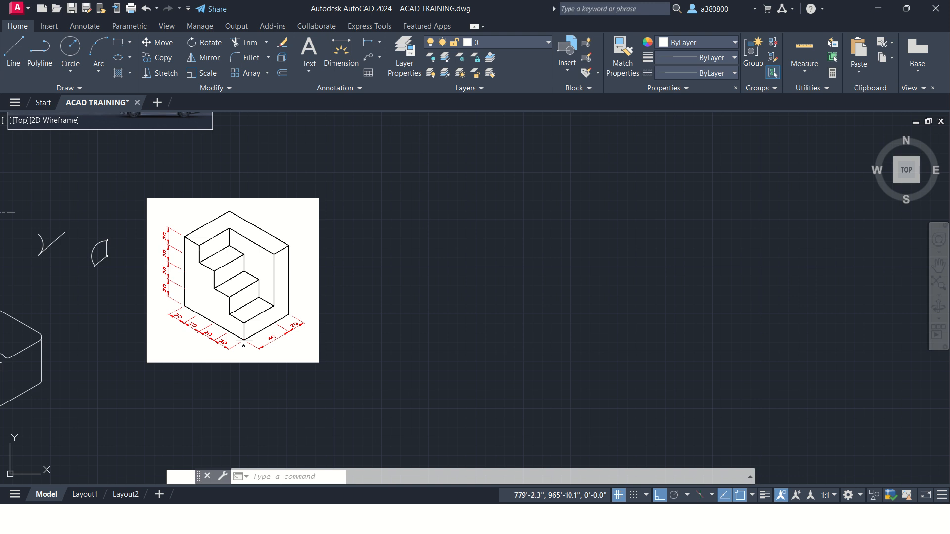
scroll(169, 245, up, 2)
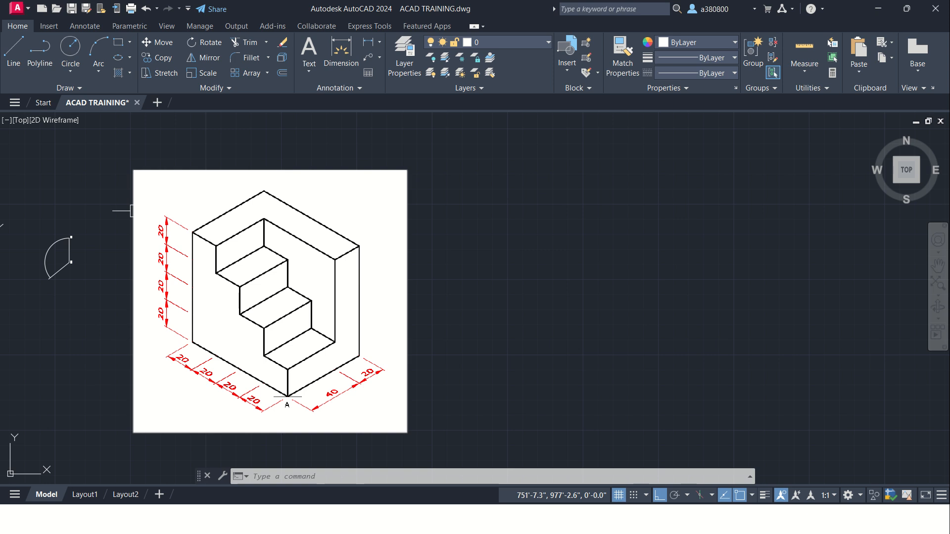
Step: Turn on isometric drafting in the left isoplane, ready to draw beside the stair block reference image
scroll(118, 210, down, 2)
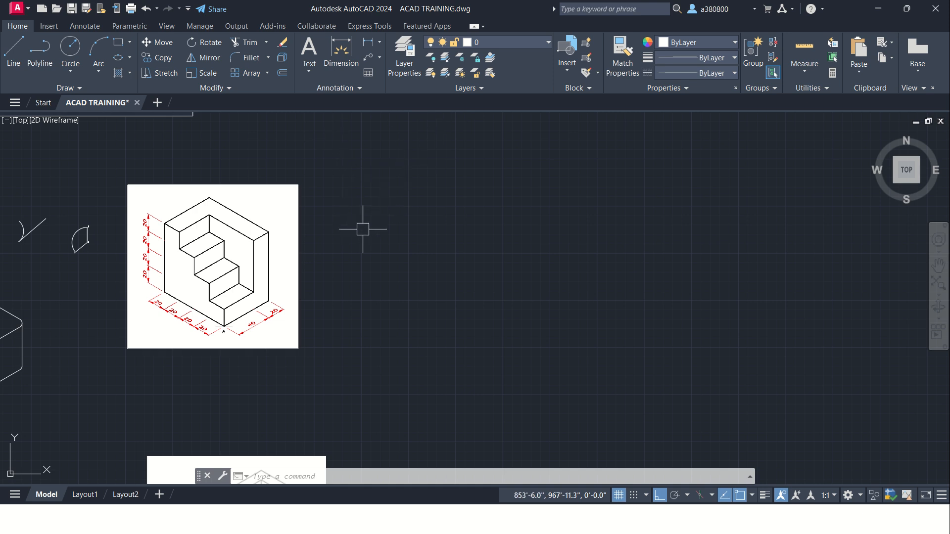
scroll(228, 211, up, 2)
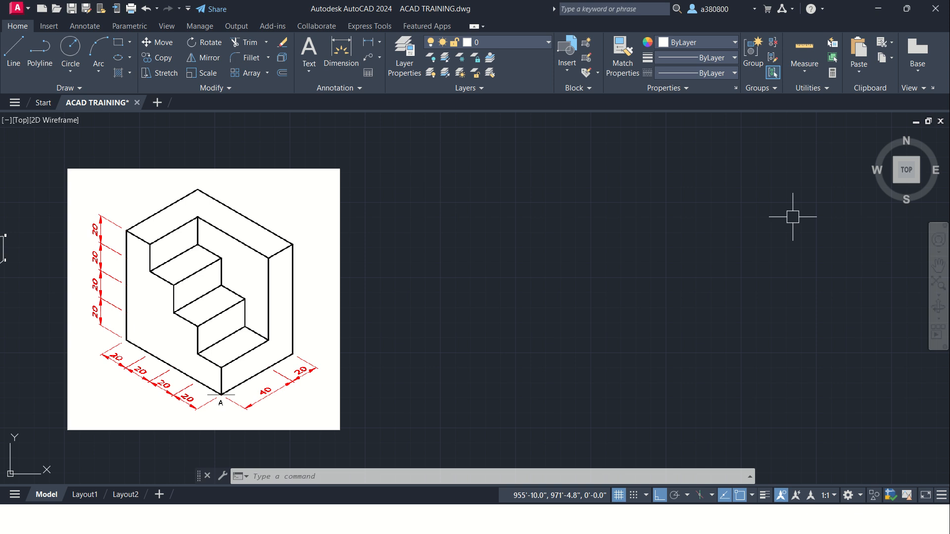
click(701, 496)
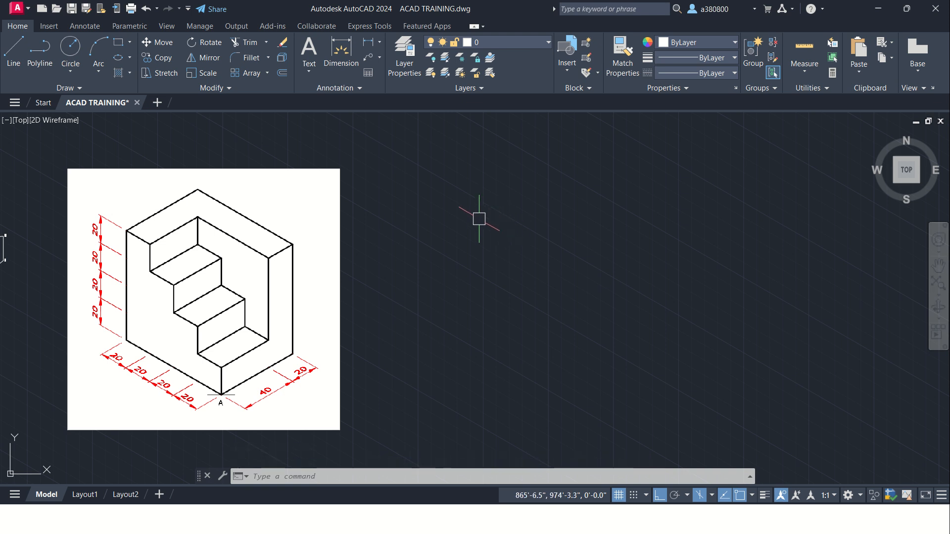
click(14, 60)
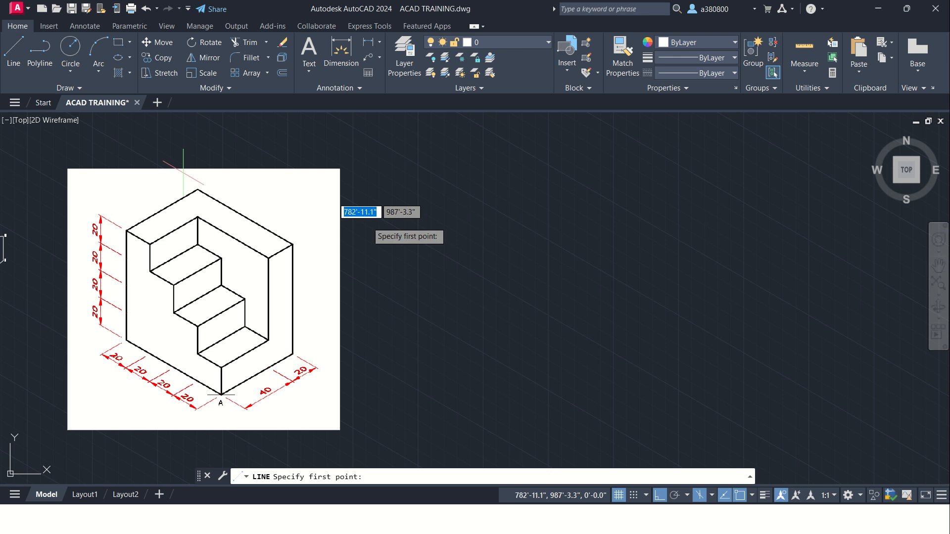
click(572, 192)
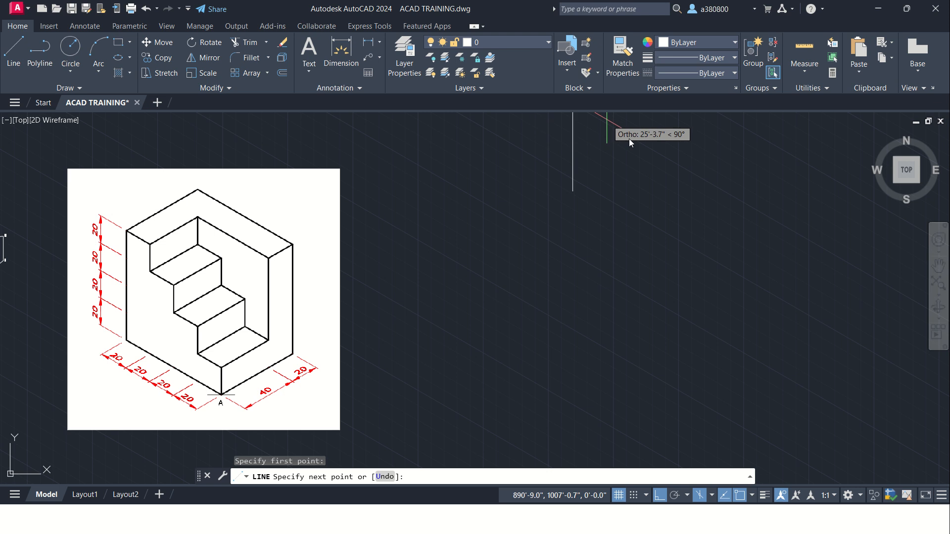
scroll(559, 250, down, 5)
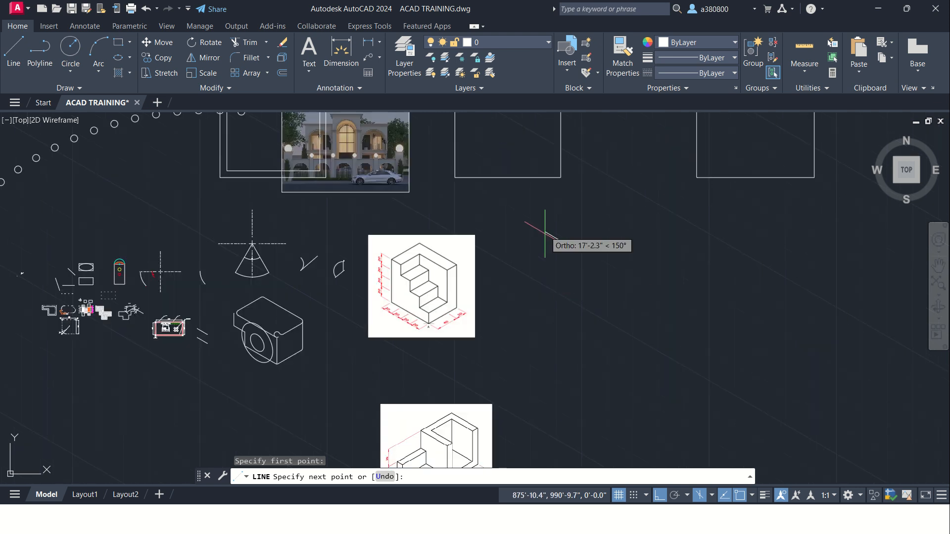
scroll(562, 213, up, 5)
mouse_move(530, 317)
middle_down()
mouse_move(547, 318)
mouse_move(556, 237)
middle_up()
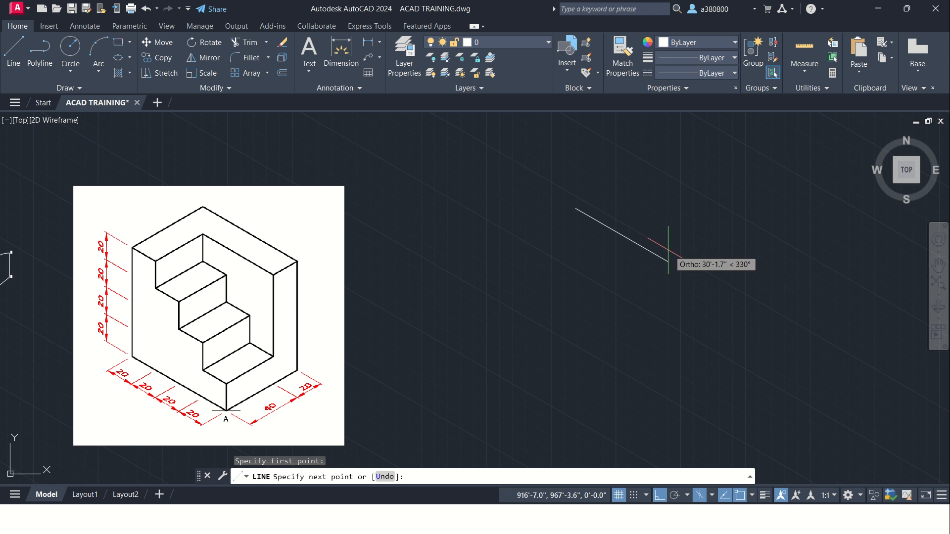
middle_drag(656, 236, 599, 178)
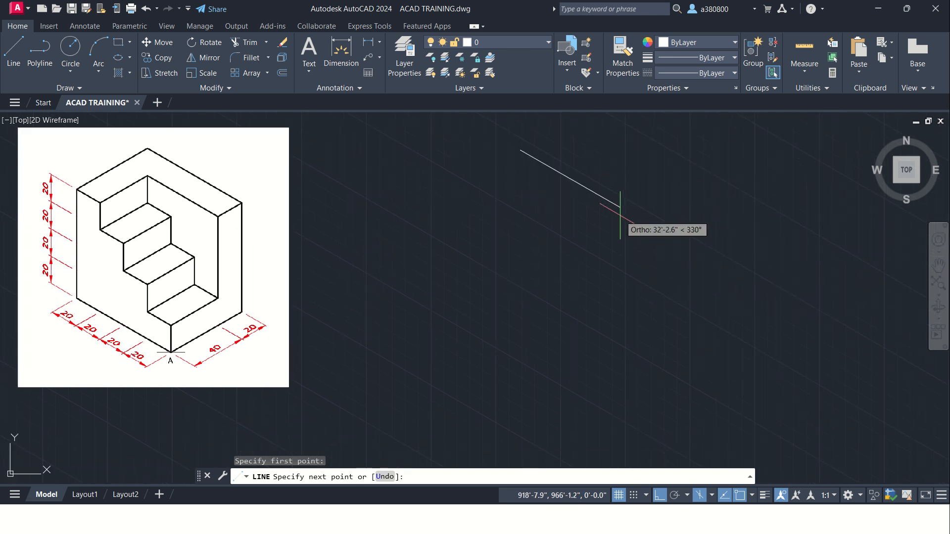
middle_drag(620, 208, 637, 217)
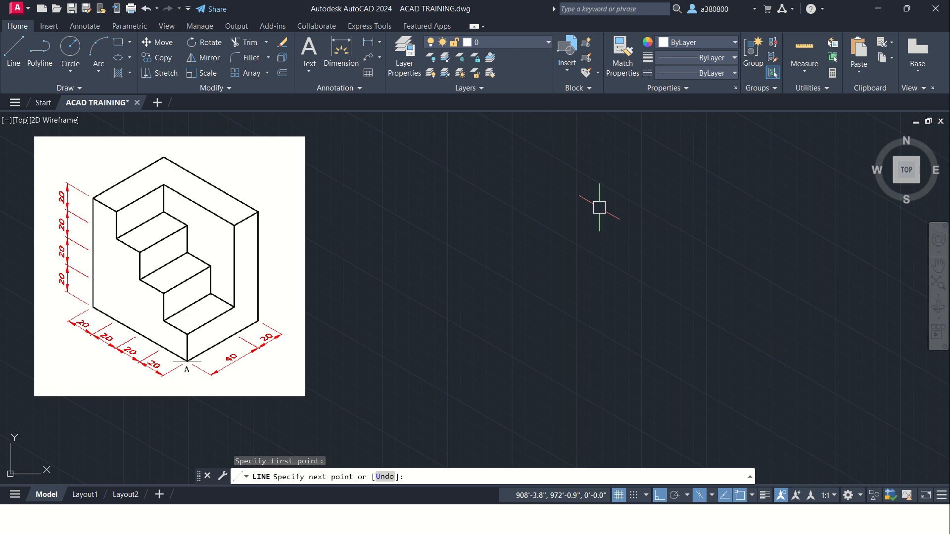
key(Escape)
key(Escape)
key(Escape)
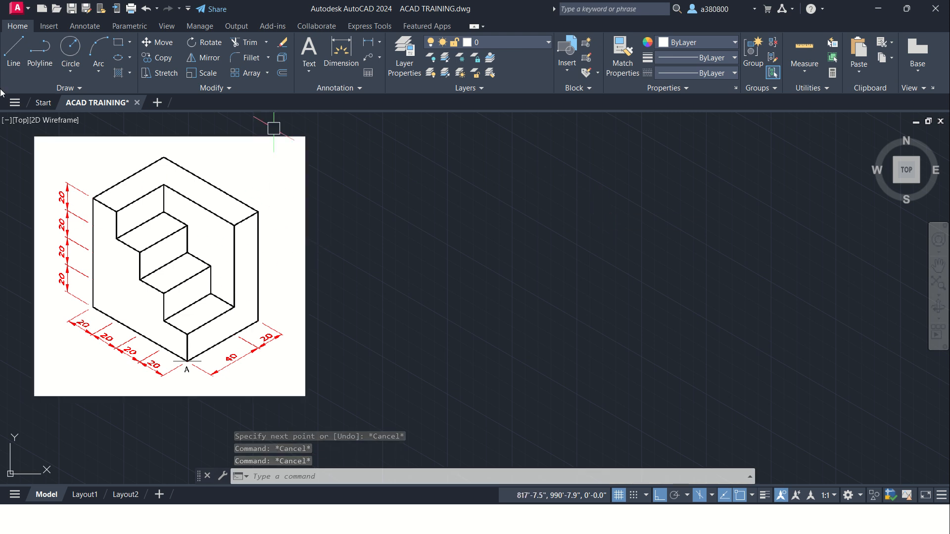
Step: Draw the stair profile's 80" vertical edge downward and its 80" base edge along the 330° isometric direction, beside the reference image
click(13, 52)
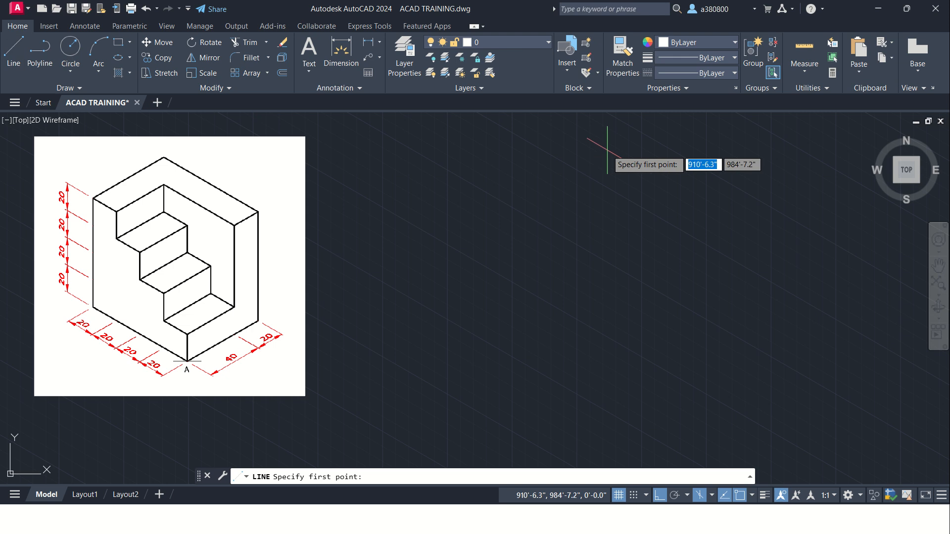
click(529, 166)
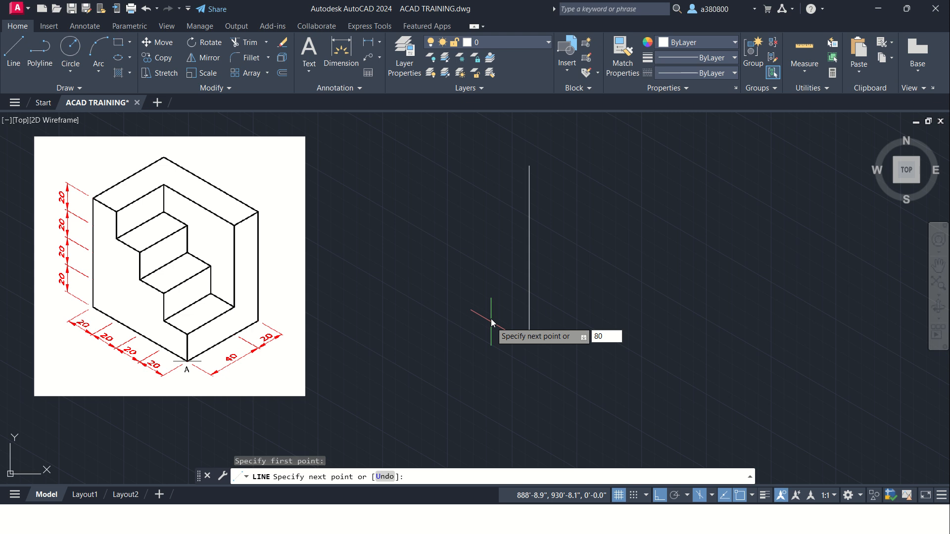
key(Return)
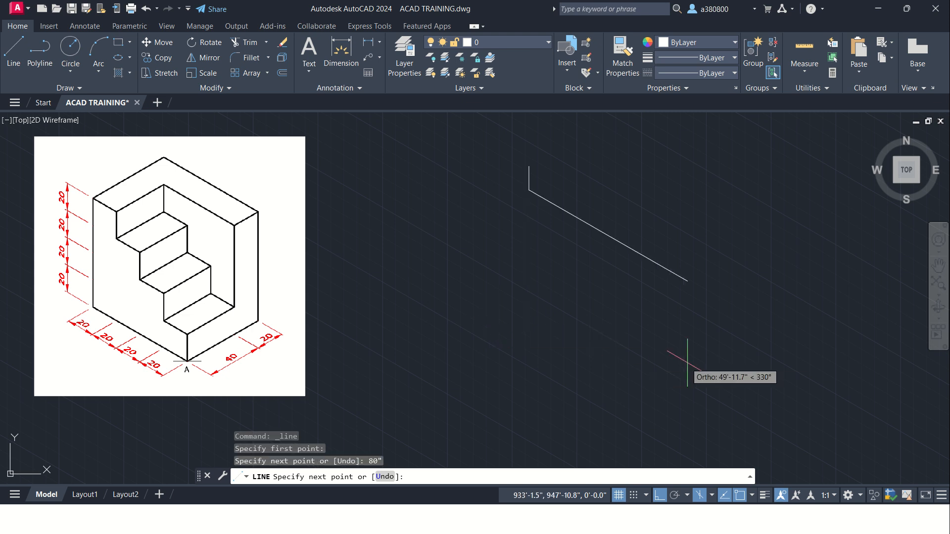
scroll(567, 210, up, 2)
scroll(544, 207, down, 2)
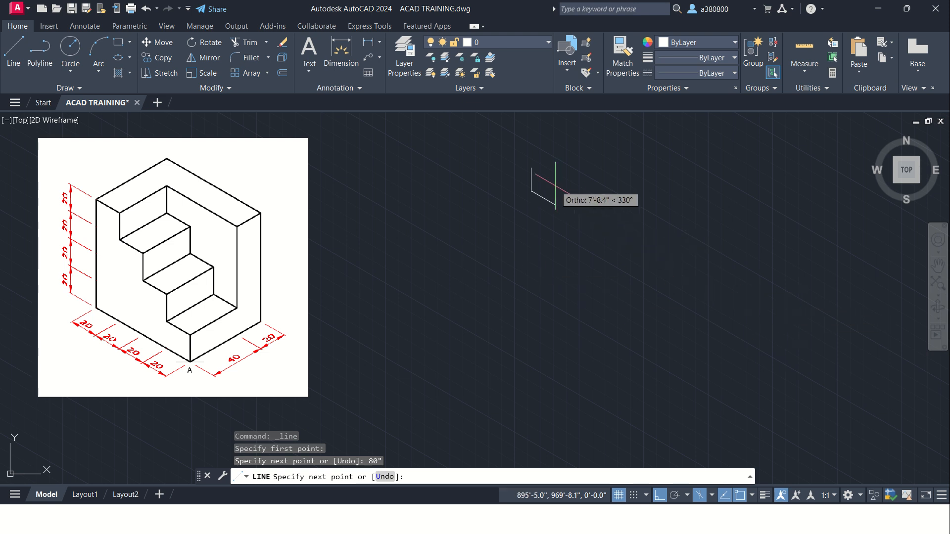
scroll(556, 188, up, 4)
scroll(563, 275, down, 4)
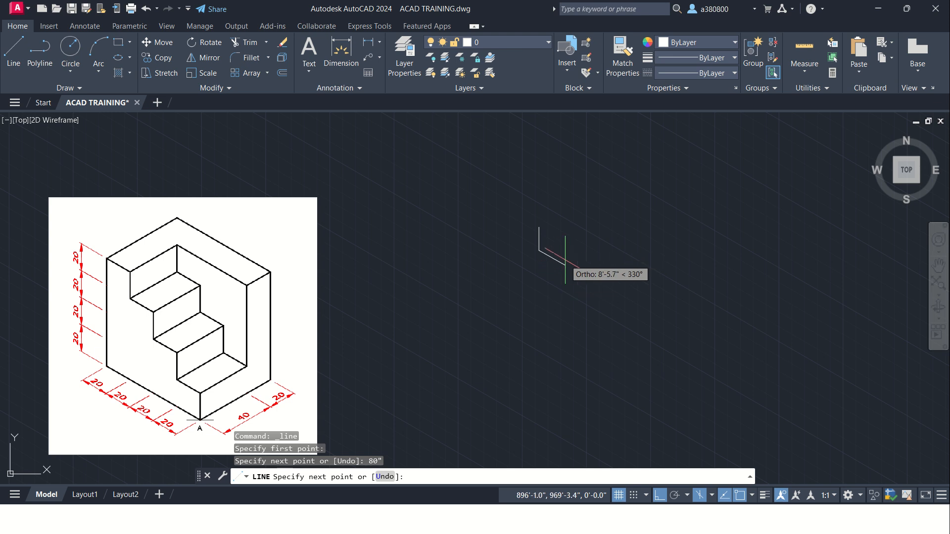
middle_drag(565, 263, 571, 218)
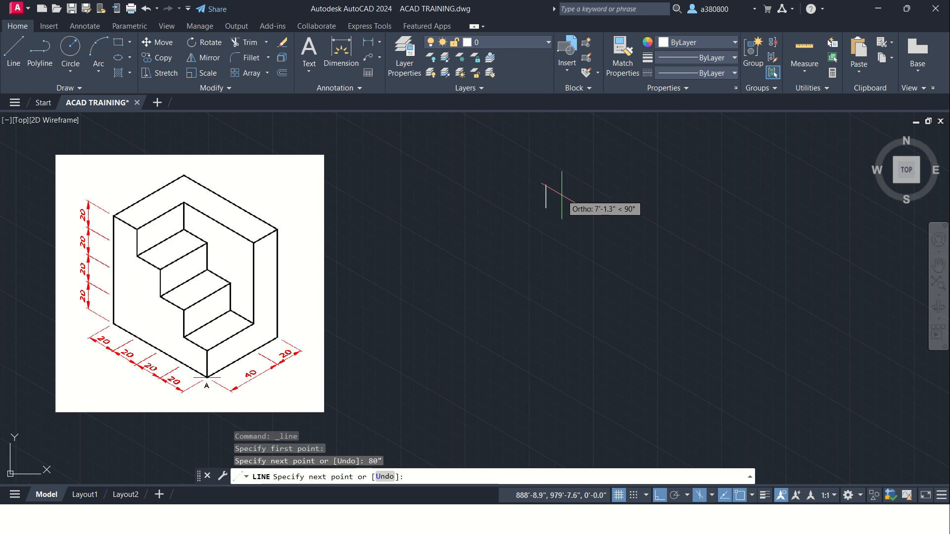
scroll(562, 197, up, 2)
scroll(596, 297, down, 2)
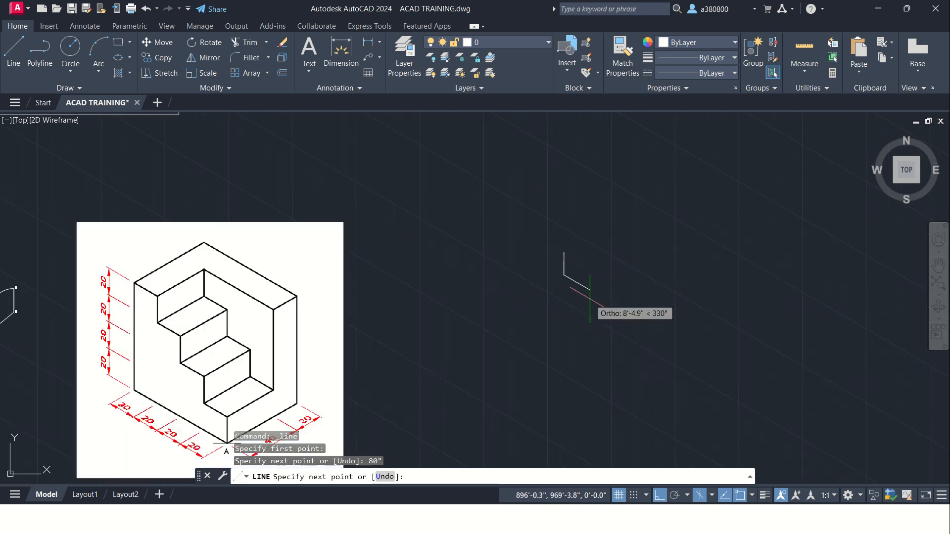
text(80)
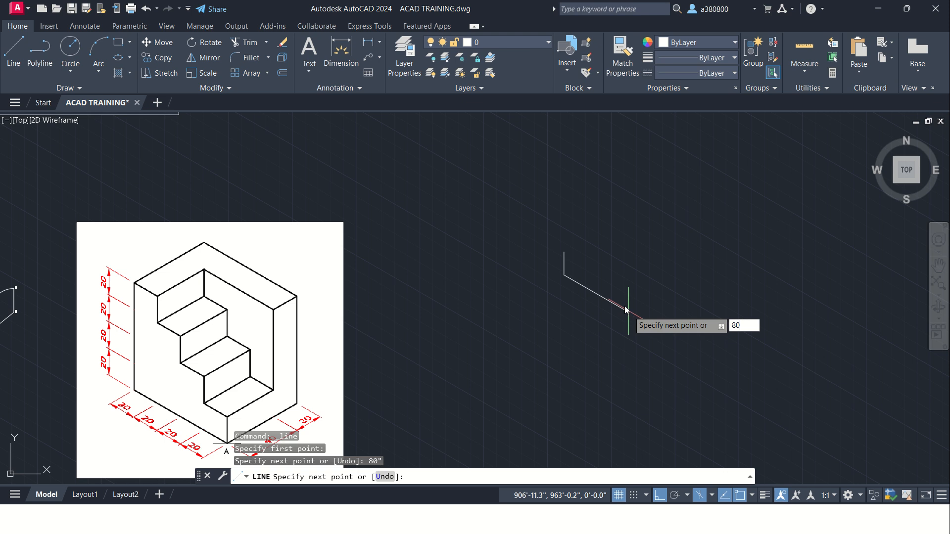
key(Return)
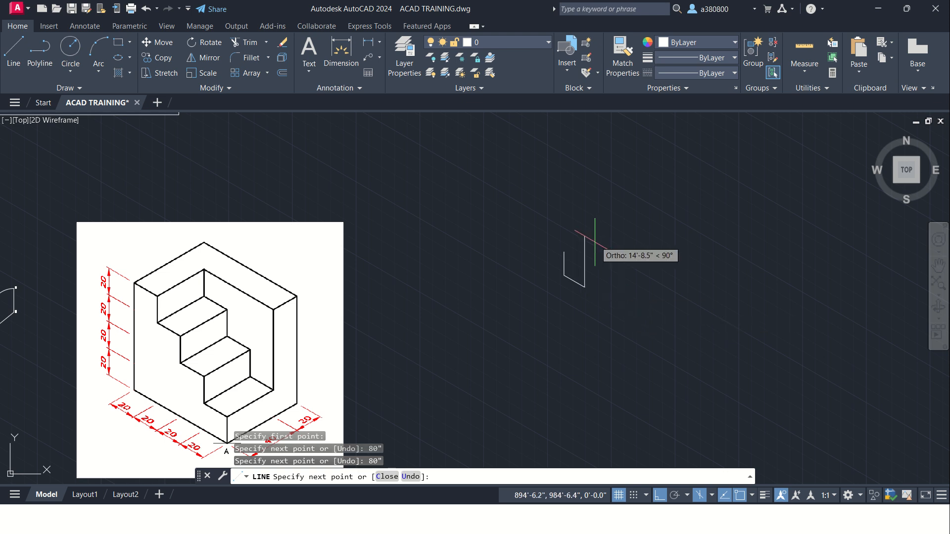
Step: Continue the line from the base edge's lower end with the two lowest stair steps, each with a 20" riser and 20" tread
scroll(595, 248, up, 2)
text(20")
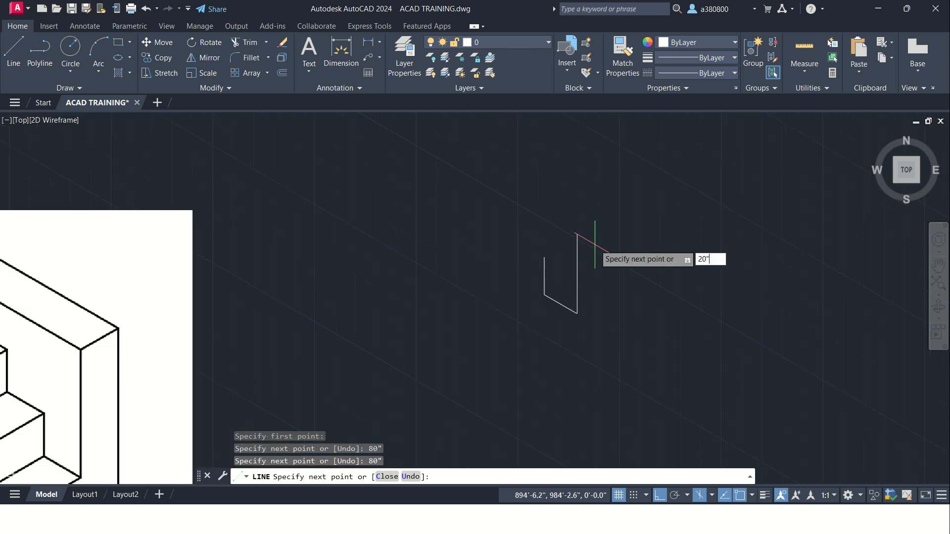
key(Return)
text(2)
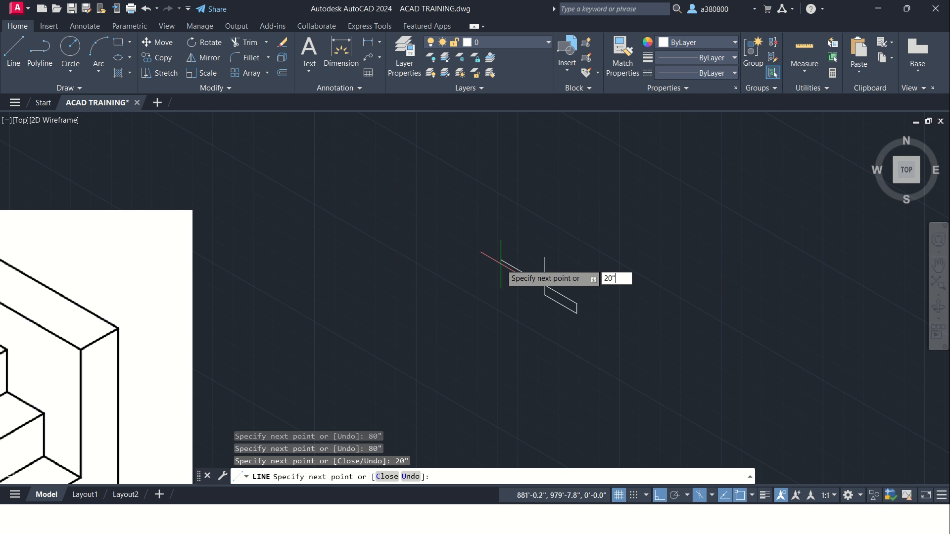
text(0")
key(Return)
Step: Draw the two upper stair steps with 20" risers and treads, closing the profile at the start of the vertical edge
text(20")
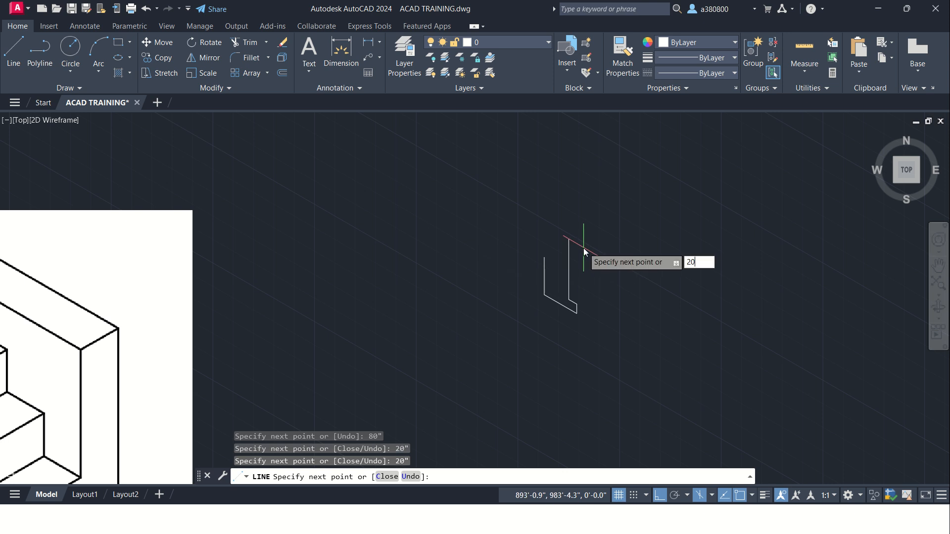
key(Return)
text(20)
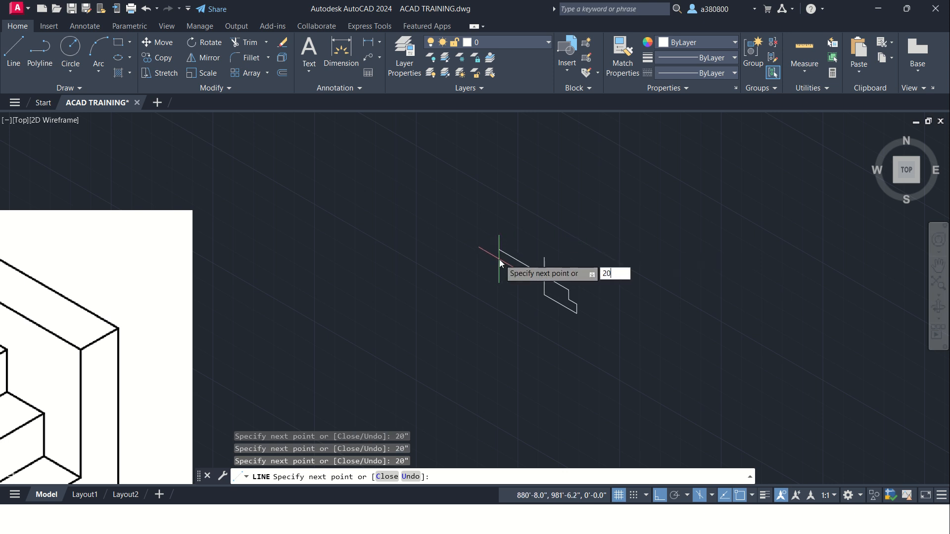
text(20)
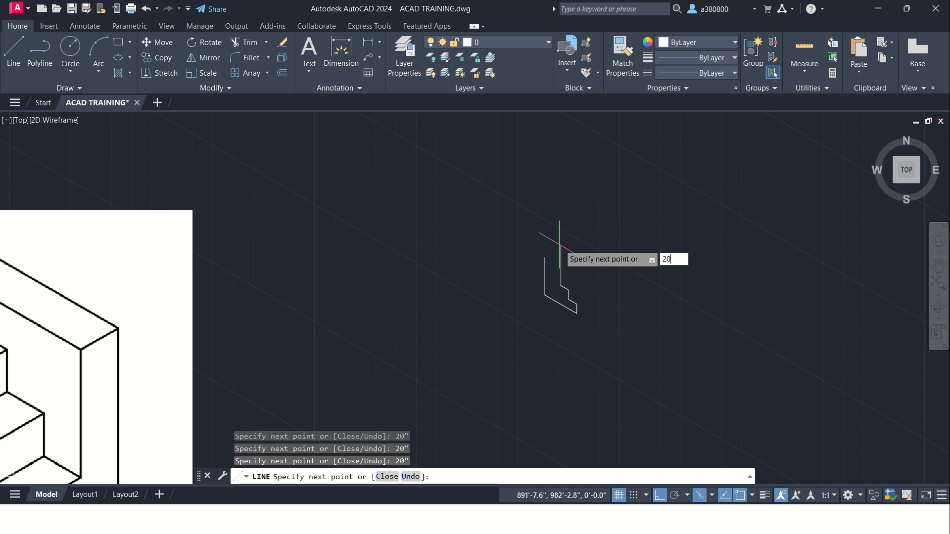
key(Return)
text(2)
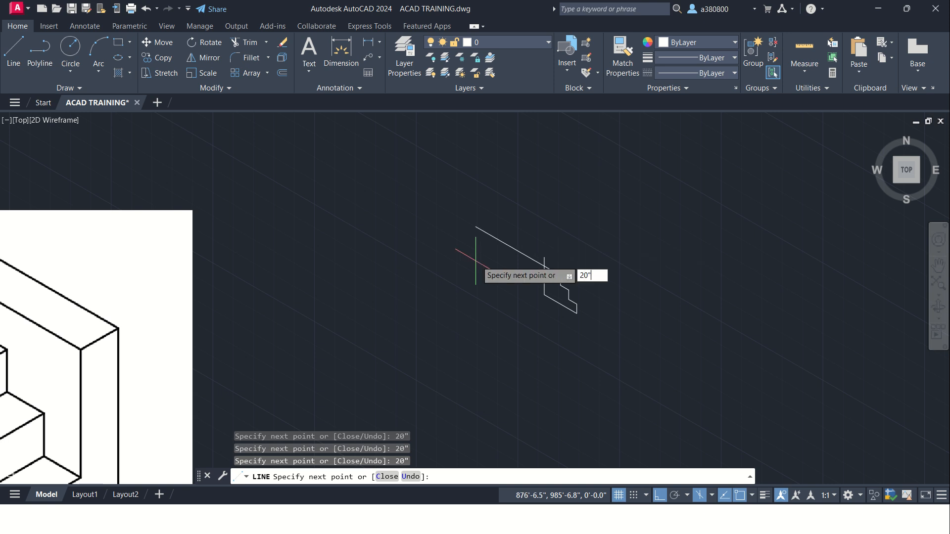
text(0)
key(Return)
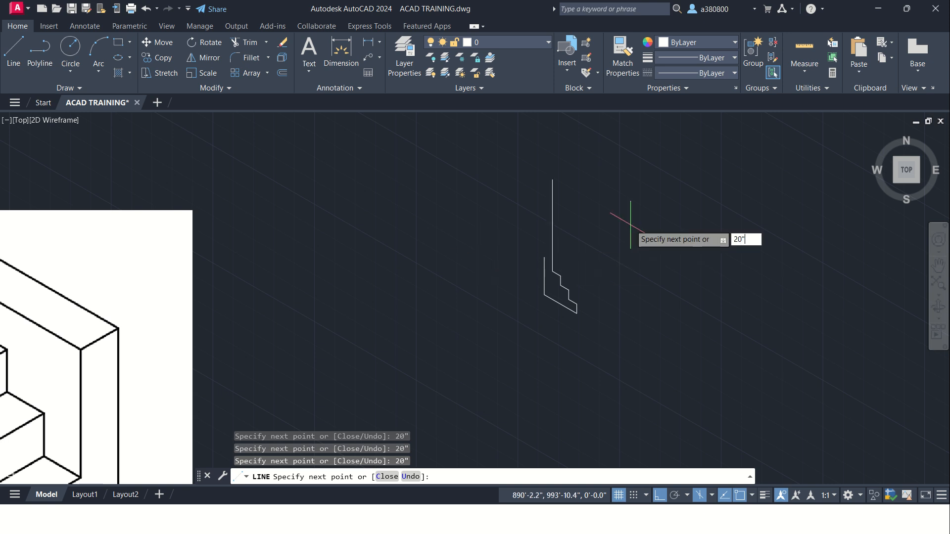
key(Return)
scroll(609, 248, down, 6)
scroll(594, 261, up, 4)
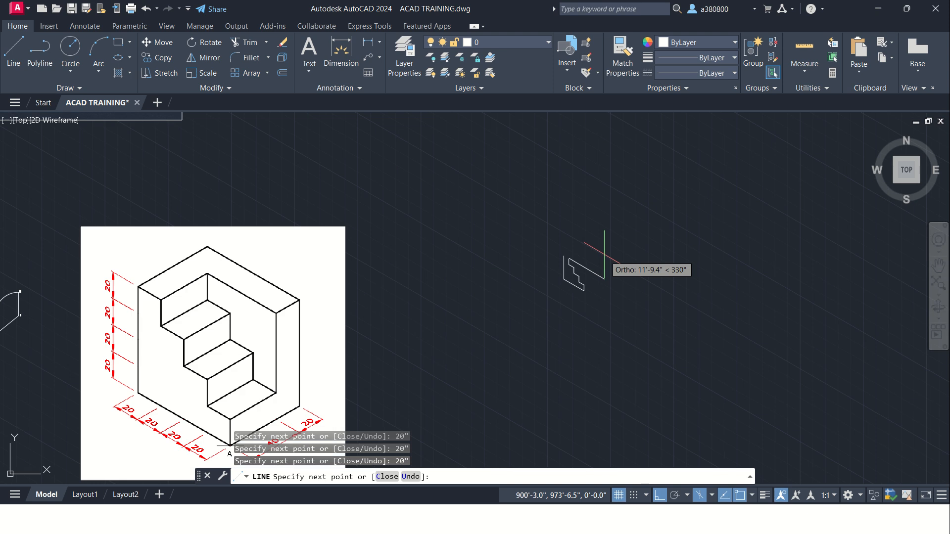
scroll(556, 262, up, 3)
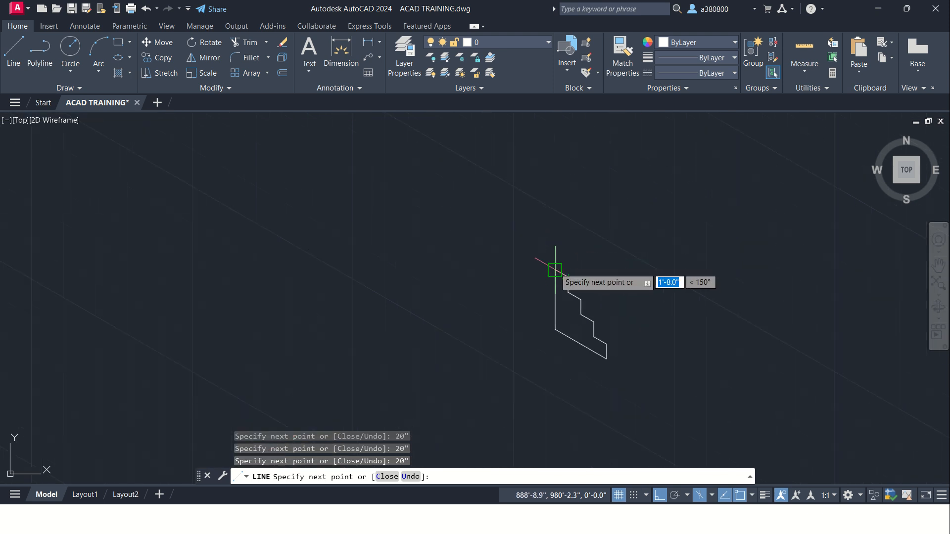
key(Escape)
Step: Move the whole stair profile with ortho mode off, placing it close beside the stair block reference image
scroll(456, 257, down, 3)
scroll(456, 256, down, 2)
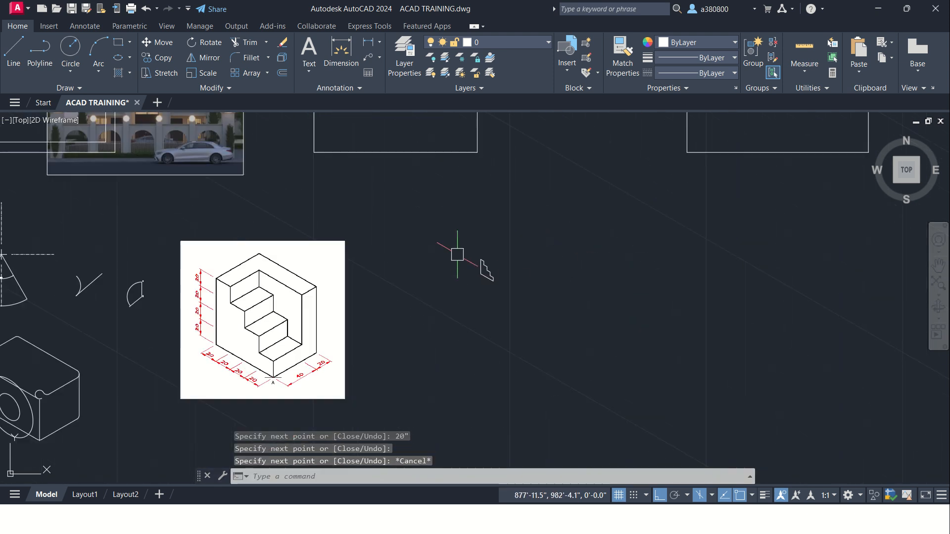
click(522, 309)
click(467, 239)
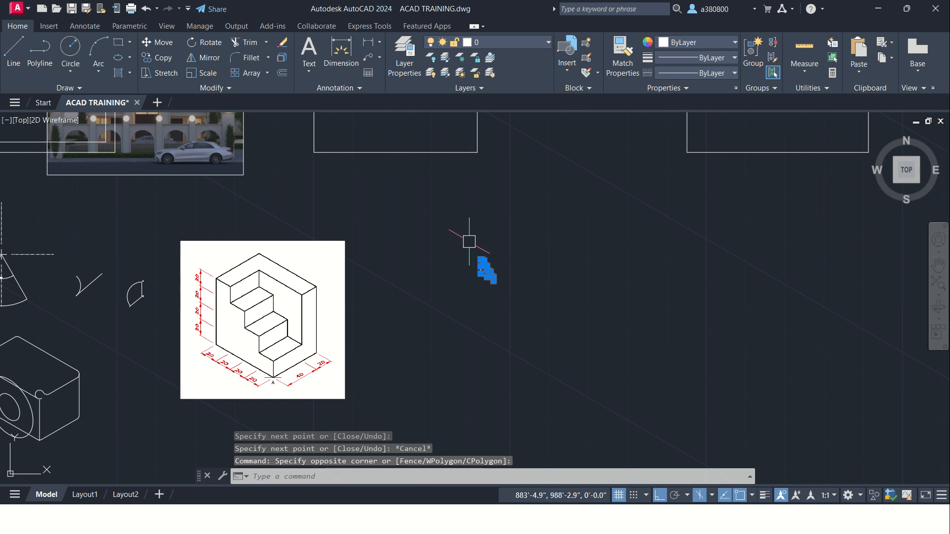
text(m)
key(Return)
click(481, 262)
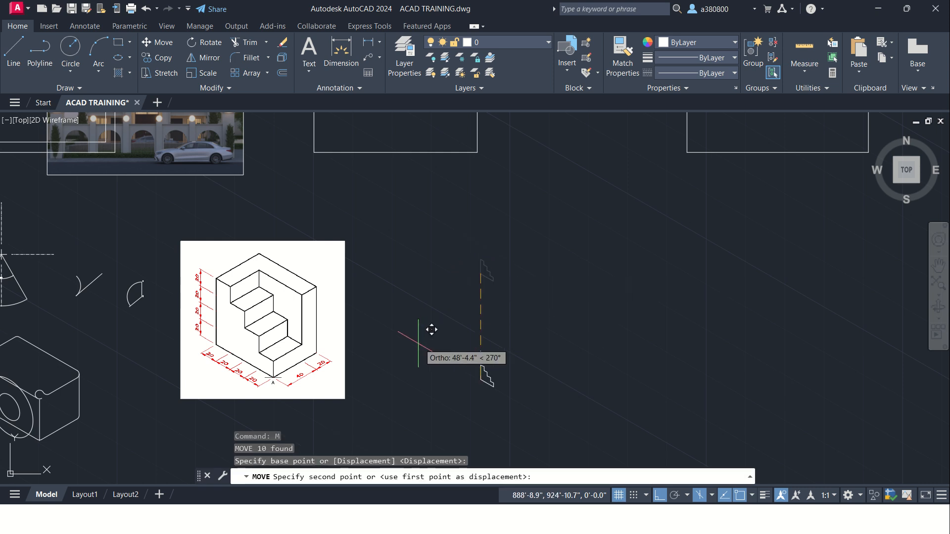
key(F8)
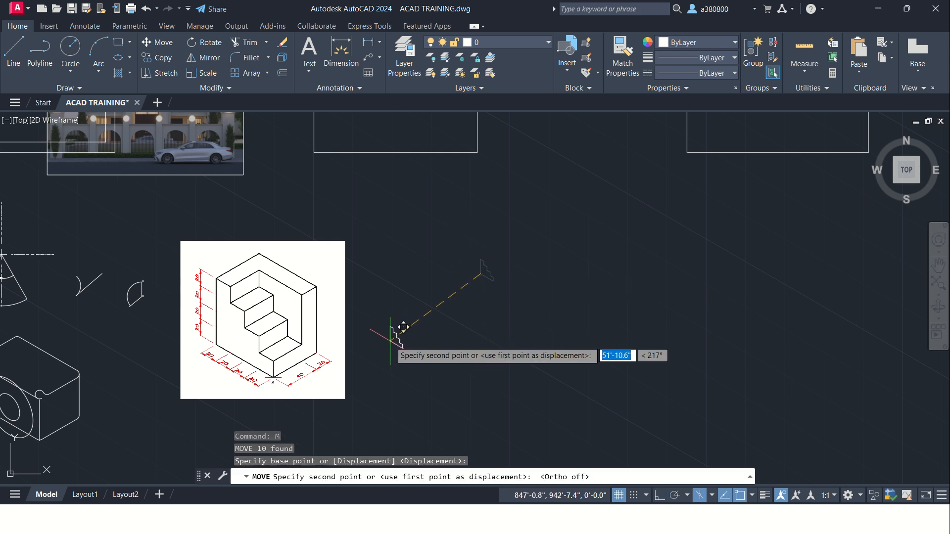
click(399, 340)
key(Escape)
key(Escape)
scroll(331, 339, up, 4)
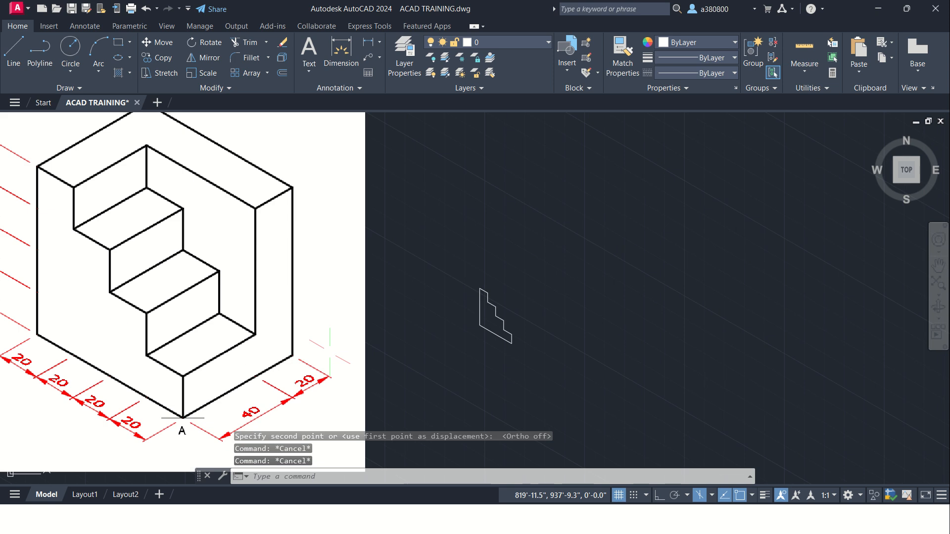
middle_drag(365, 317, 373, 322)
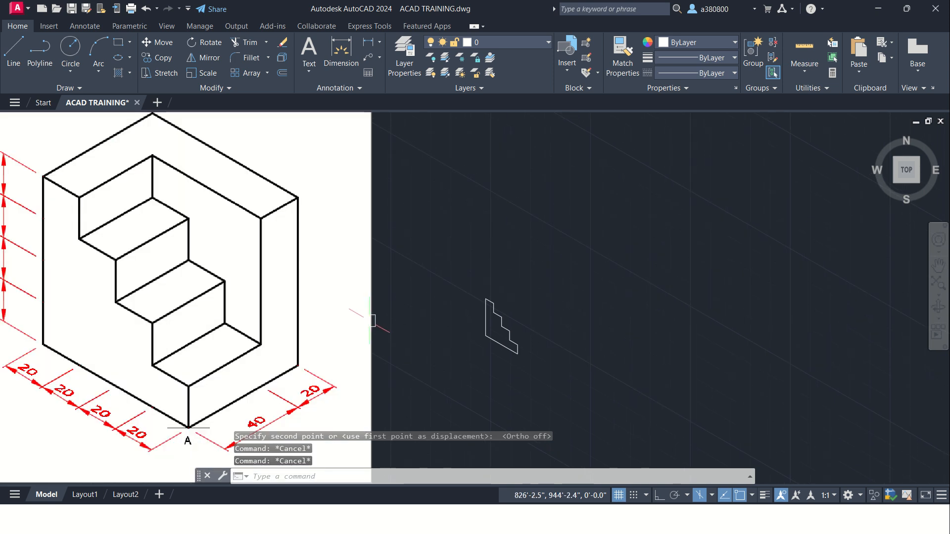
key(Escape)
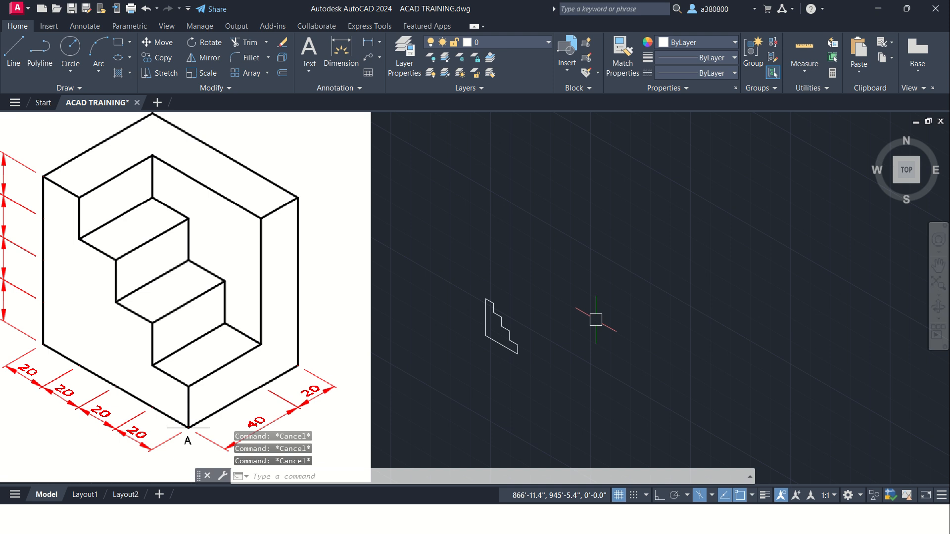
Step: Turn ortho mode on and switch the isometric drafting plane to the top isoplane
text(l)
key(Return)
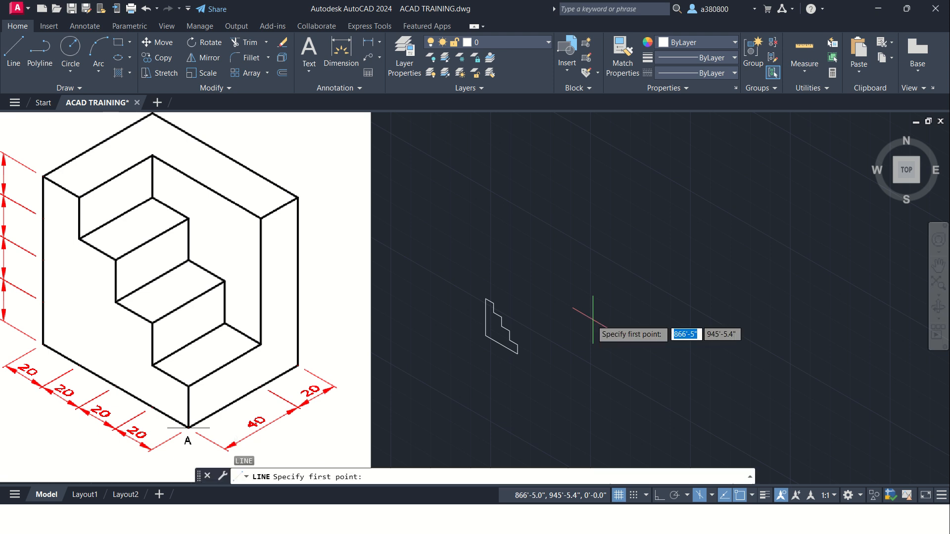
click(487, 298)
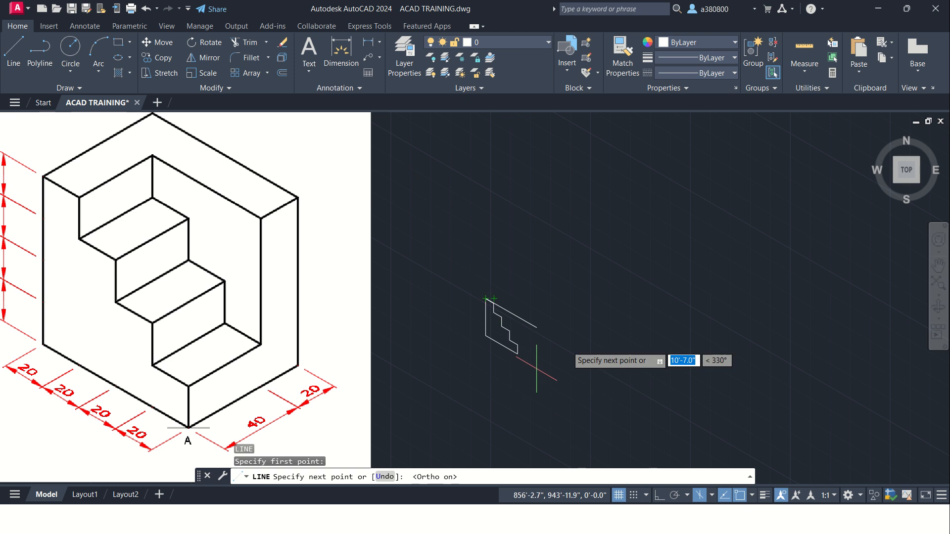
key(F8)
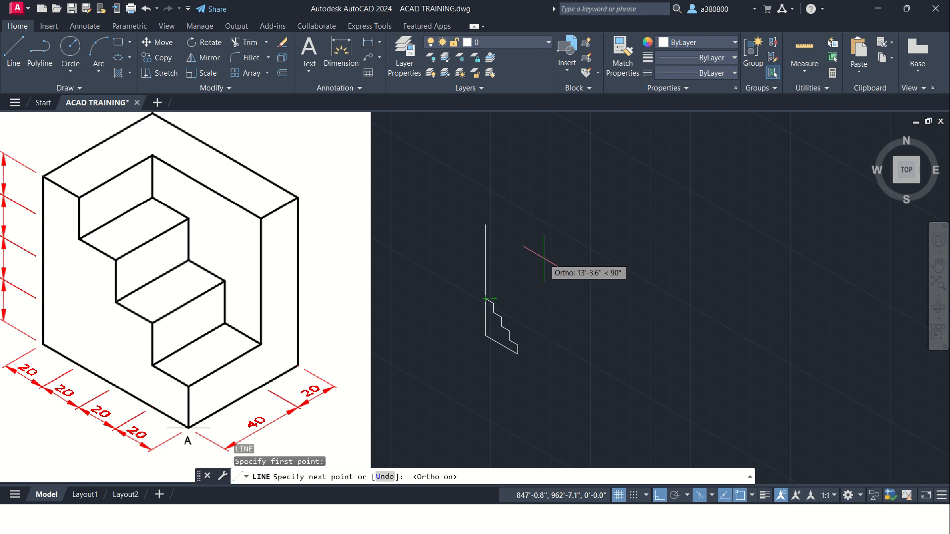
key(F5)
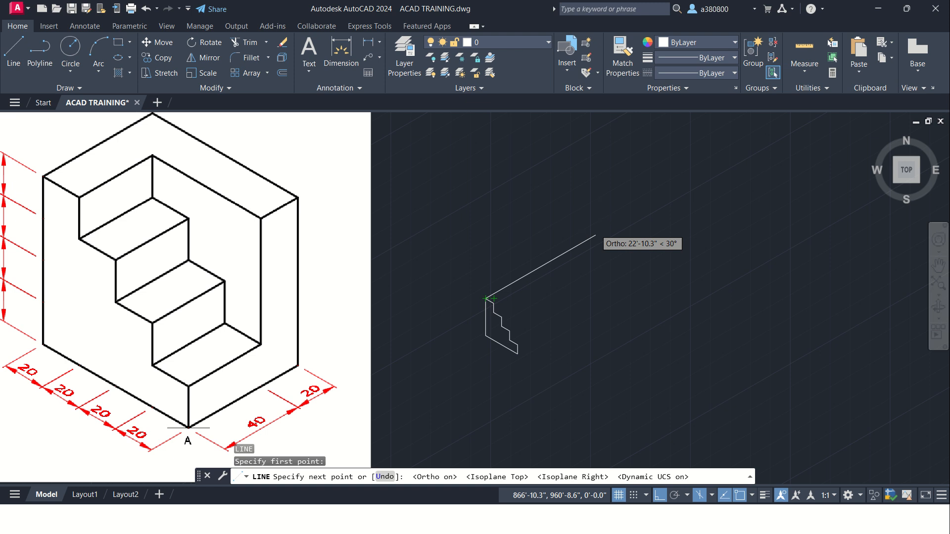
key(F5)
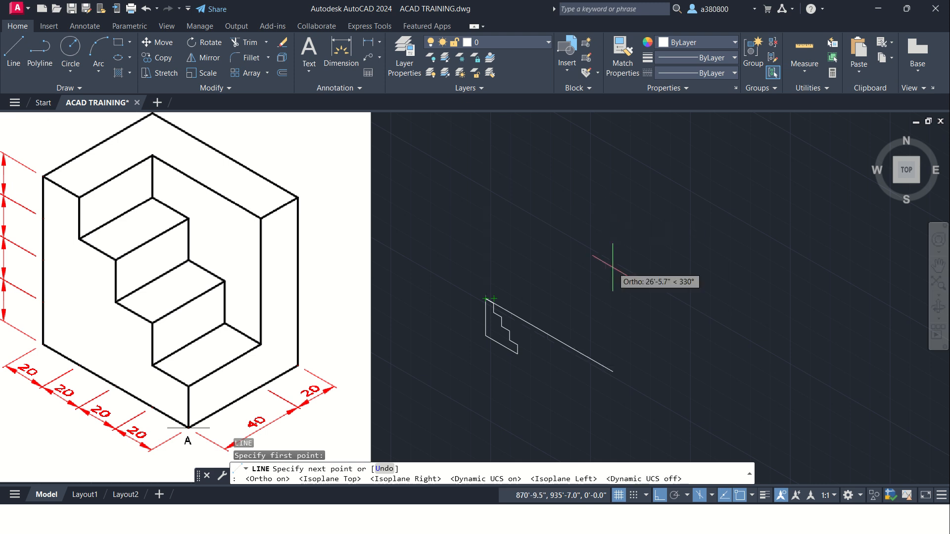
key(F6)
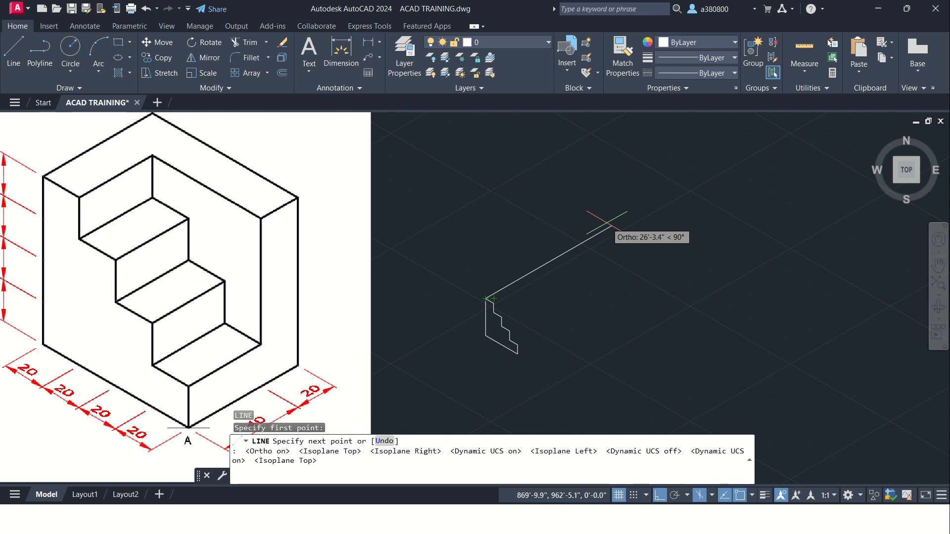
key(Escape)
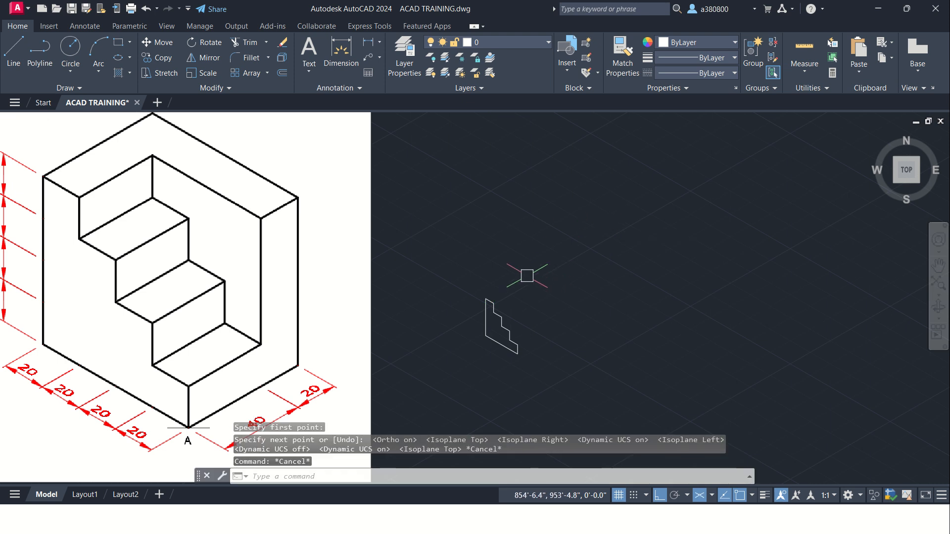
Step: From the stair profile's upper corner, draw the block's outer top edges: 60" along 30° and 80" along 330°
key(Return)
click(485, 299)
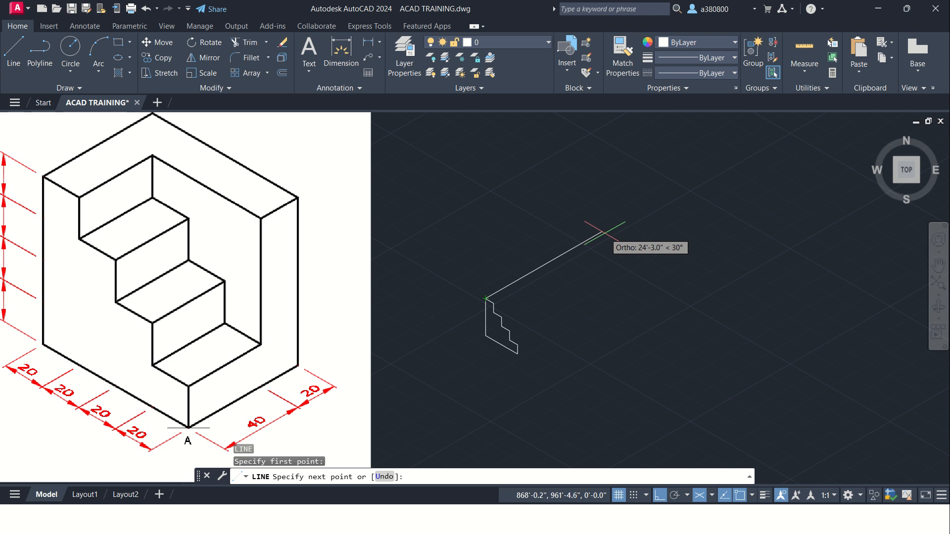
text(60)
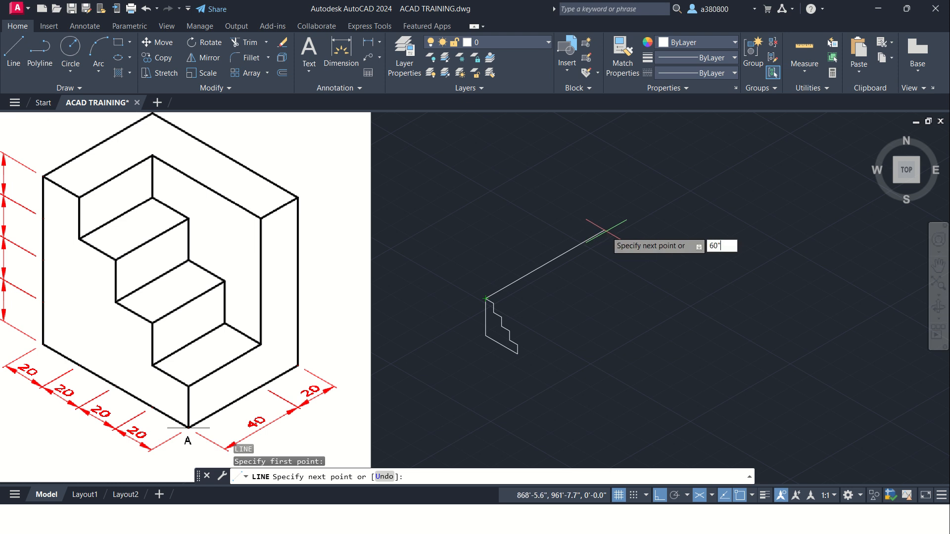
key(Return)
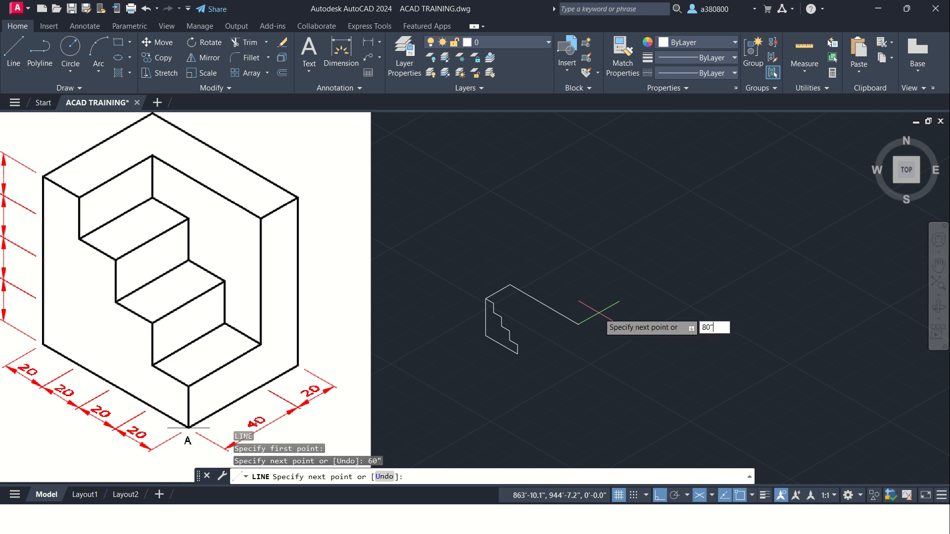
key(Return)
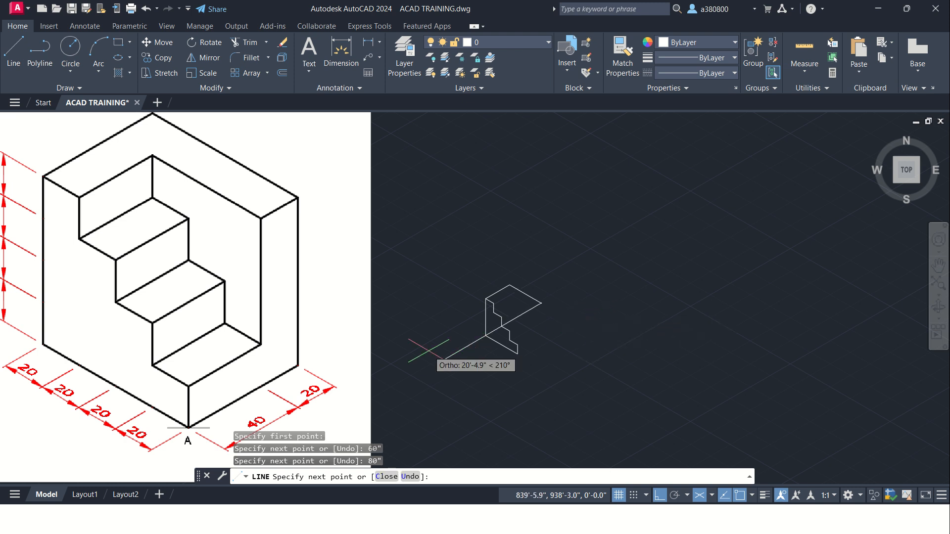
Step: Continue the line 20" along 210°, 60" downward in the right isoplane, and back to the lowest step's upper front corner
text(20)
key(Return)
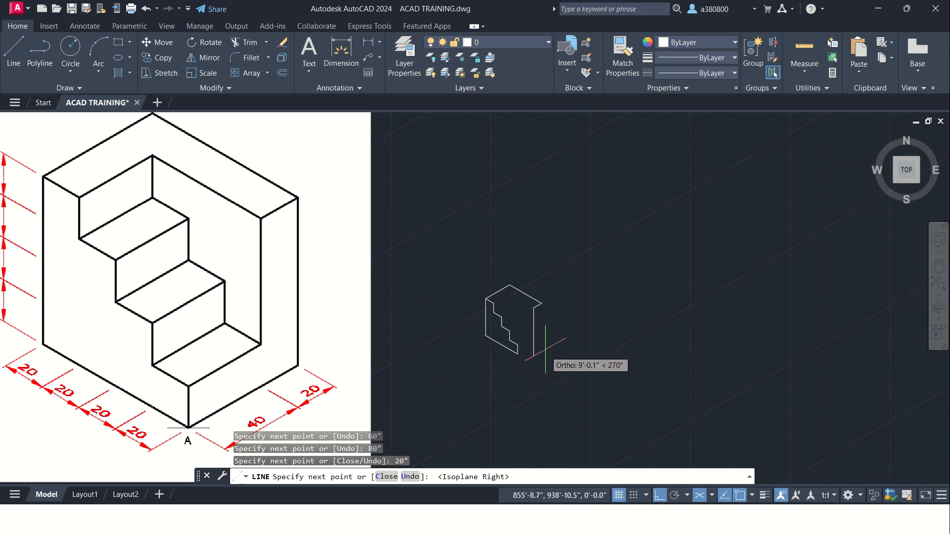
scroll(545, 349, down, 2)
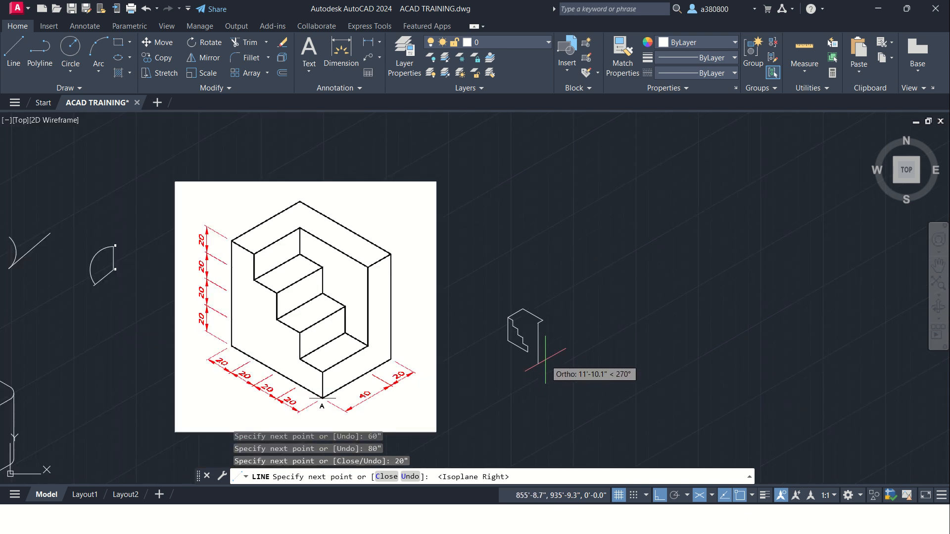
scroll(546, 348, up, 2)
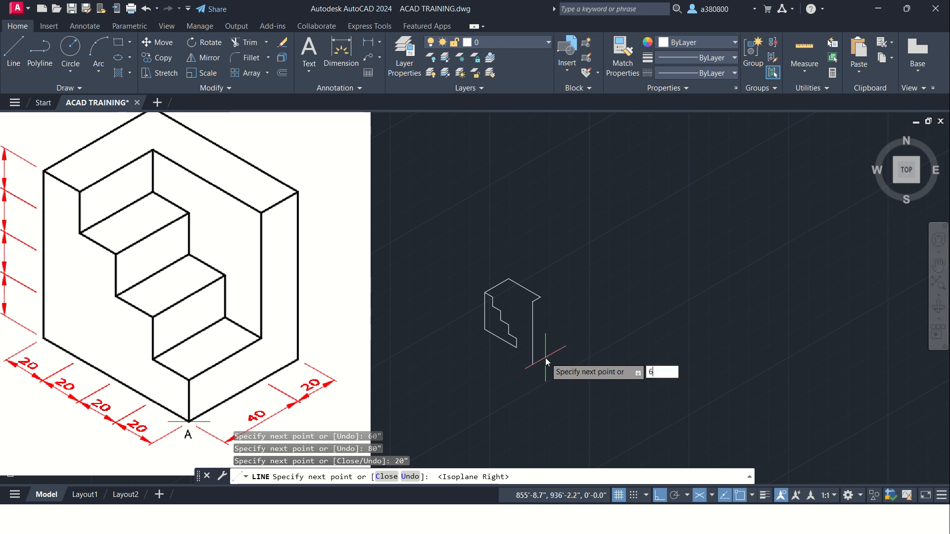
text(0)
key(Return)
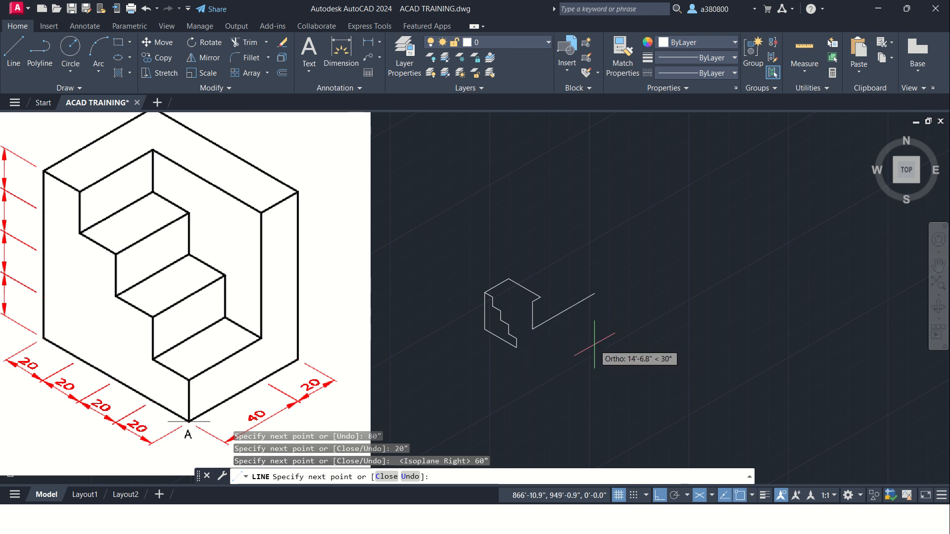
scroll(513, 339, up, 4)
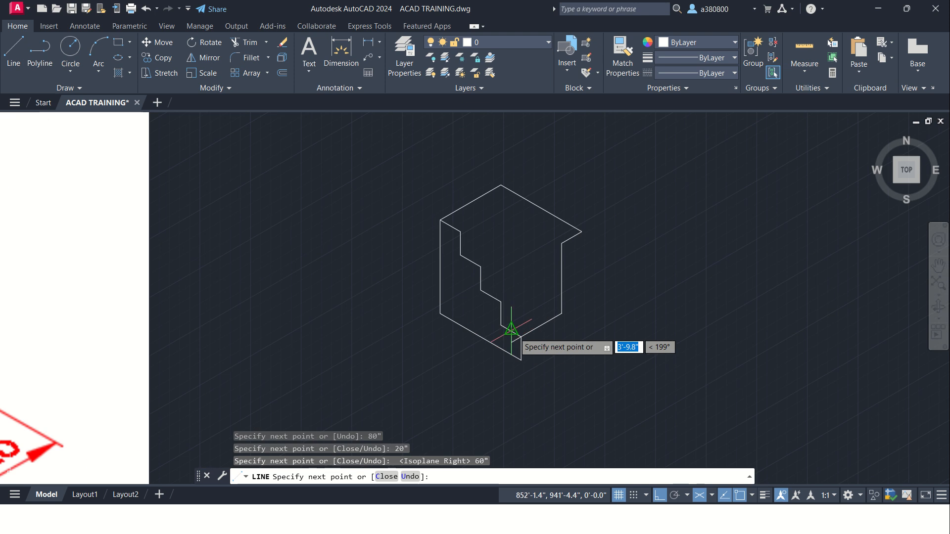
key(Escape)
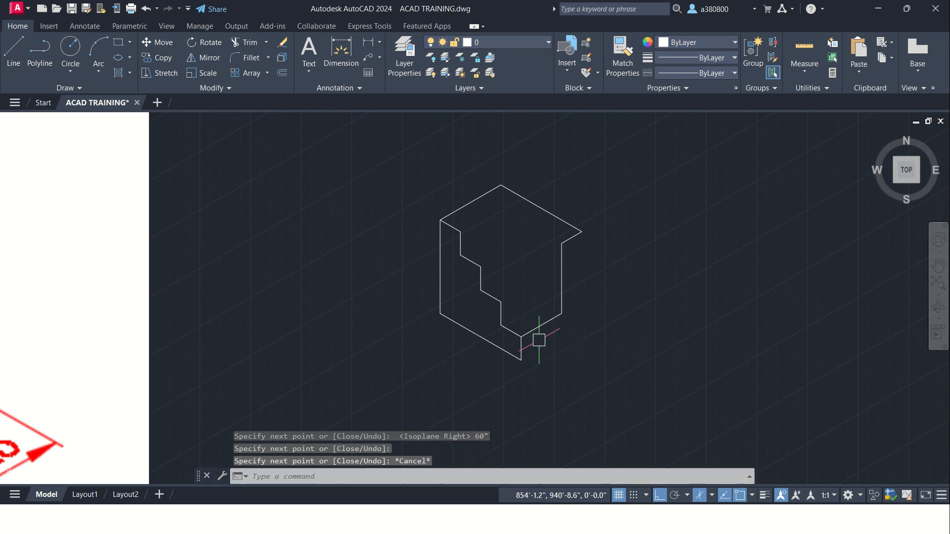
Step: Draw the 60" right base edge along 30° from the block's lowest corner and connect it vertically to the top outline's right corner
key(Return)
scroll(539, 383, down, 2)
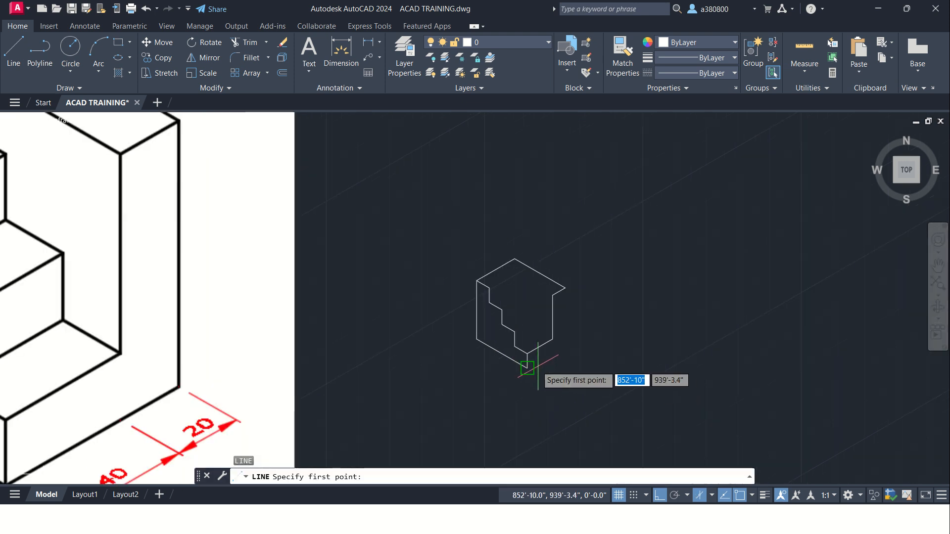
click(527, 369)
scroll(582, 346, down, 4)
scroll(581, 341, up, 4)
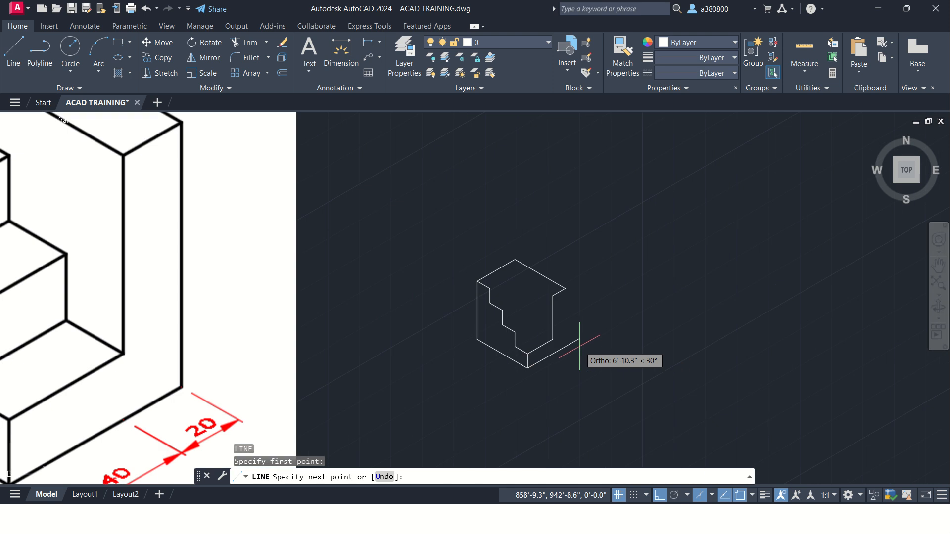
key(Return)
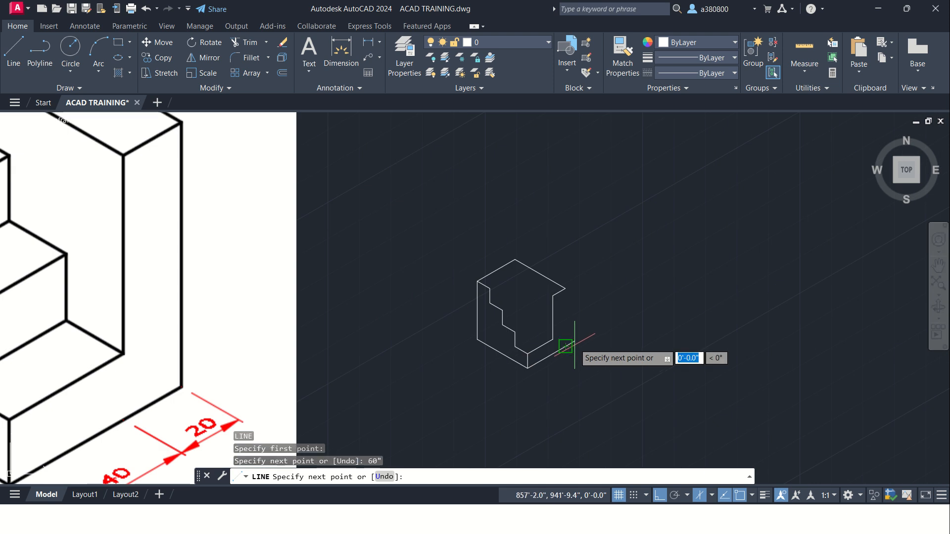
scroll(568, 299, up, 3)
click(577, 281)
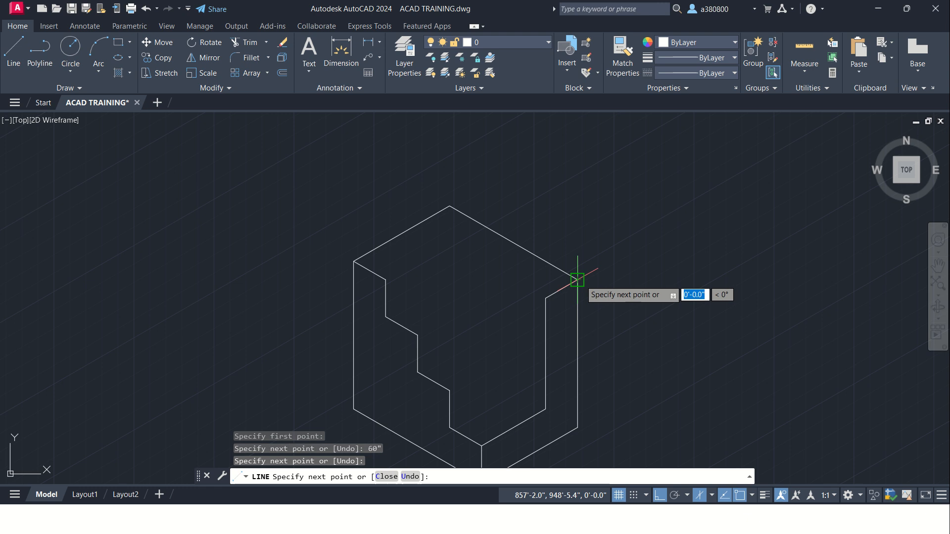
key(Escape)
Step: From the recess's upper right corner, draw its 60" inner top edge along 150° in the left isoplane, ending at the top riser's upper corner
key(Return)
scroll(577, 310, down, 2)
scroll(577, 310, down, 2)
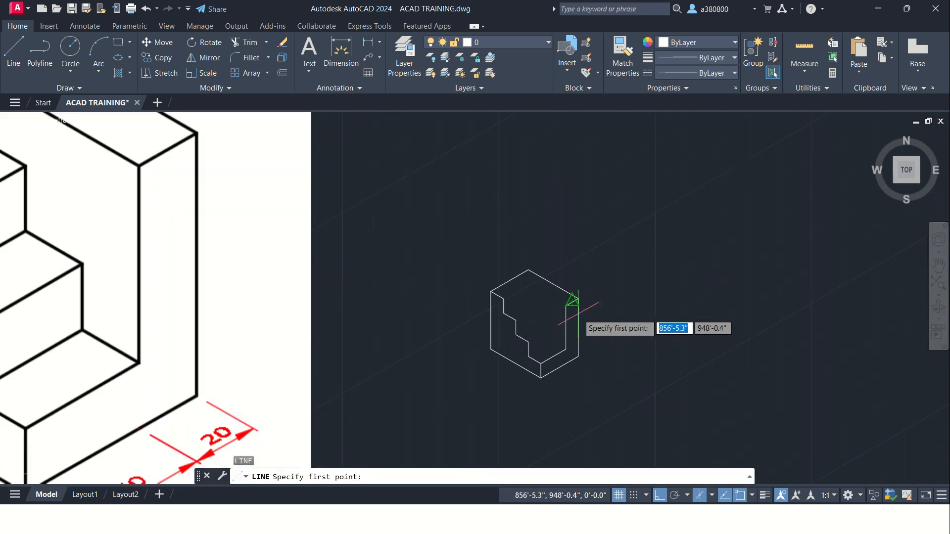
scroll(589, 310, down, 2)
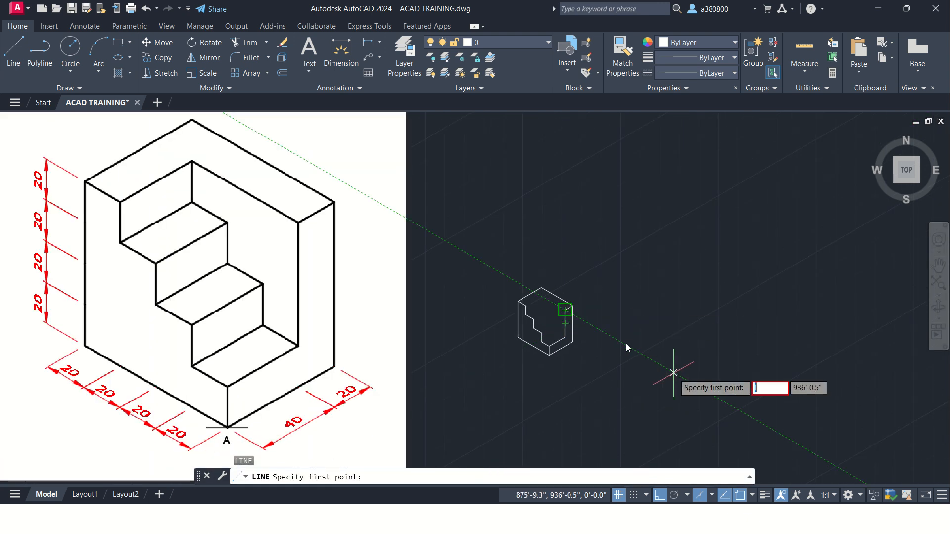
click(568, 315)
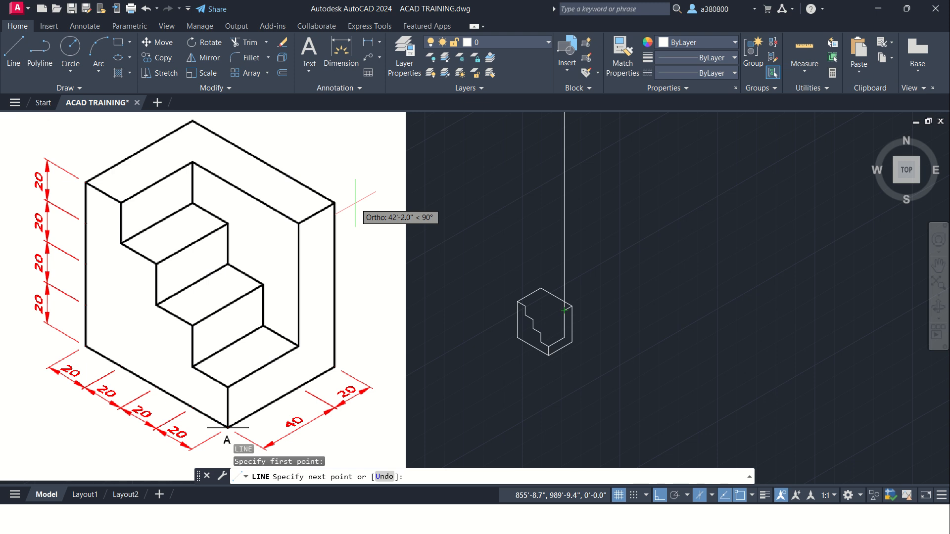
key(F5)
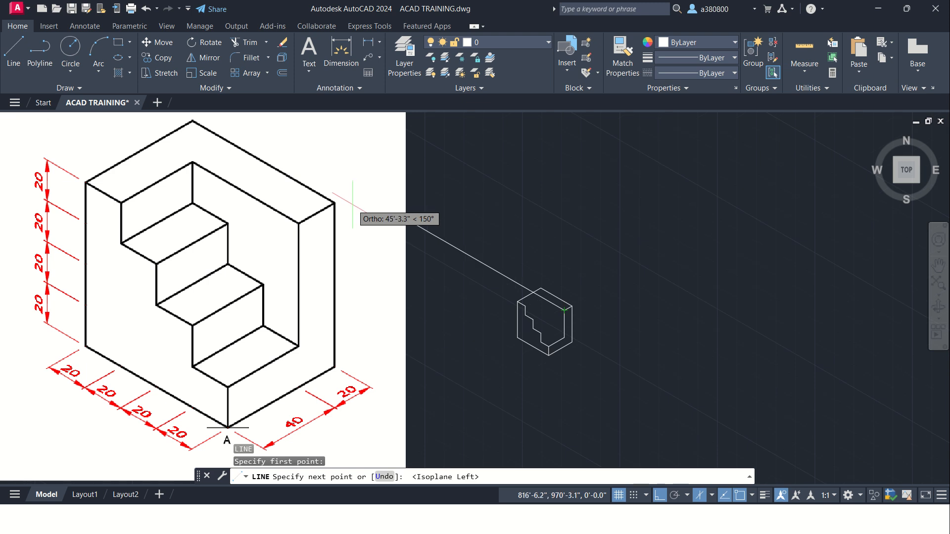
text(6)
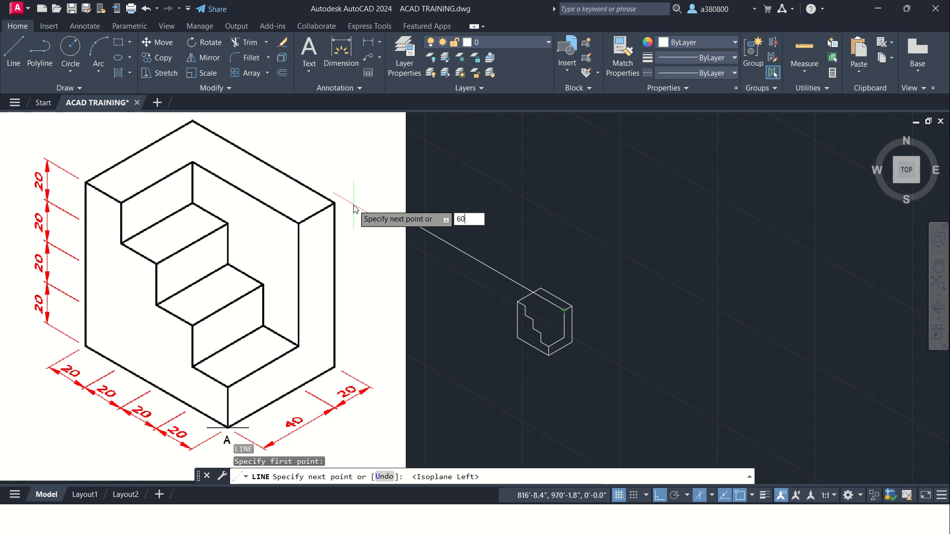
text(0)
key(Return)
scroll(525, 309, up, 4)
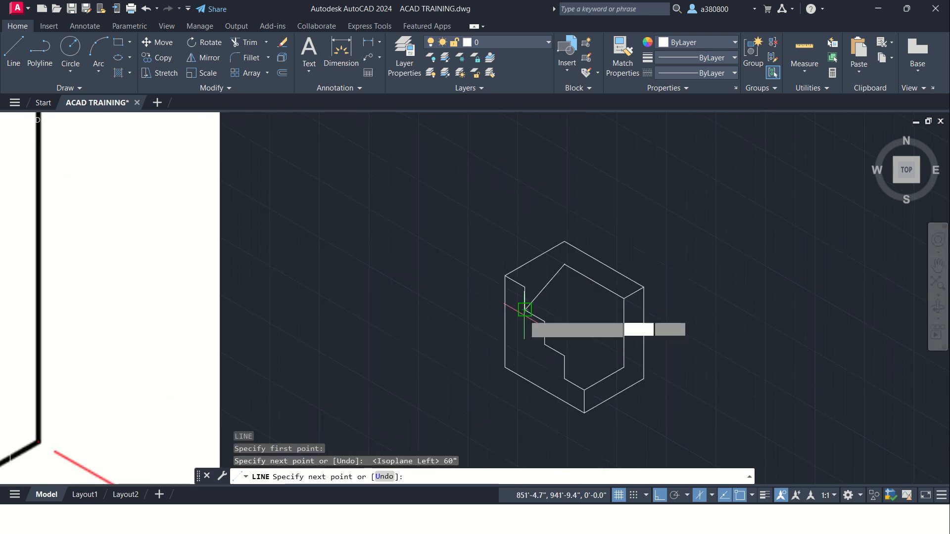
click(525, 287)
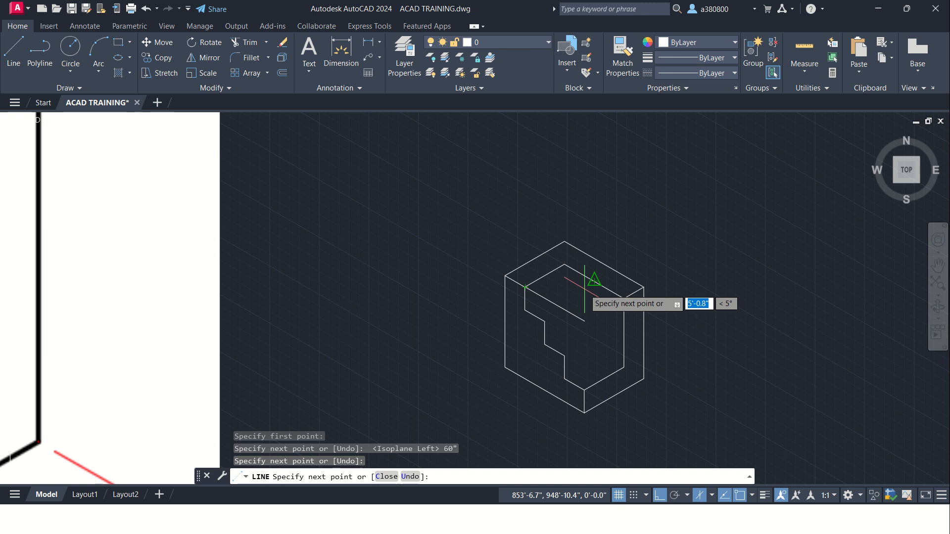
key(Return)
key(Return)
Step: Start the rear stair profile at the recess's back corner with a 20" riser downward and a 20" tread along 330°
click(564, 265)
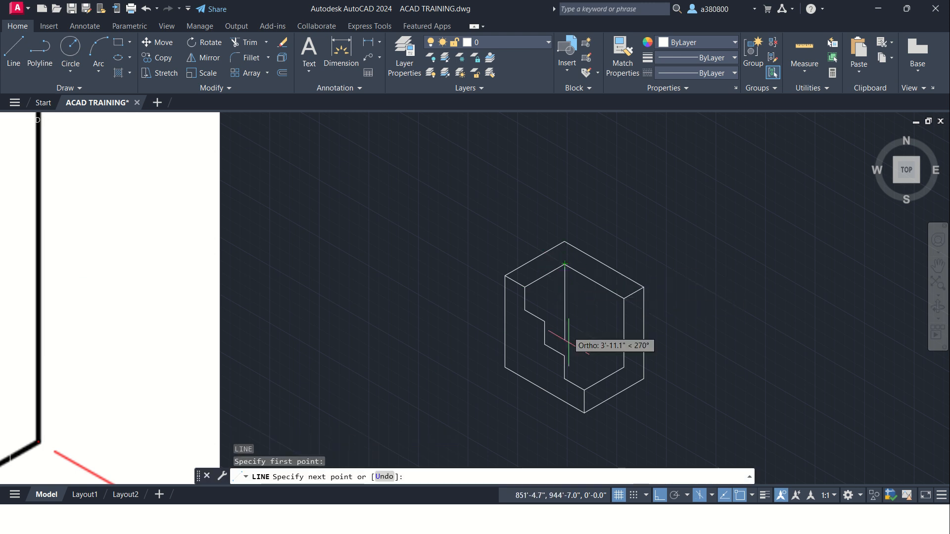
scroll(569, 346, down, 4)
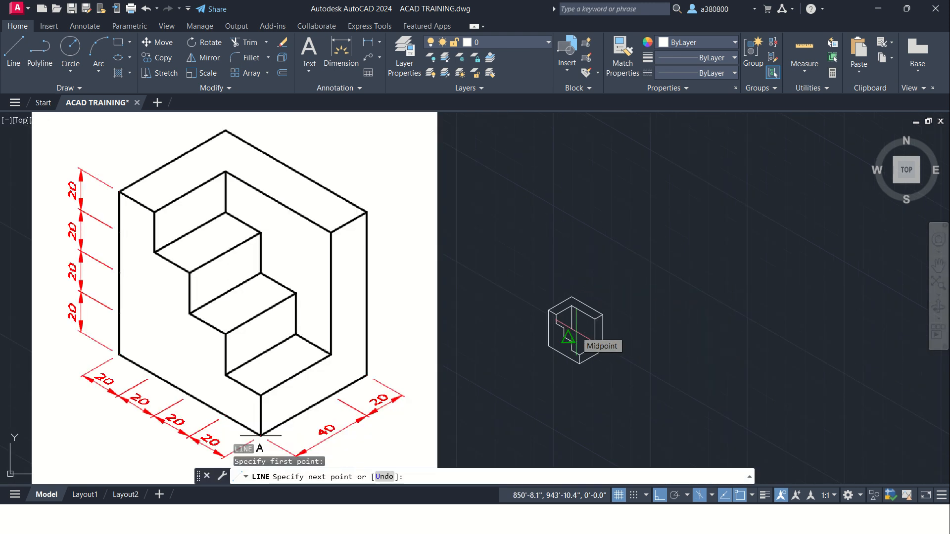
text(20)
key(Return)
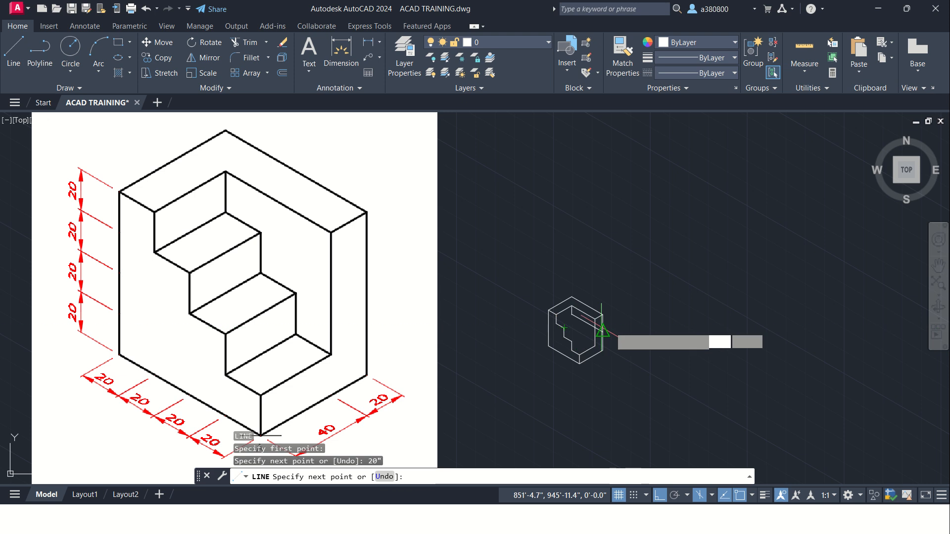
text(20)
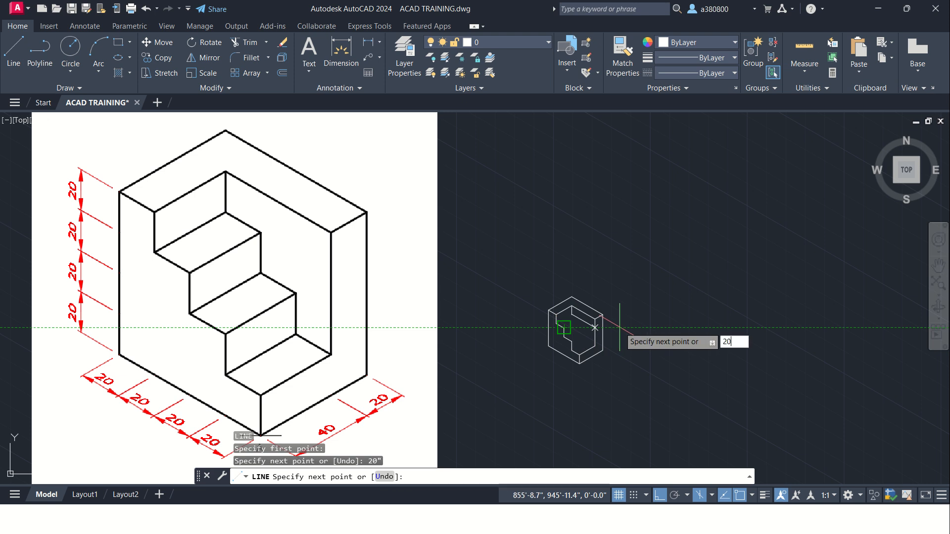
key(Return)
Step: Continue the rear stair profile with a second step, a 20" riser downward and a 20" tread along 330°
text(20)
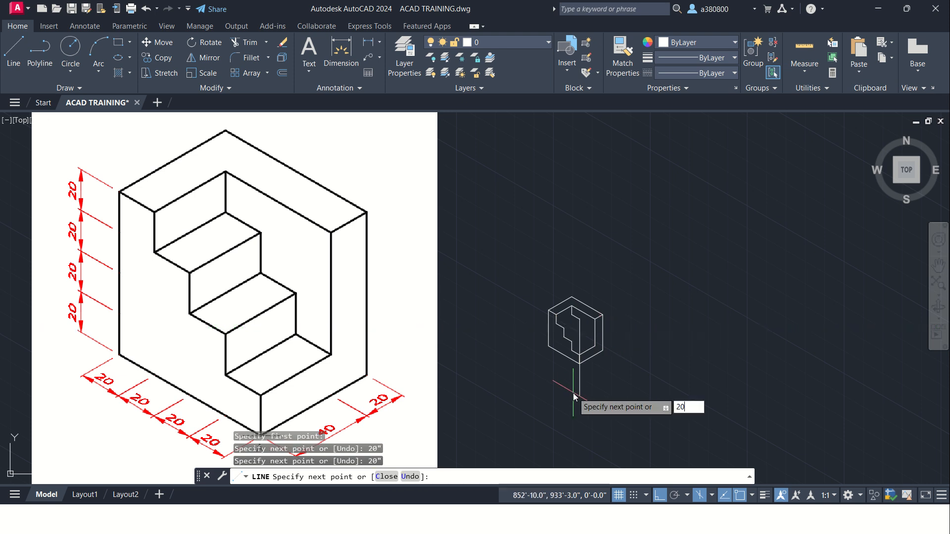
key(Return)
text(2)
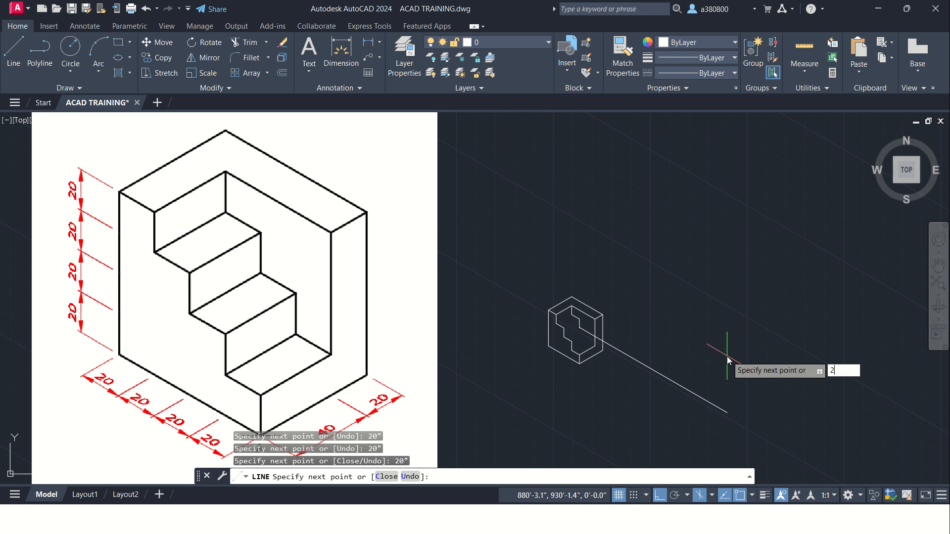
text(0")
key(Return)
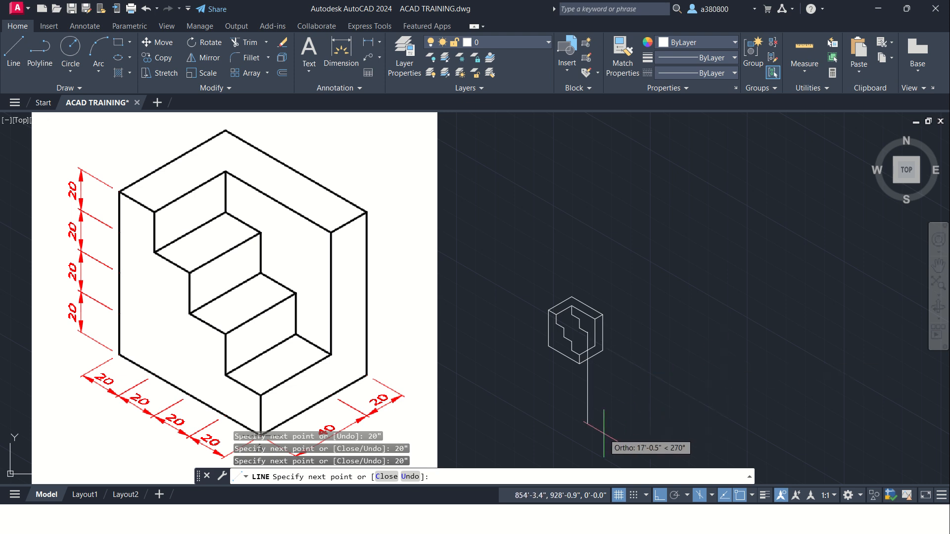
Step: Finish the rear stair profile with a 20" riser downward and a final tread edge to the recess's lower right corner
text(20)
key(Return)
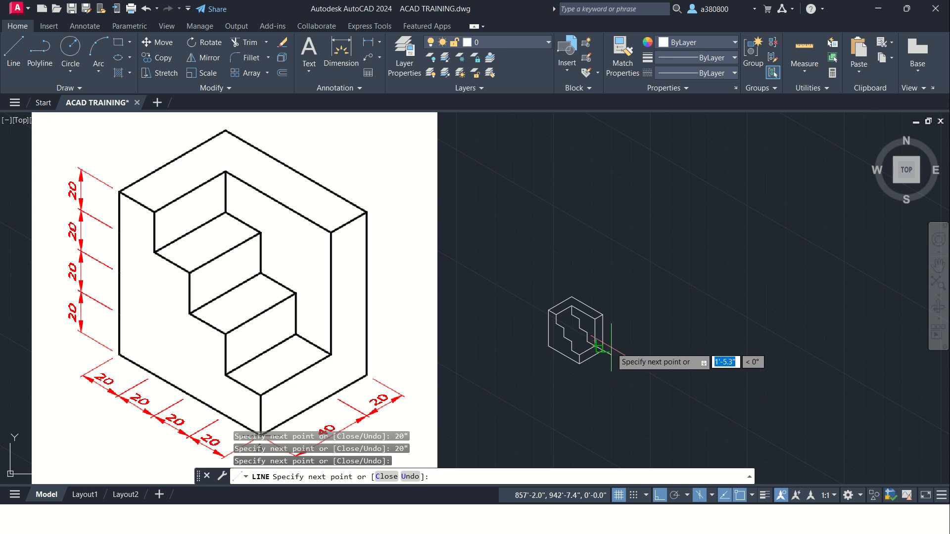
key(Escape)
Step: Join the front and rear stair profiles with the top tread's back and front edges
key(Return)
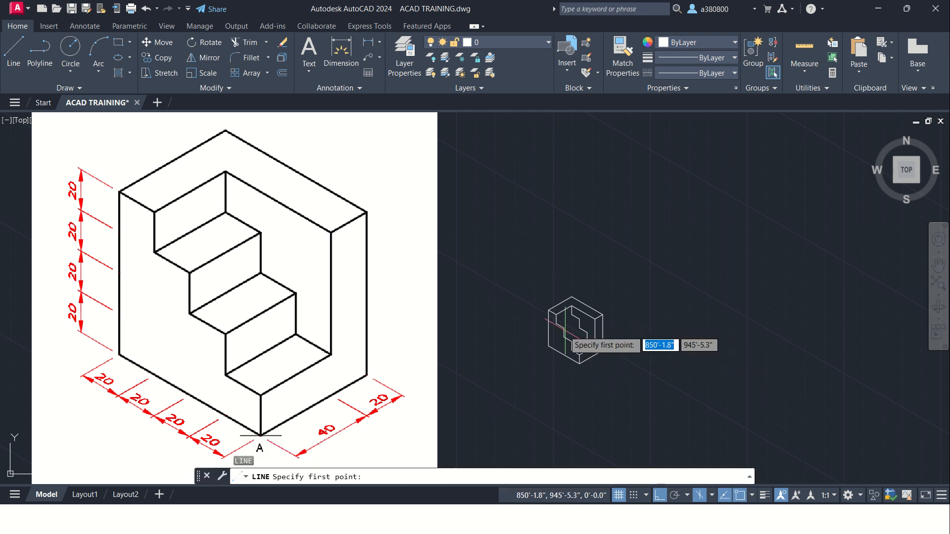
scroll(564, 330, up, 2)
click(577, 304)
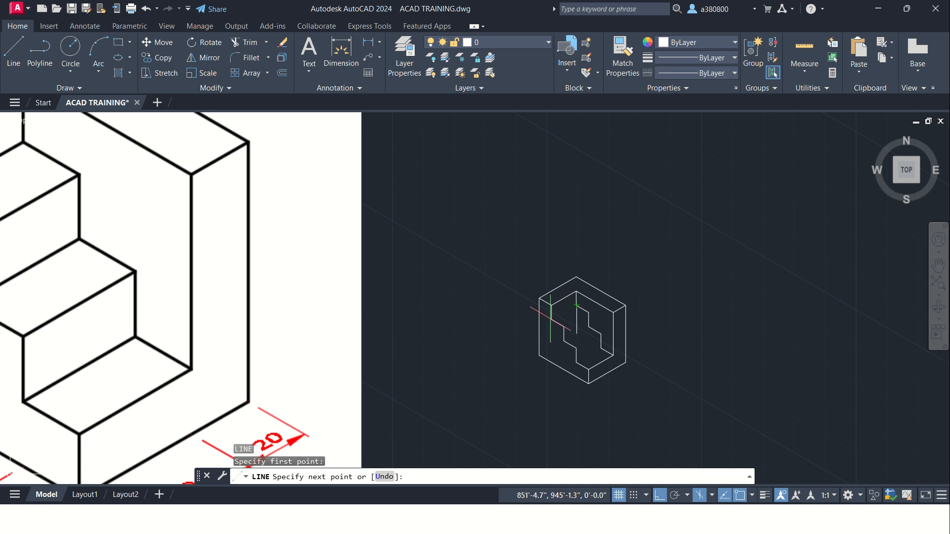
click(552, 319)
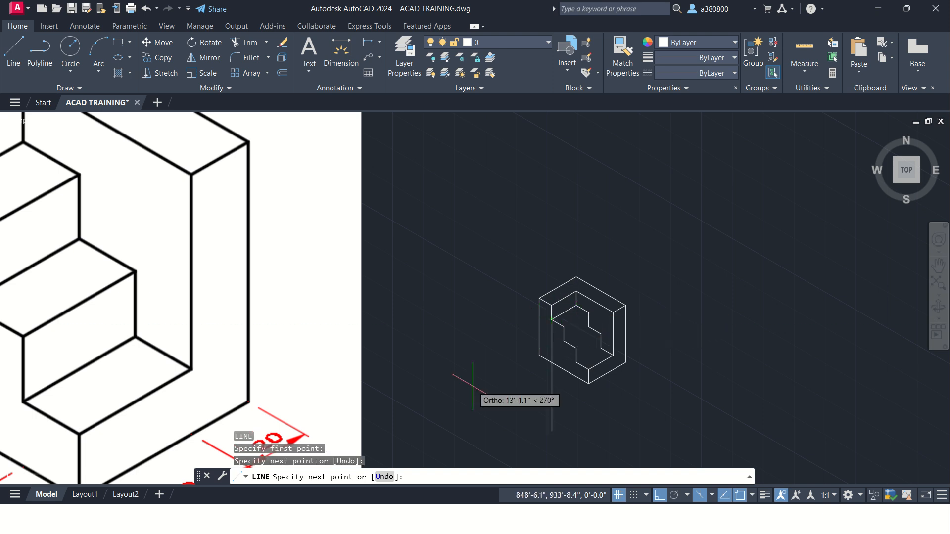
key(Escape)
key(Return)
scroll(563, 339, up, 4)
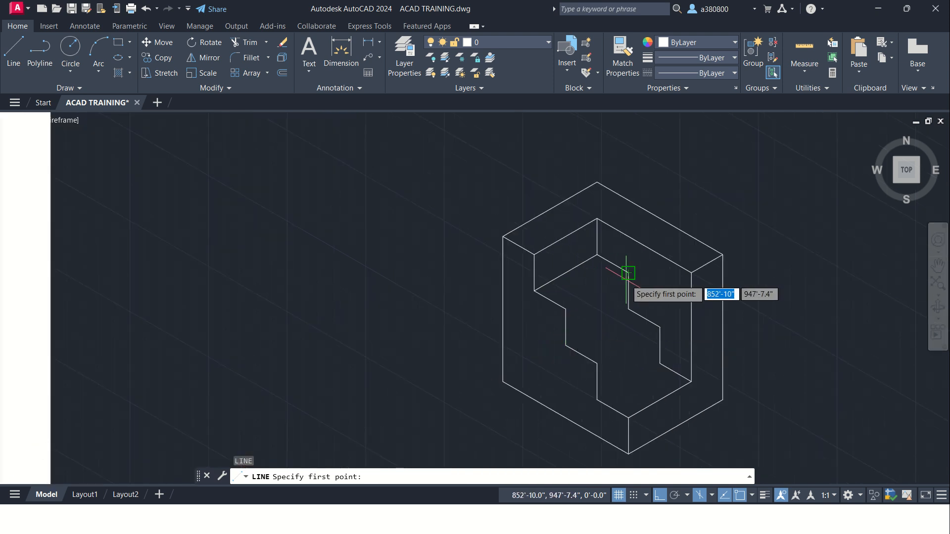
click(629, 272)
click(565, 308)
key(Return)
Step: Draw the middle tread's back and front edges between the rear and front stair profiles
key(Return)
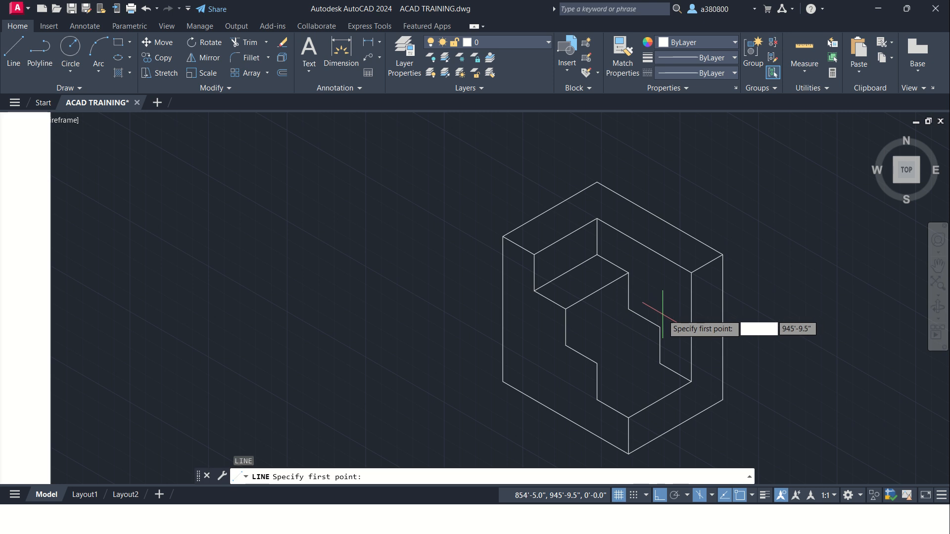
click(628, 309)
click(565, 345)
key(Return)
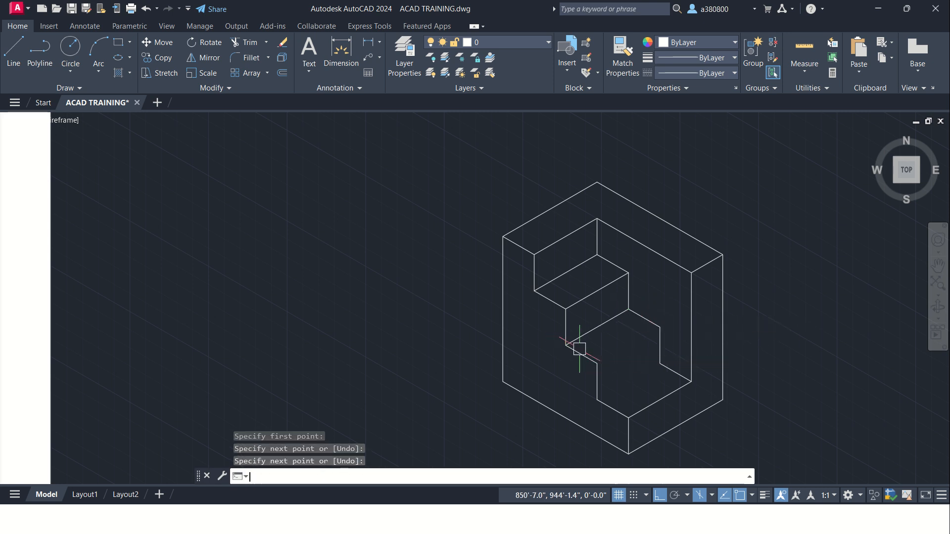
key(Return)
click(661, 327)
click(597, 364)
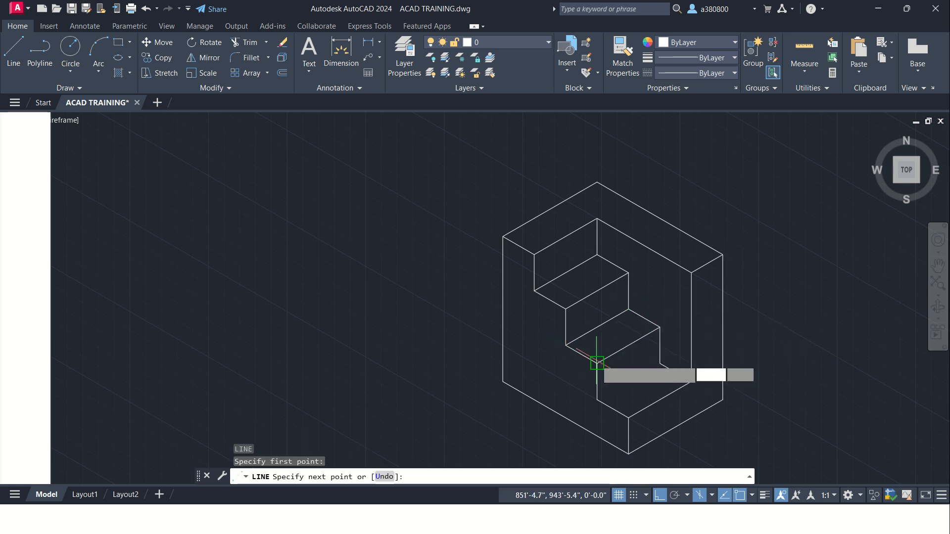
key(Return)
key(Return)
Step: Draw the lowest tread's back edge from the bottom of the rear riser to the bottom of the front riser
click(660, 363)
click(603, 388)
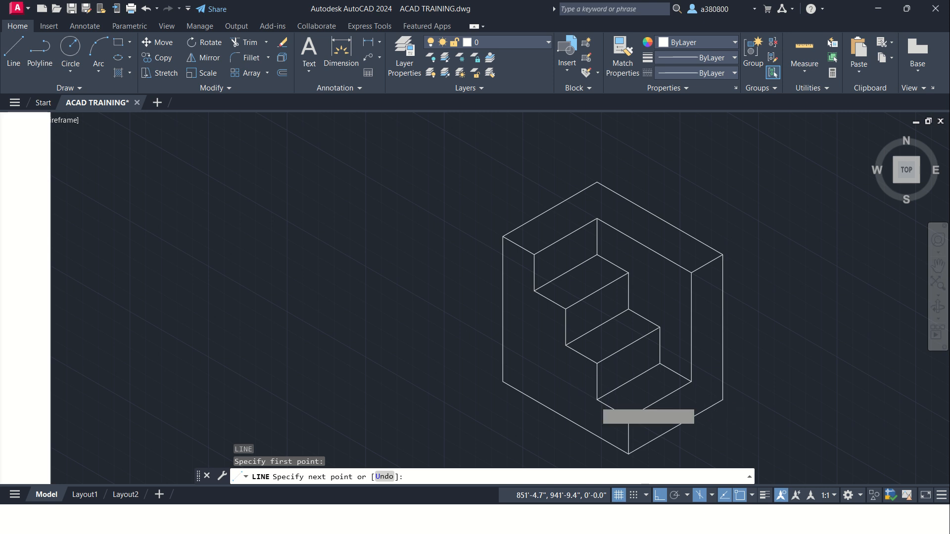
key(Escape)
key(Escape)
Step: Compare the stair block with its reference image and examine the dimensioned isometric reference image below it
scroll(518, 239, down, 2)
scroll(519, 238, down, 2)
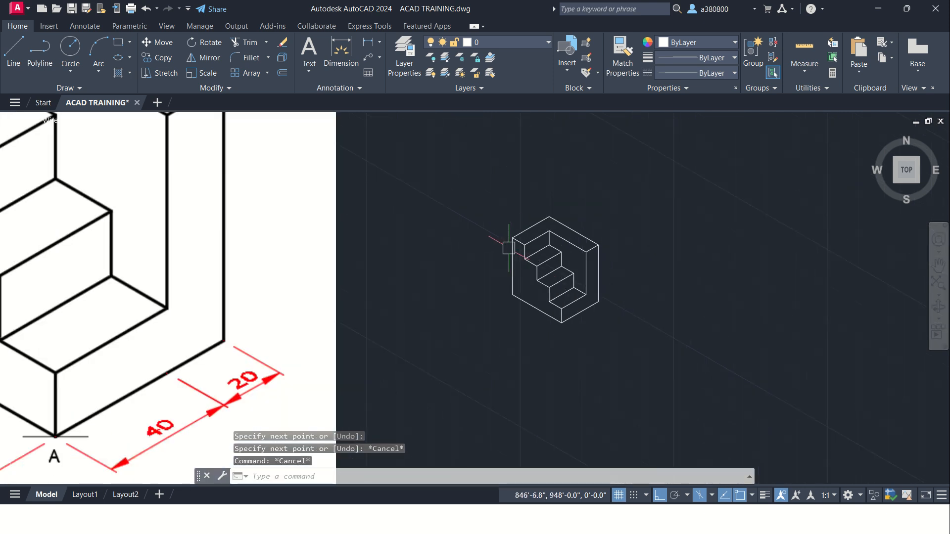
middle_drag(461, 265, 496, 276)
scroll(490, 285, down, 2)
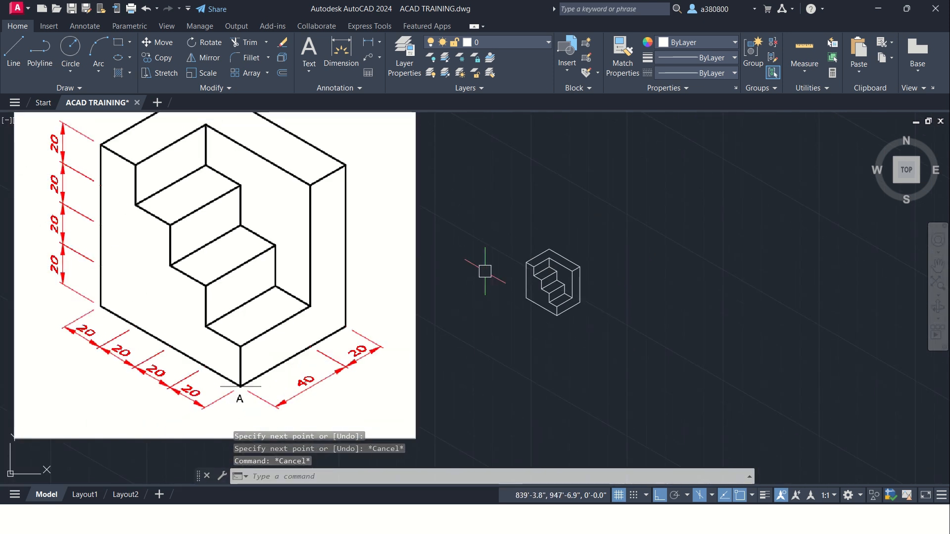
middle_drag(470, 244, 471, 263)
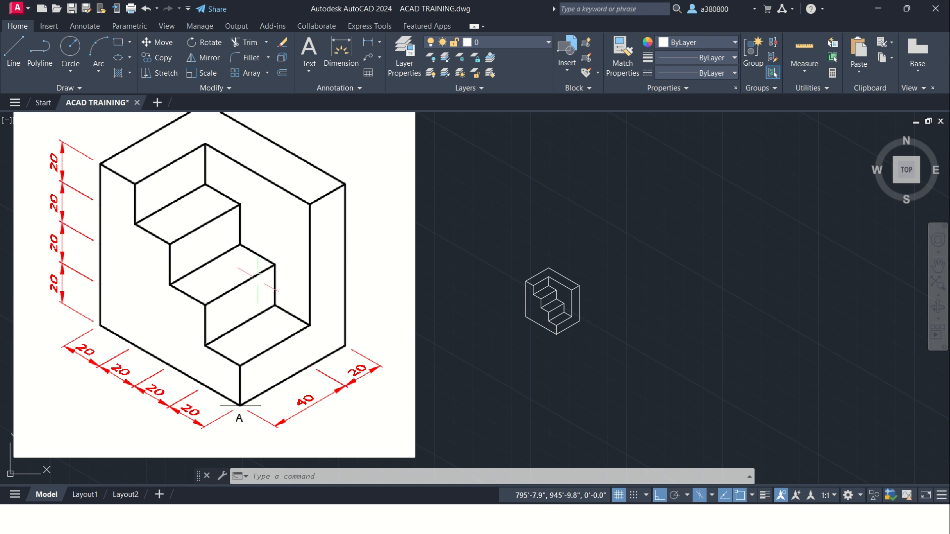
scroll(536, 274, down, 2)
scroll(539, 304, up, 5)
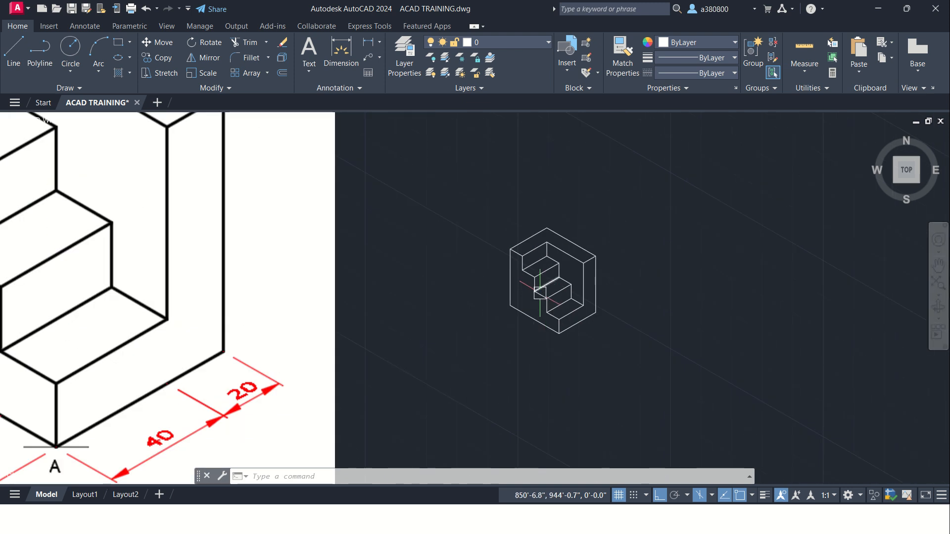
scroll(535, 302, down, 5)
scroll(537, 286, up, 8)
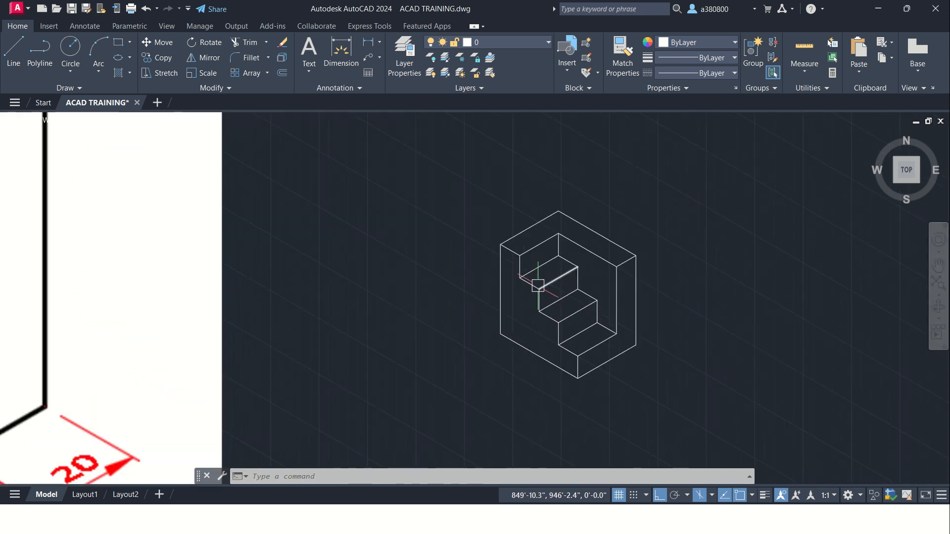
scroll(622, 284, down, 10)
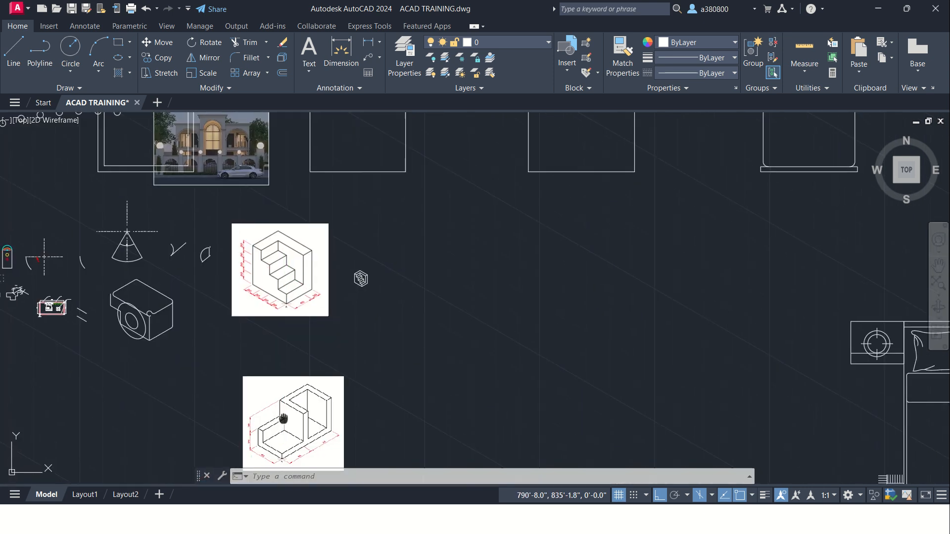
middle_drag(360, 277, 401, 177)
scroll(313, 369, up, 6)
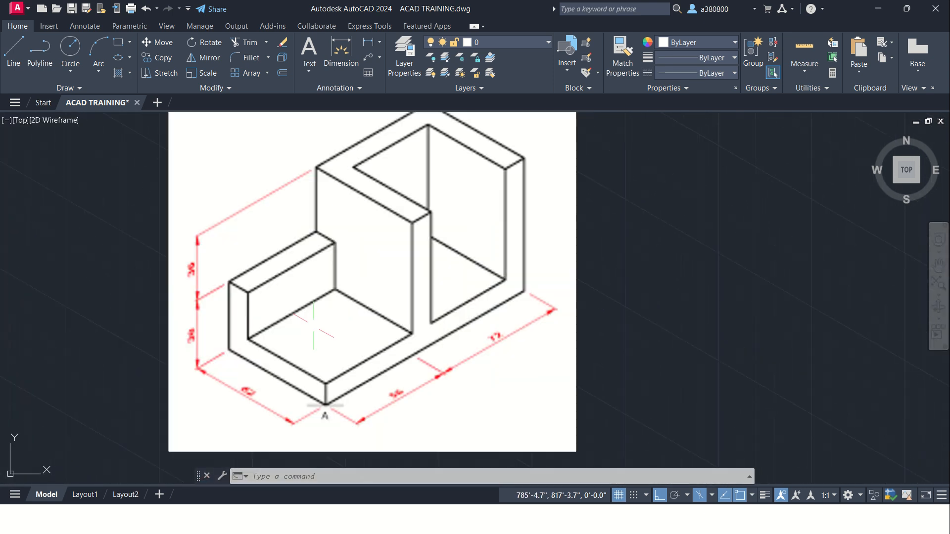
scroll(312, 304, down, 4)
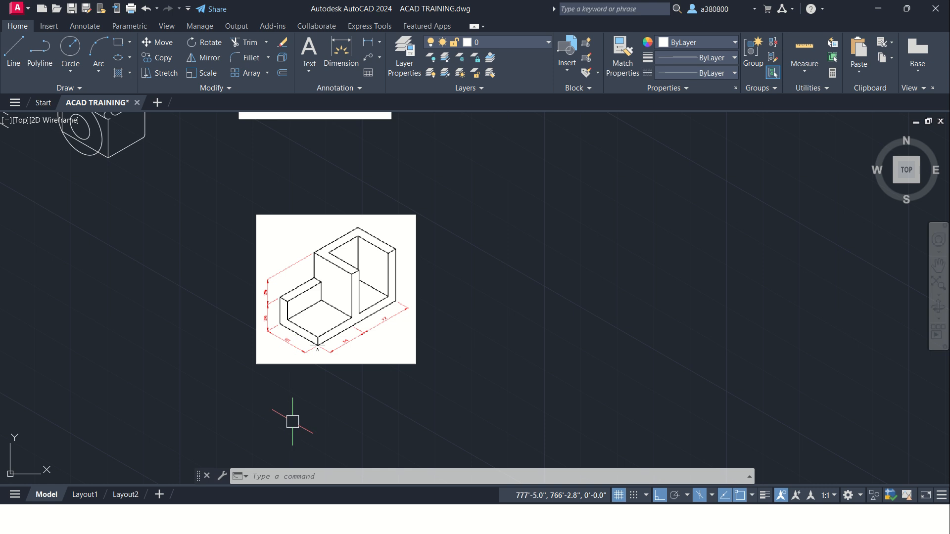
scroll(296, 368, down, 2)
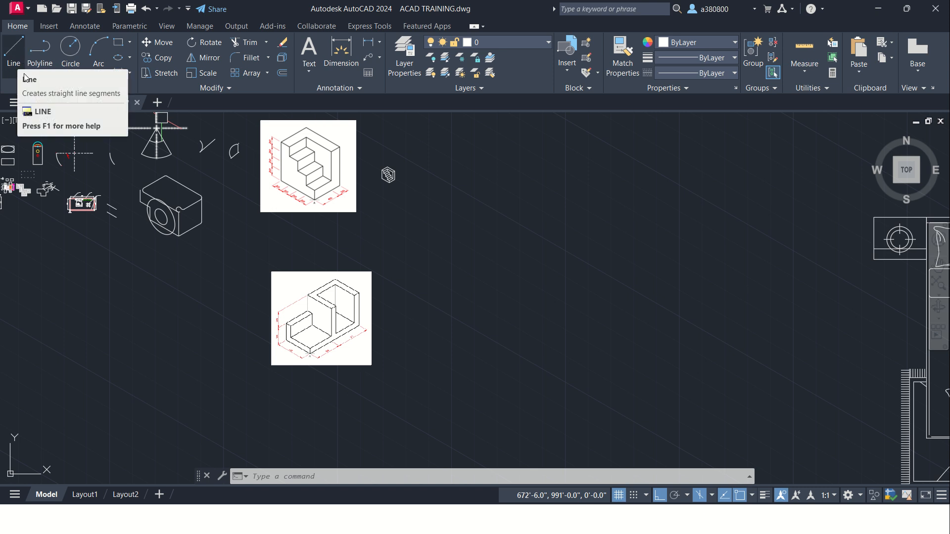
Step: Start a cube in the empty area beside the stair block with a 2' vertical line downward in the left isoplane
scroll(394, 170, up, 10)
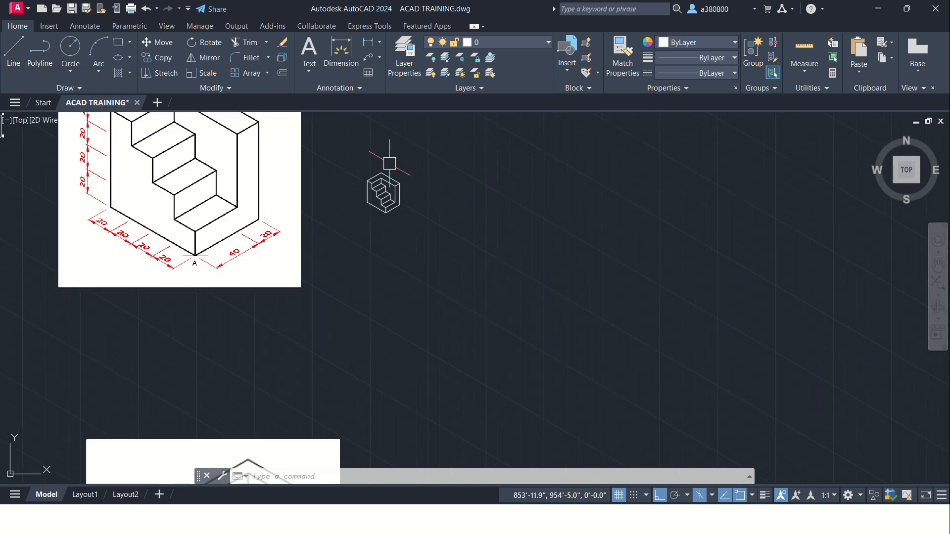
mouse_move(471, 277)
middle_down()
mouse_move(426, 235)
mouse_move(401, 234)
middle_up()
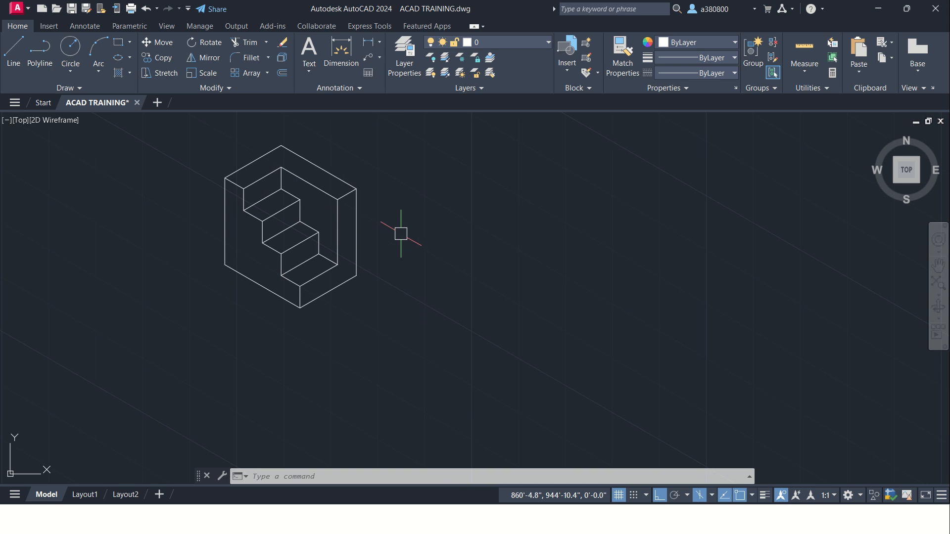
middle_drag(388, 199, 360, 227)
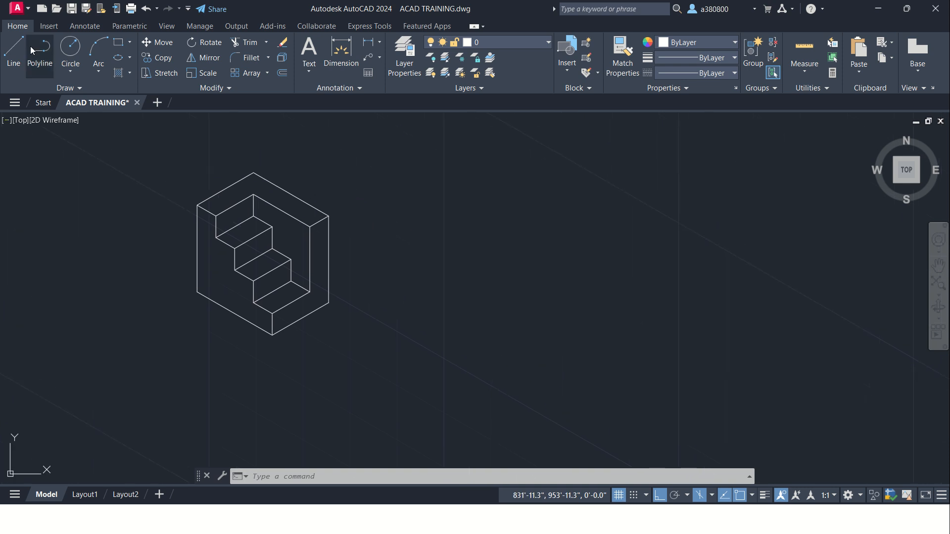
click(13, 55)
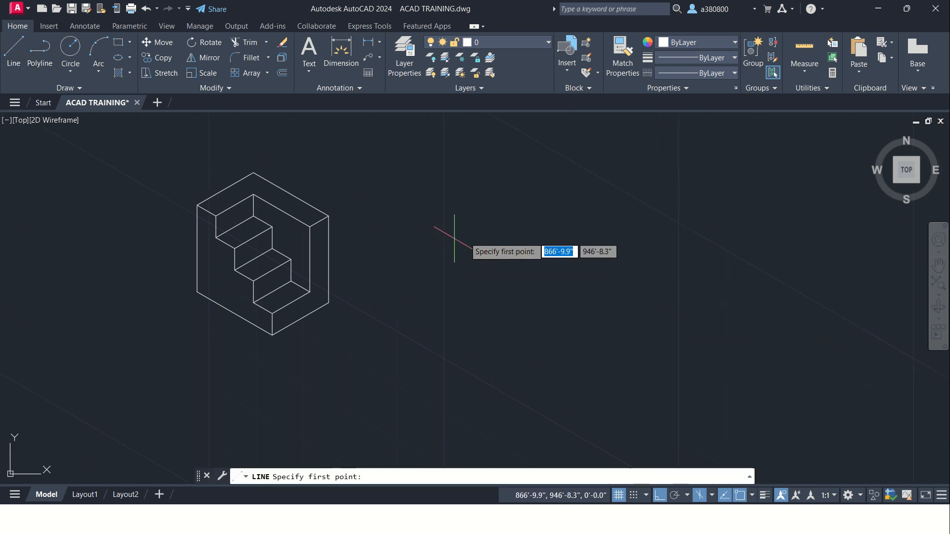
click(487, 245)
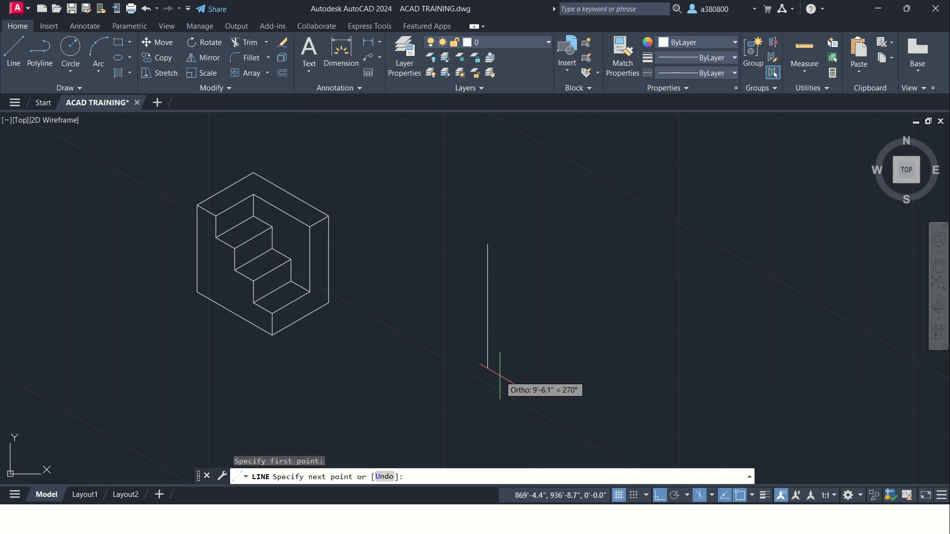
text(2)
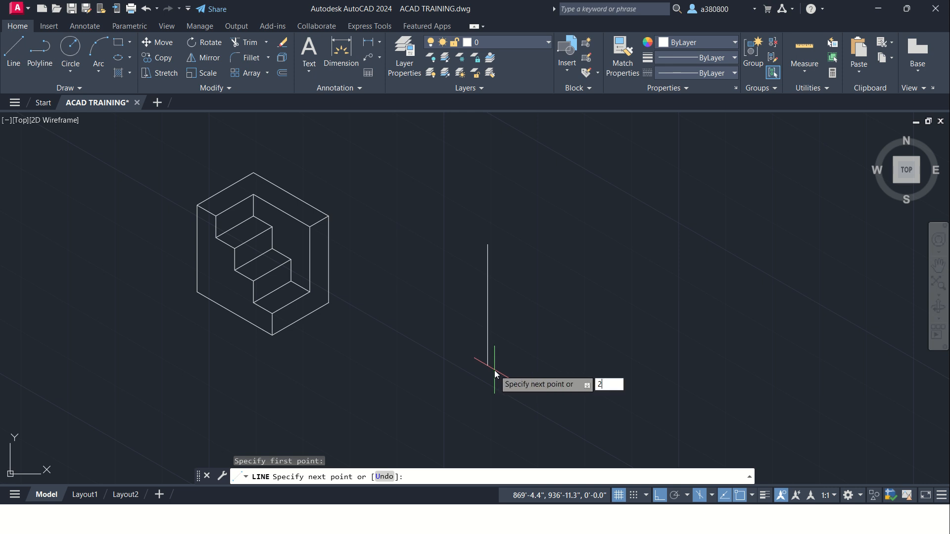
text(')
key(Return)
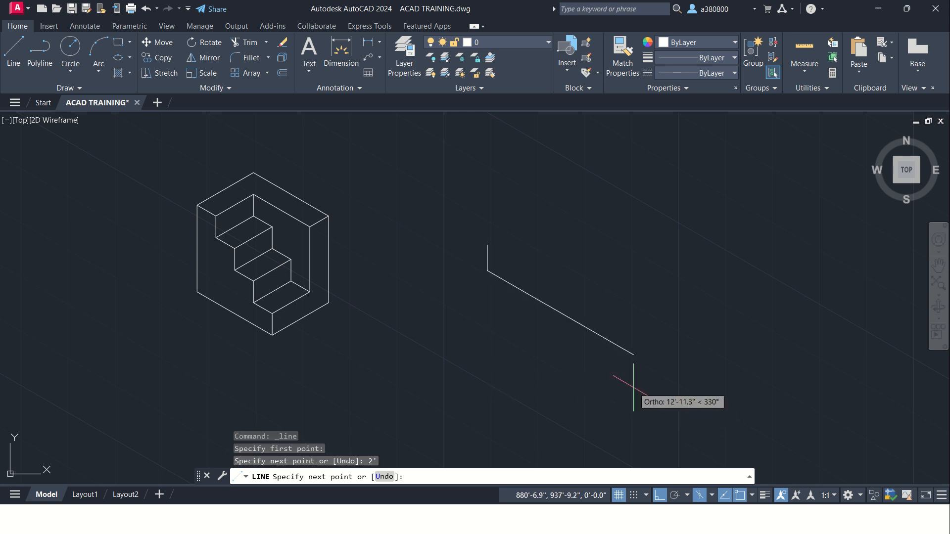
Step: Complete the cube's left face with a 2' edge along 330°, a 2' edge upward and a closing edge to the start point
scroll(524, 280, up, 6)
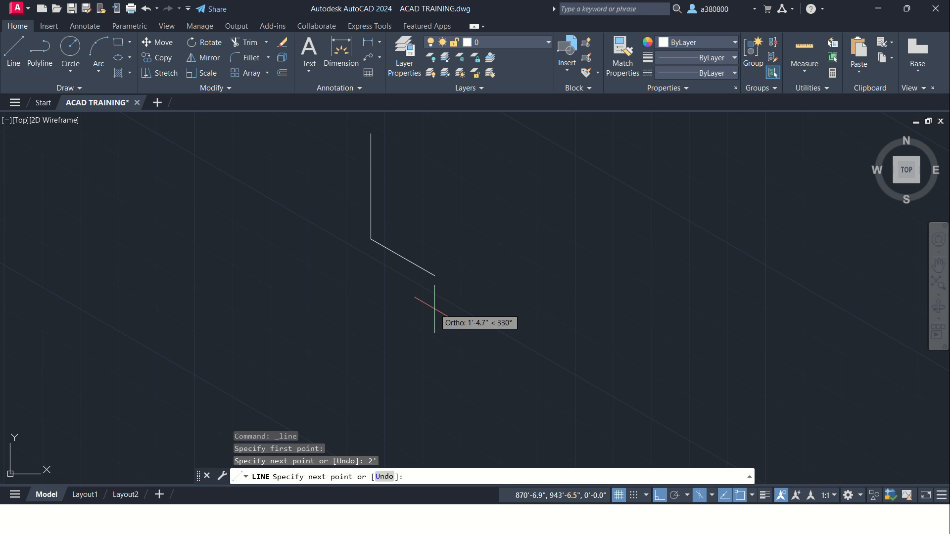
middle_drag(433, 314, 430, 352)
text(2')
key(Return)
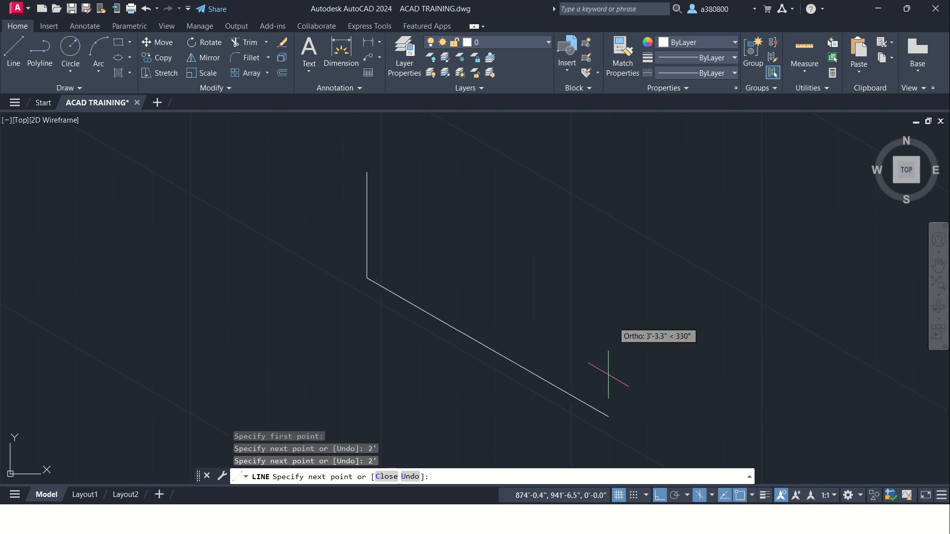
text(2')
key(Return)
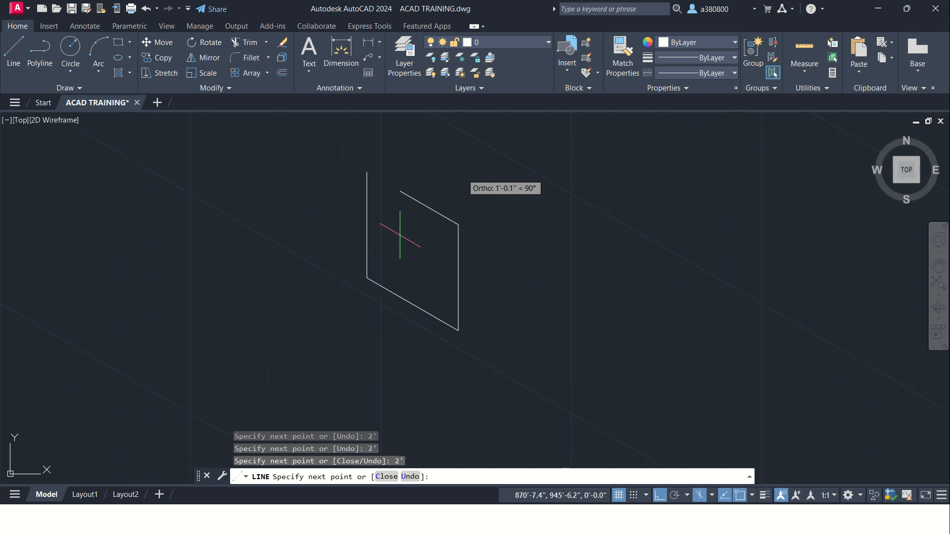
click(367, 173)
key(Return)
key(Return)
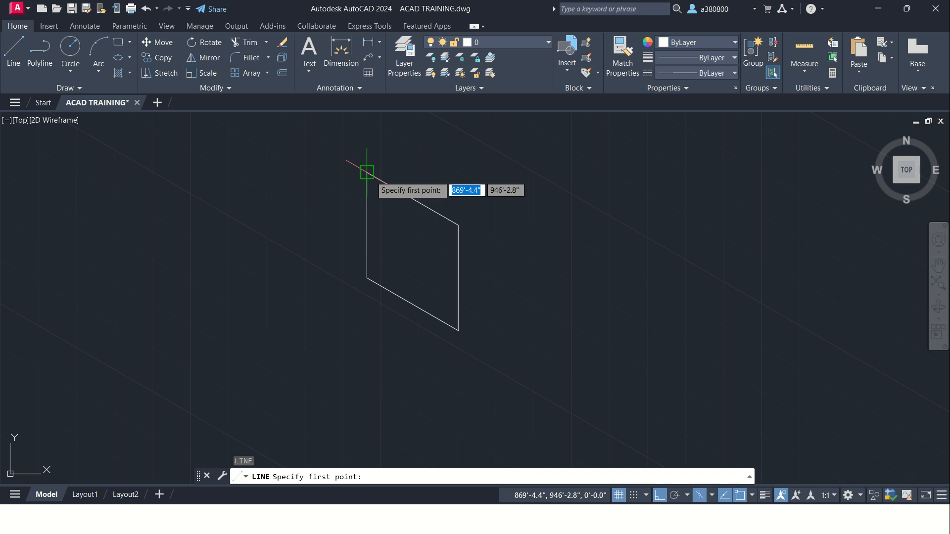
Step: Draw the cube's top face in the top isoplane with 2' edges along 30° and 330°, closing at the left face's upper right corner
click(366, 172)
key(F5)
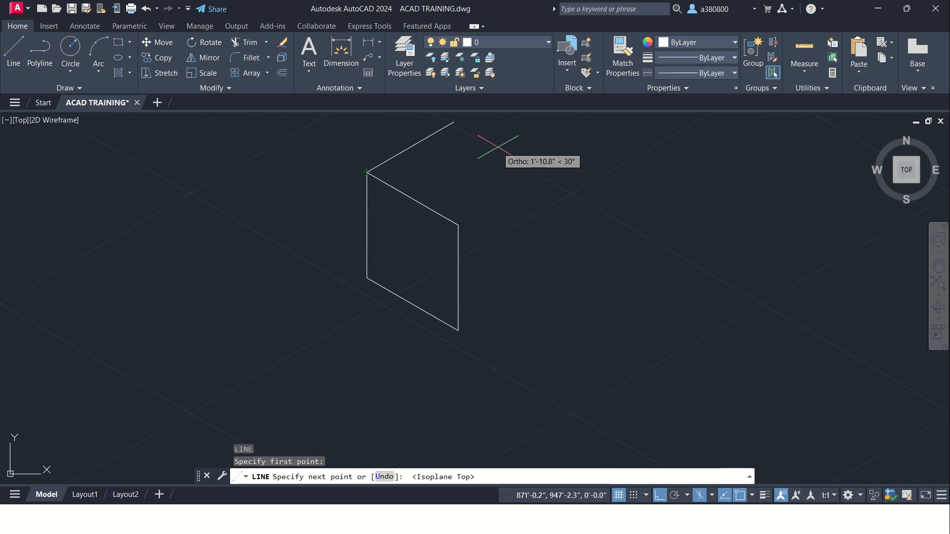
text(2')
key(Return)
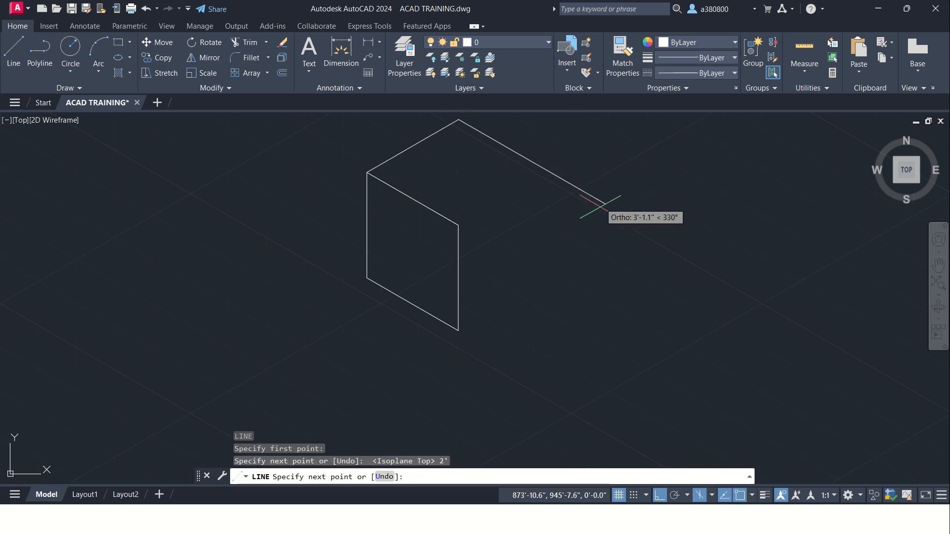
text(2')
key(Return)
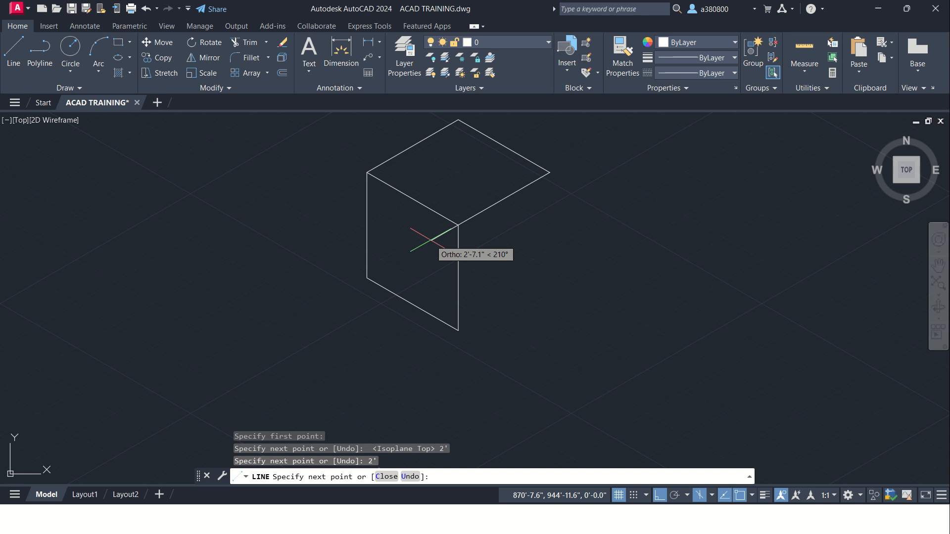
click(459, 225)
key(Return)
key(Return)
Step: Draw the cube's right face in the right isoplane with a 2' edge downward, closing at the left face's lower right corner
click(550, 173)
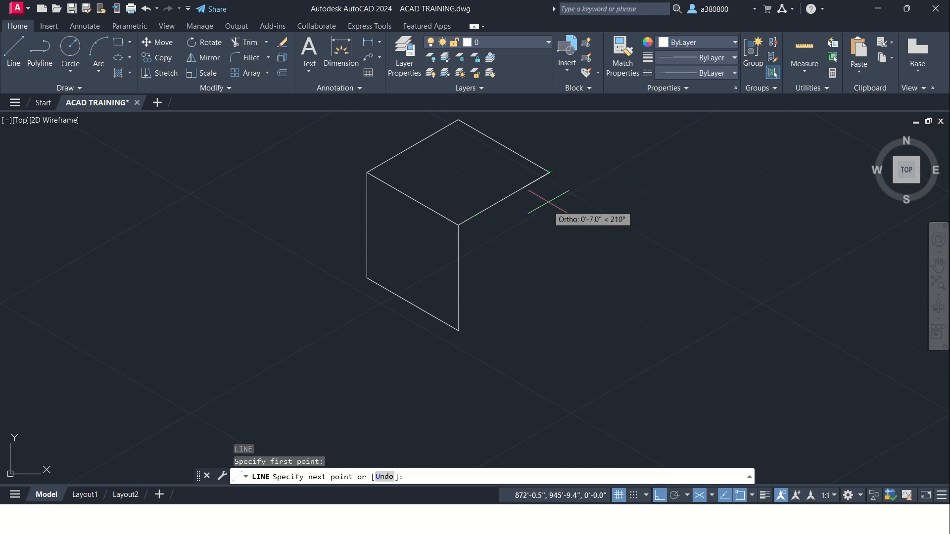
key(F5)
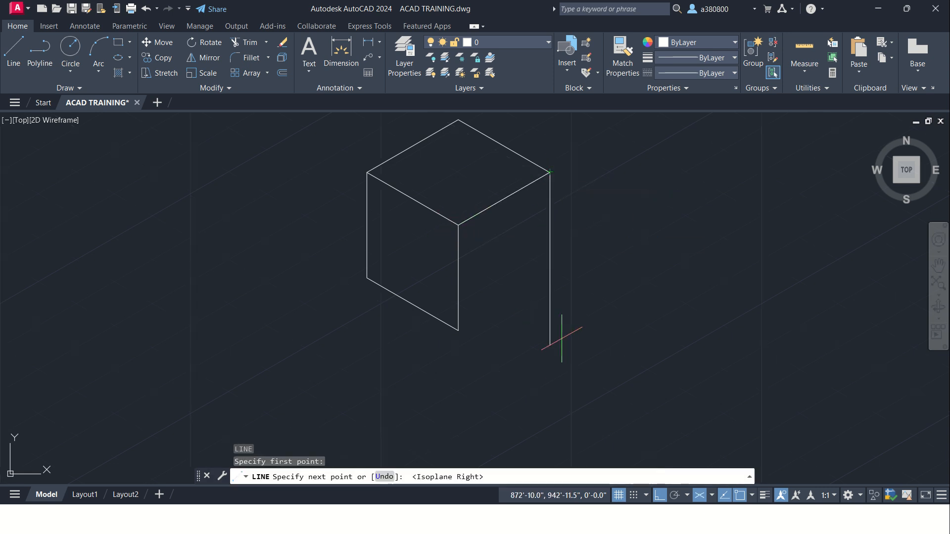
text(2')
key(Return)
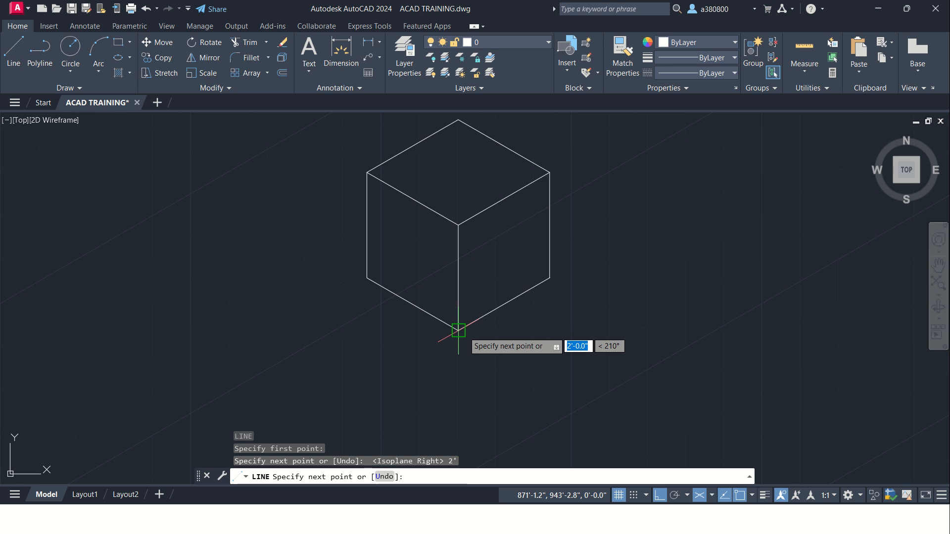
click(458, 330)
key(Escape)
Step: Turn off isometric drafting and start a square to the right of the cube with a 2' line straight down
scroll(463, 339, down, 2)
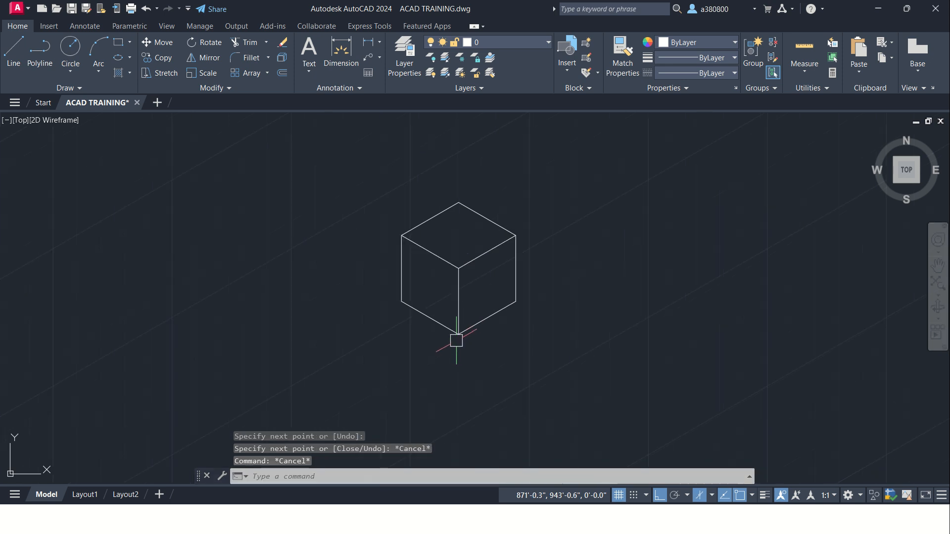
middle_drag(443, 307, 376, 259)
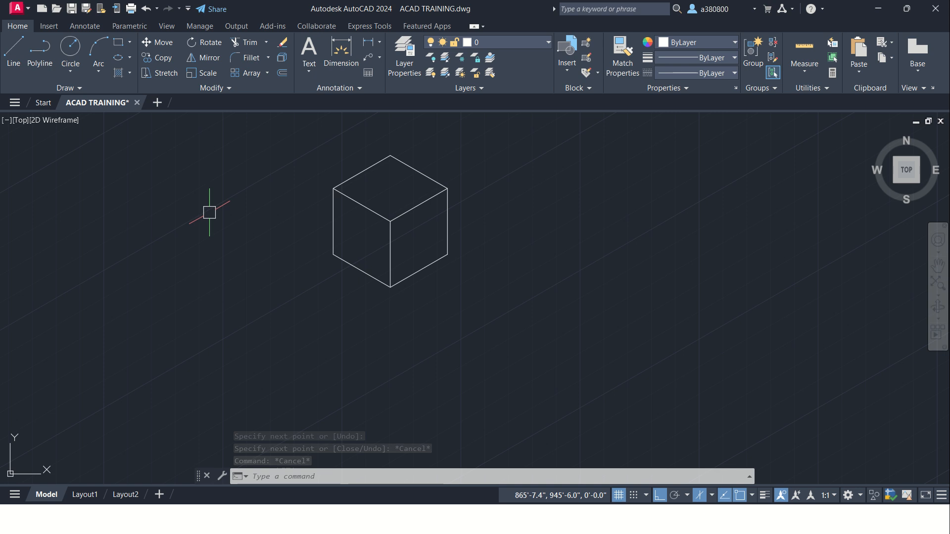
scroll(312, 226, down, 2)
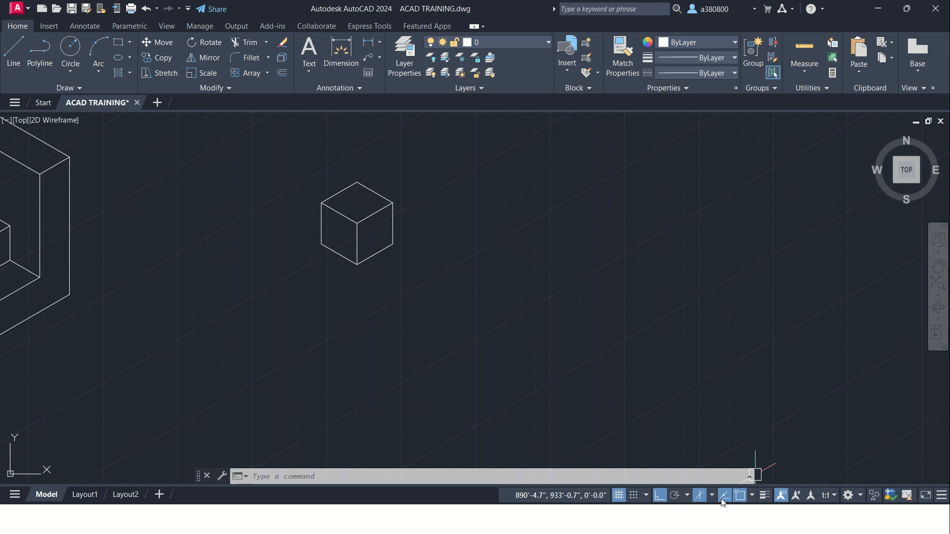
click(700, 496)
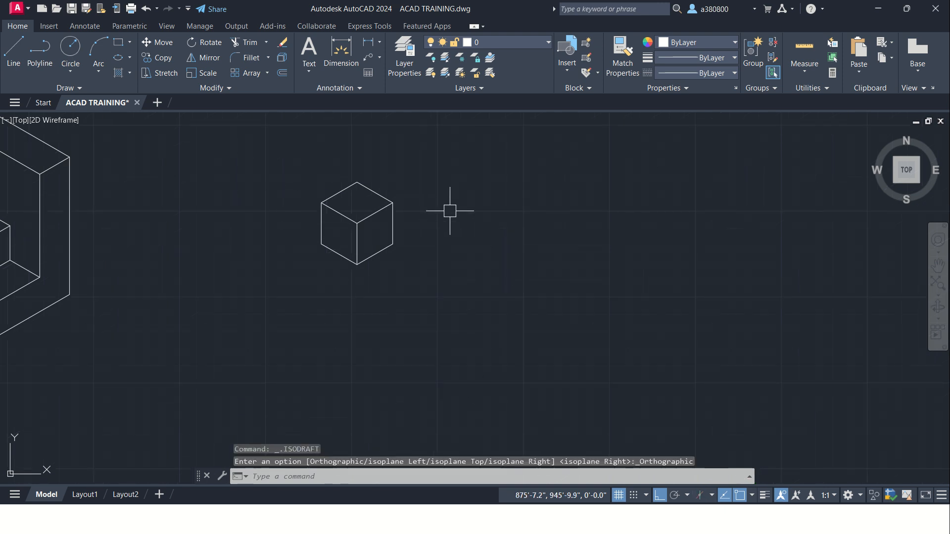
scroll(441, 213, up, 4)
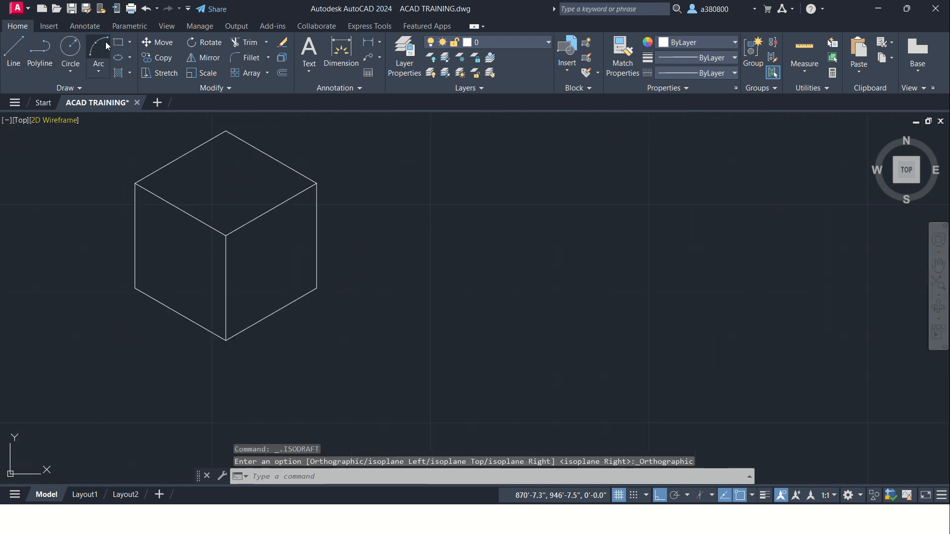
click(39, 50)
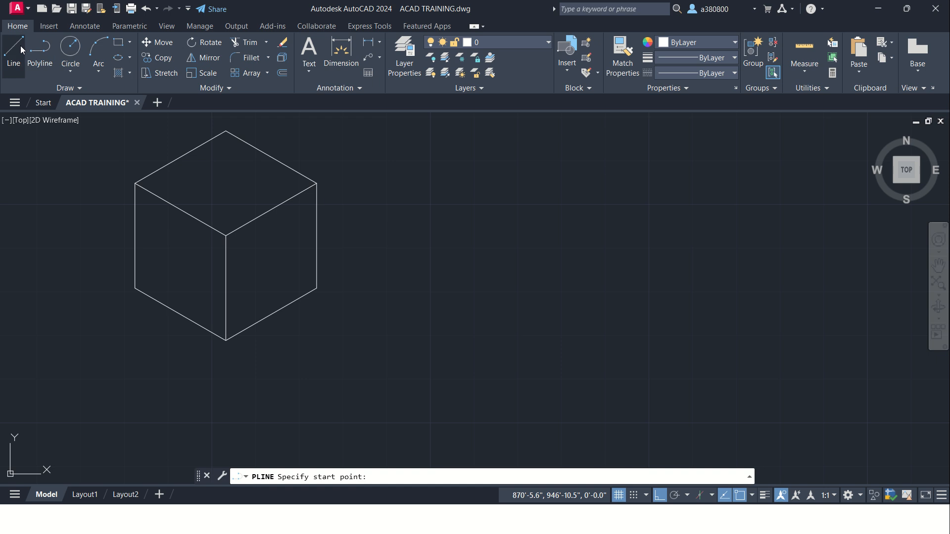
click(20, 45)
click(480, 185)
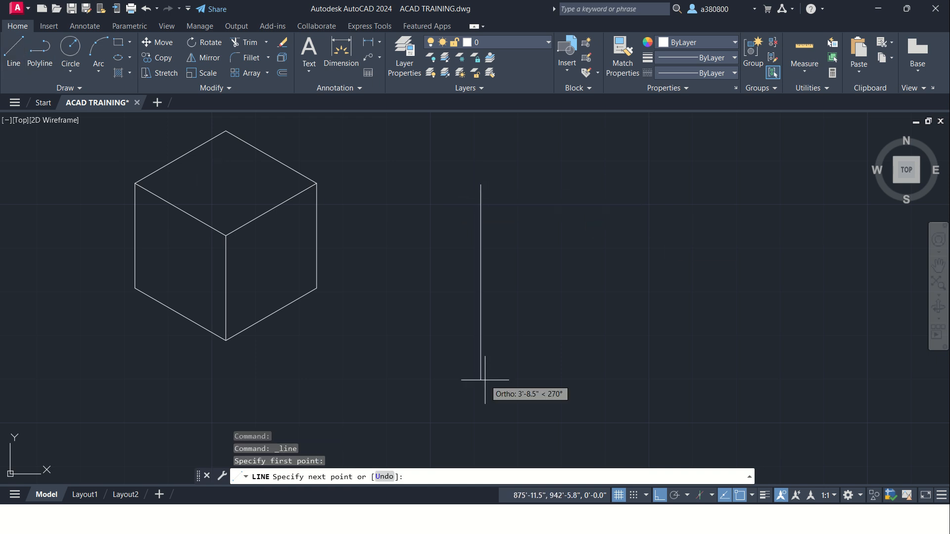
text(2')
key(Return)
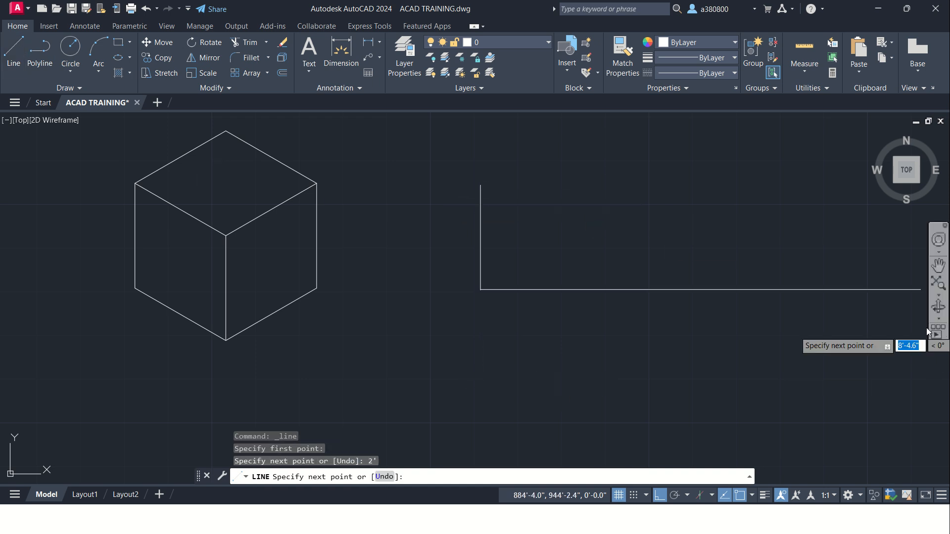
Step: Complete the square with a 2' edge to the right, a 2' edge upward and a closing edge to the start point
text(2')
key(Return)
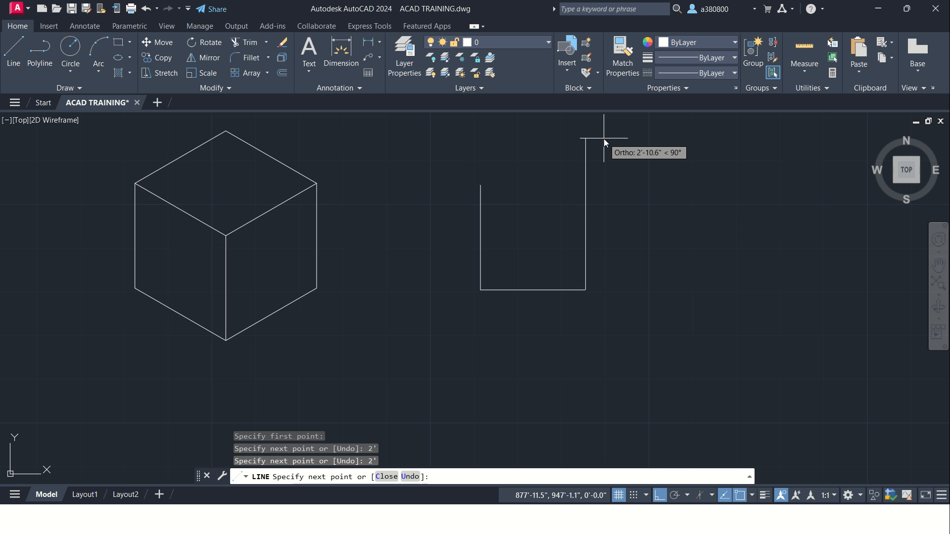
text(2')
key(Return)
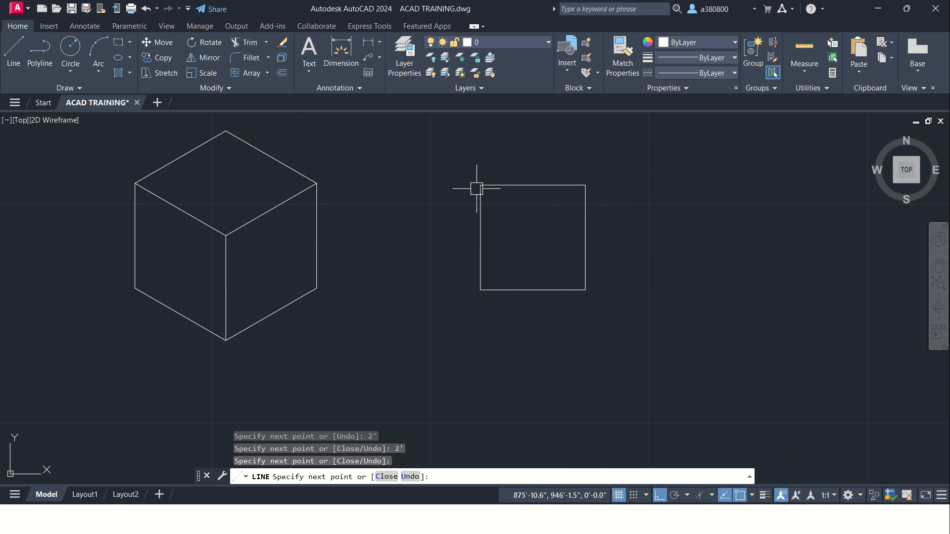
click(477, 188)
key(Escape)
key(Escape)
key(Escape)
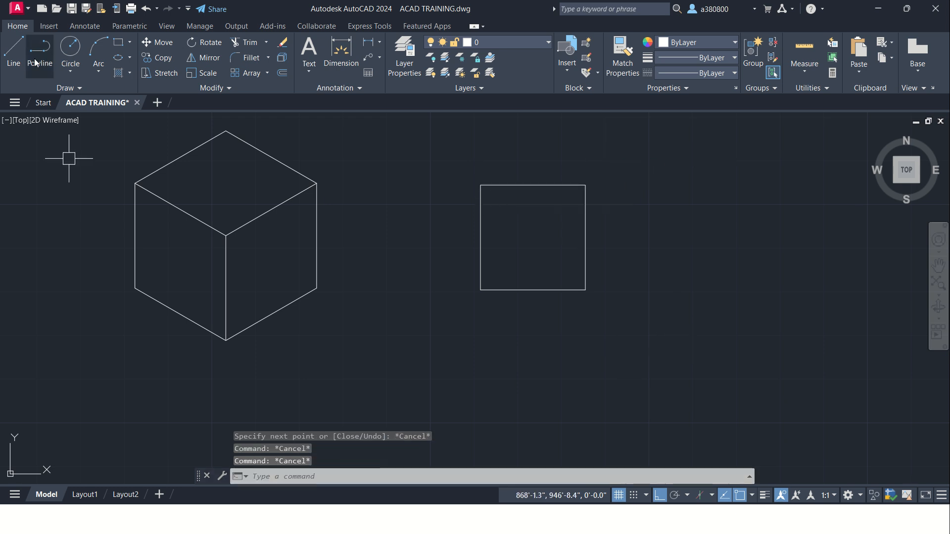
Step: Try a circle of 1' radius at the centre of the square, and undo it
click(70, 48)
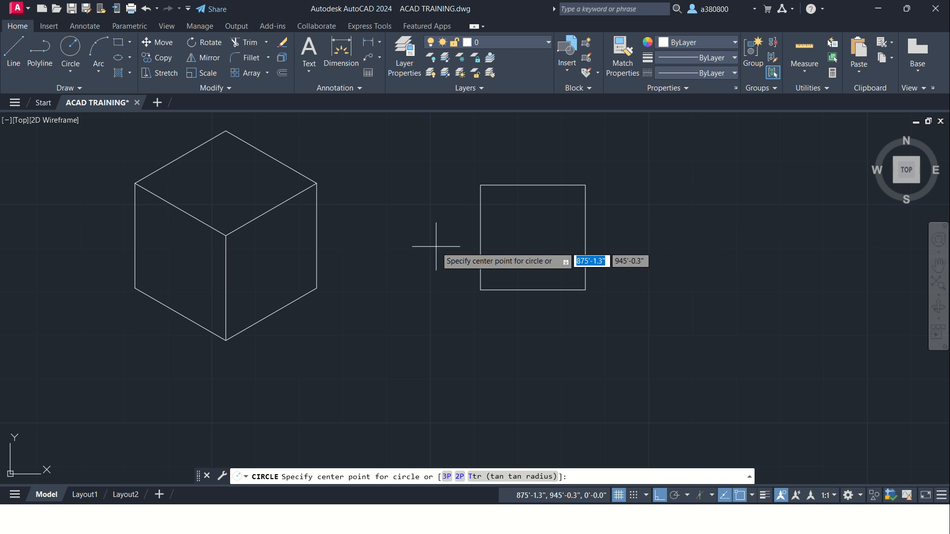
mouse_move(481, 237)
mouse_move(533, 186)
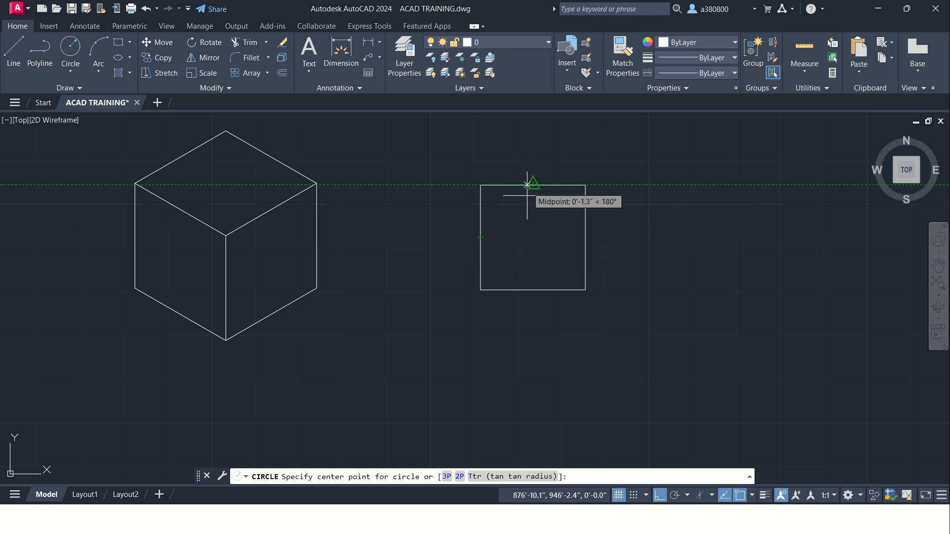
click(533, 237)
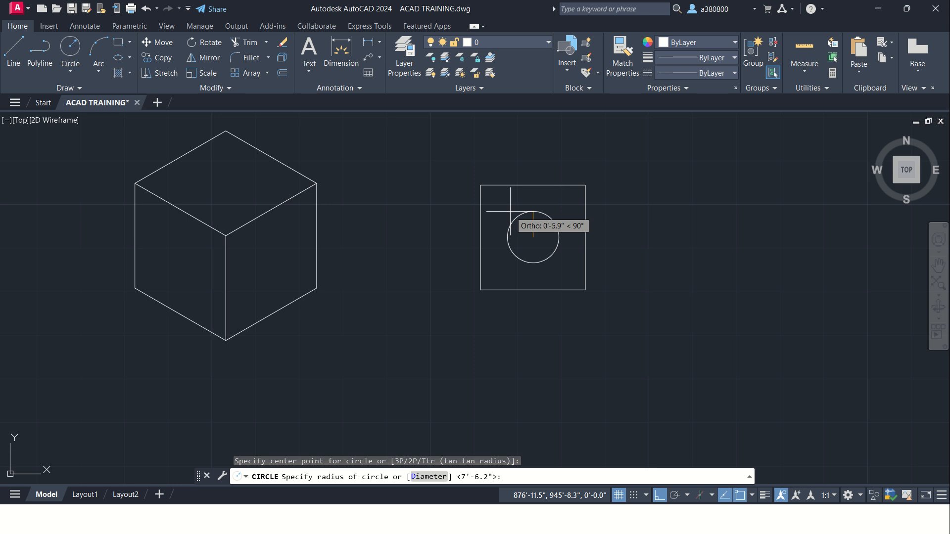
text(1')
key(Return)
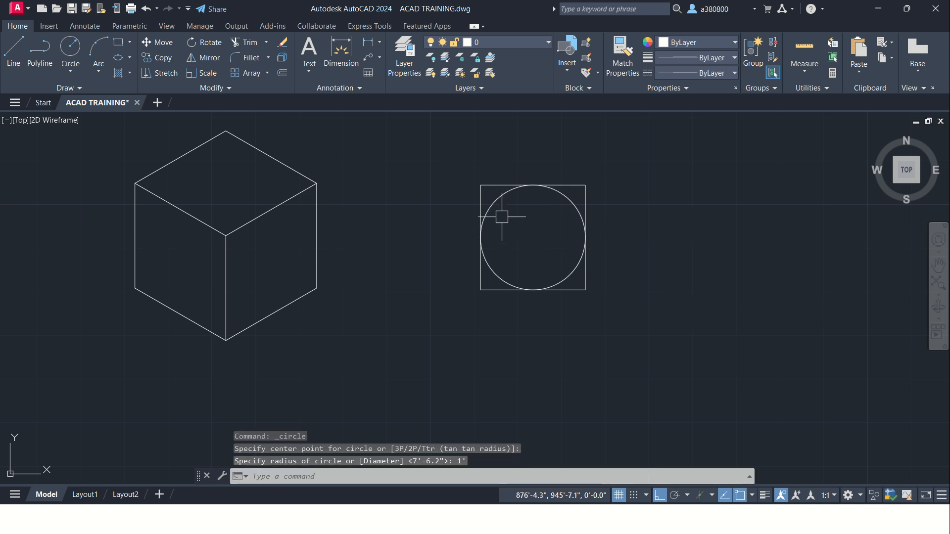
key(ctrl+z)
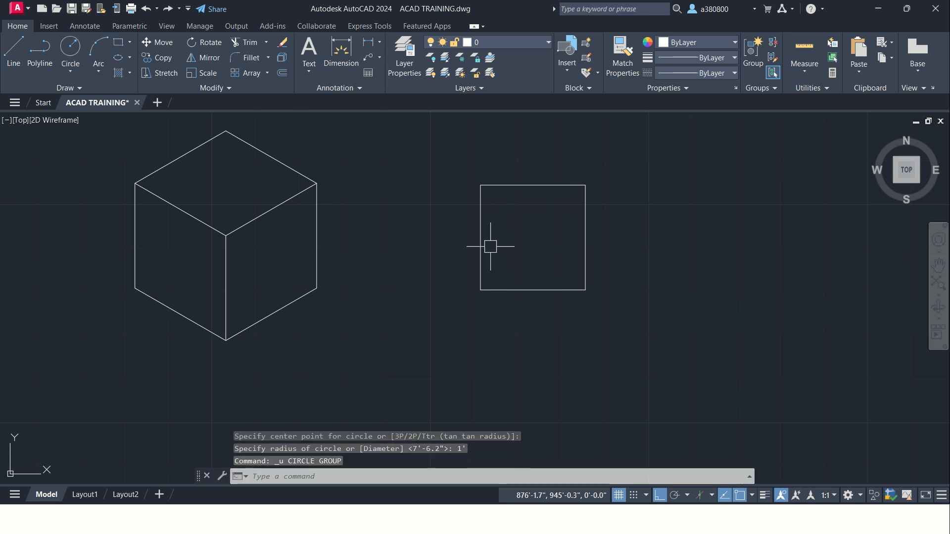
Step: Draw a circle of 6" radius at the centre of the square, located from the midpoints of its sides
click(71, 48)
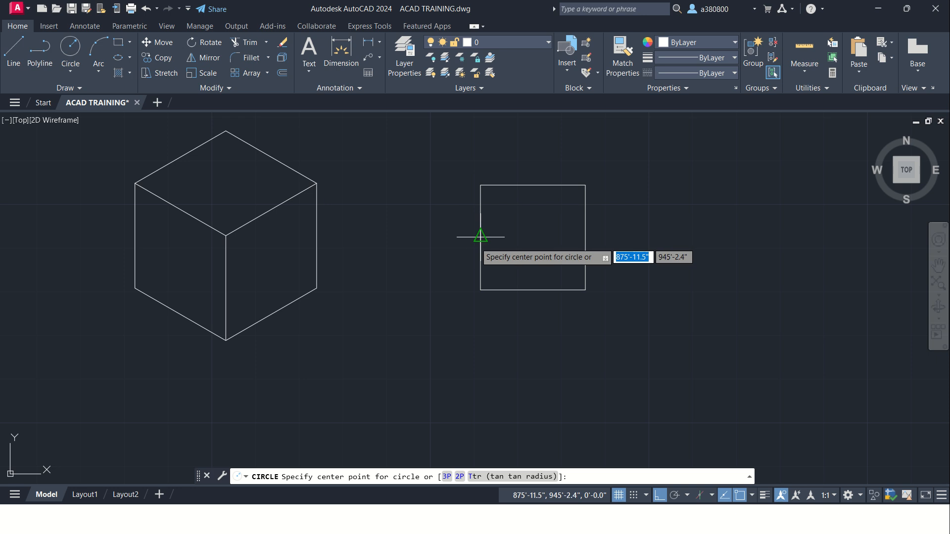
click(533, 237)
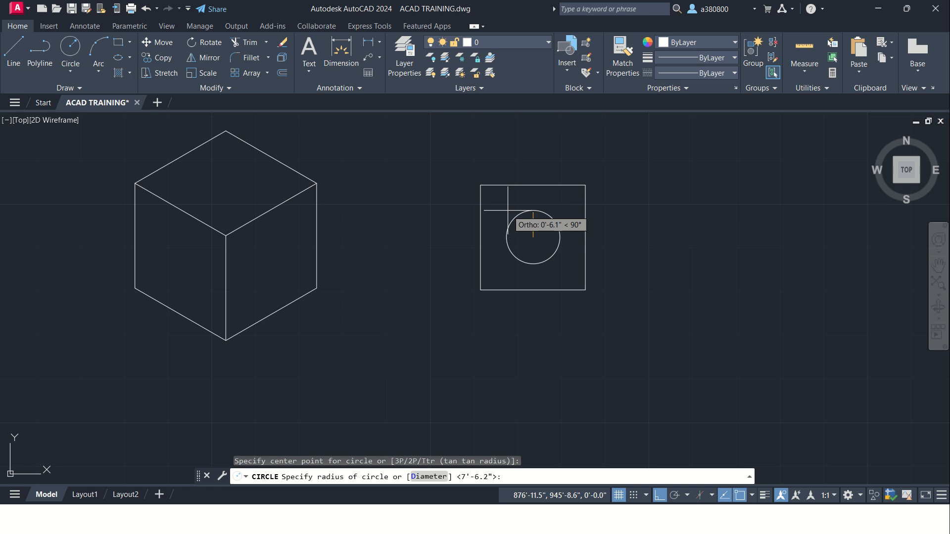
text(0)
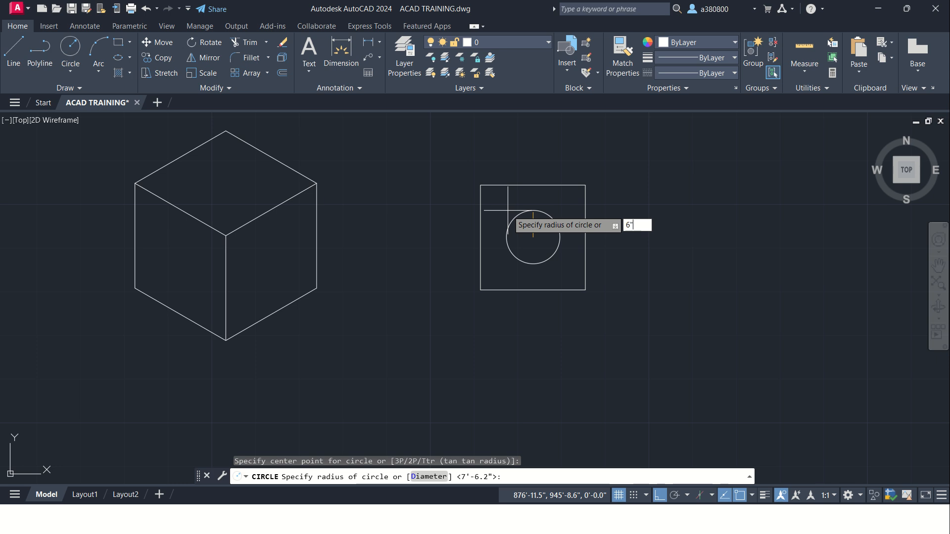
key(Return)
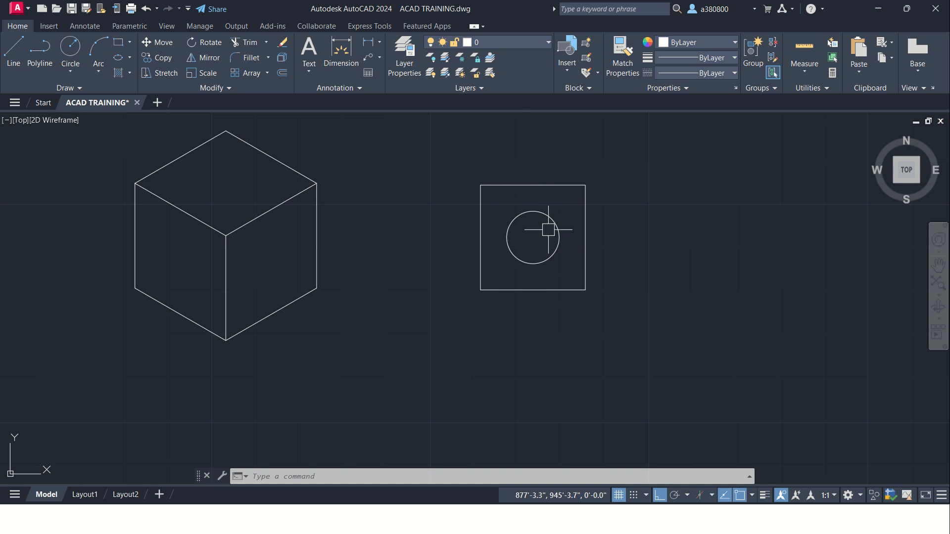
Step: Copy the square's four edges, without the circle, horizontally to the right of the original using its upper right corner as base point
scroll(495, 245, down, 1)
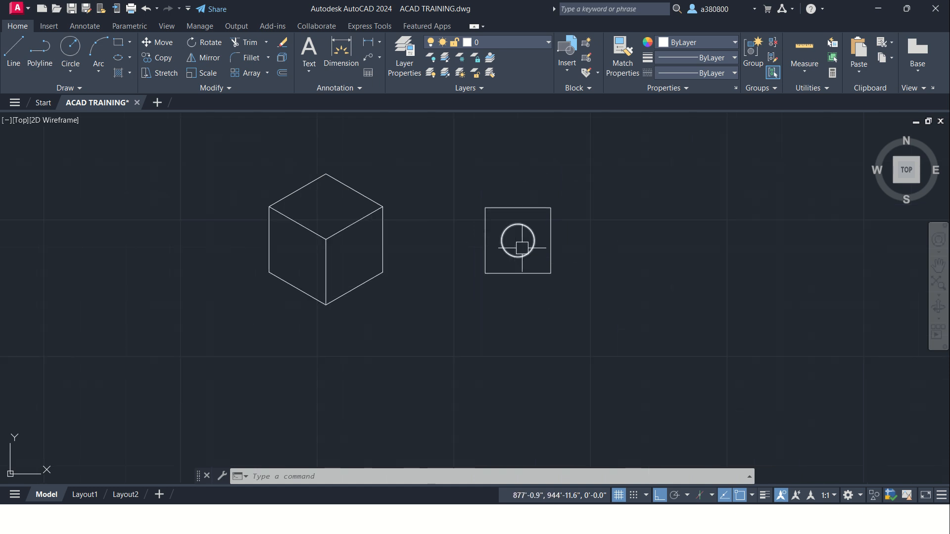
middle_drag(558, 239, 507, 205)
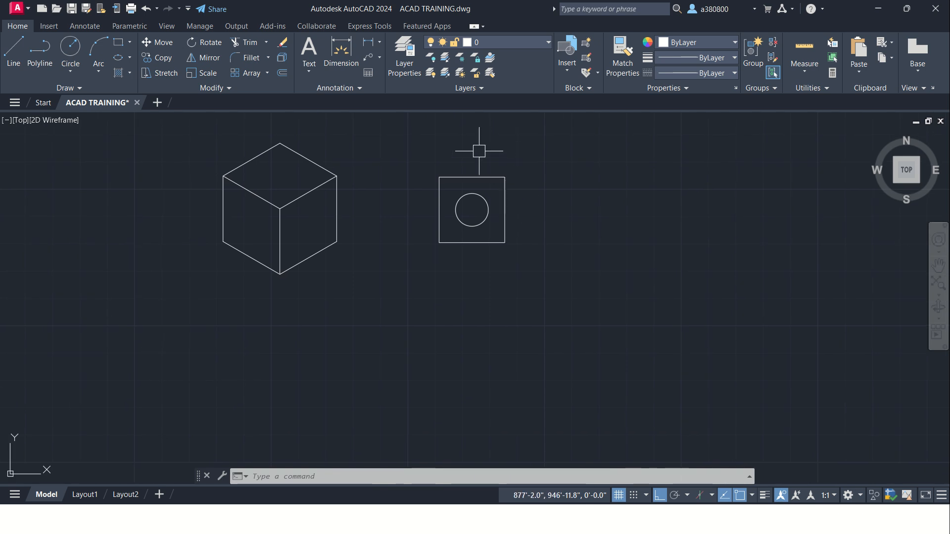
click(528, 191)
click(490, 165)
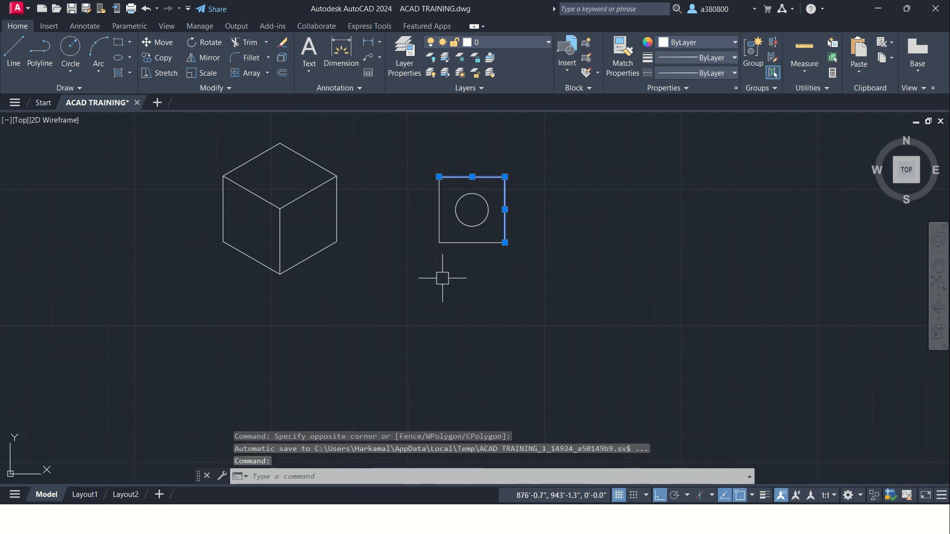
click(460, 266)
click(427, 233)
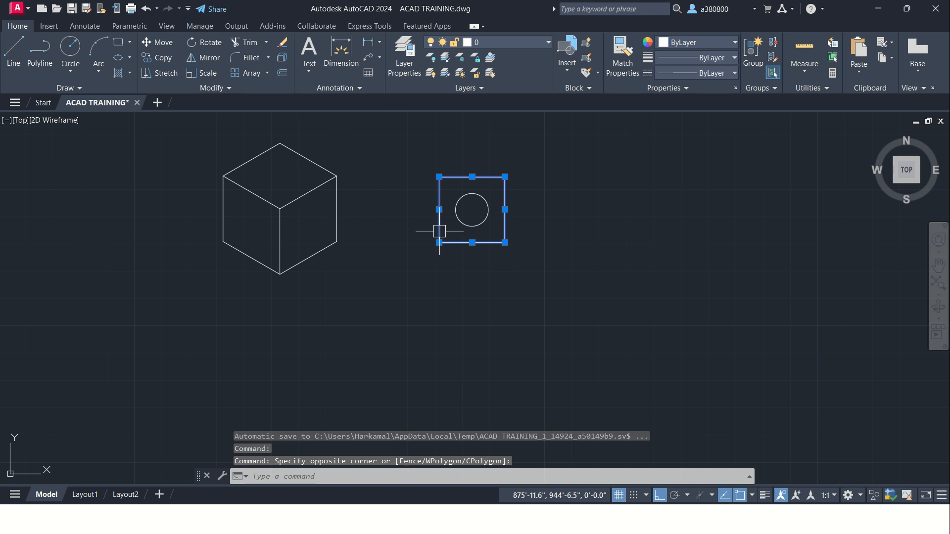
text(co)
key(Return)
click(505, 177)
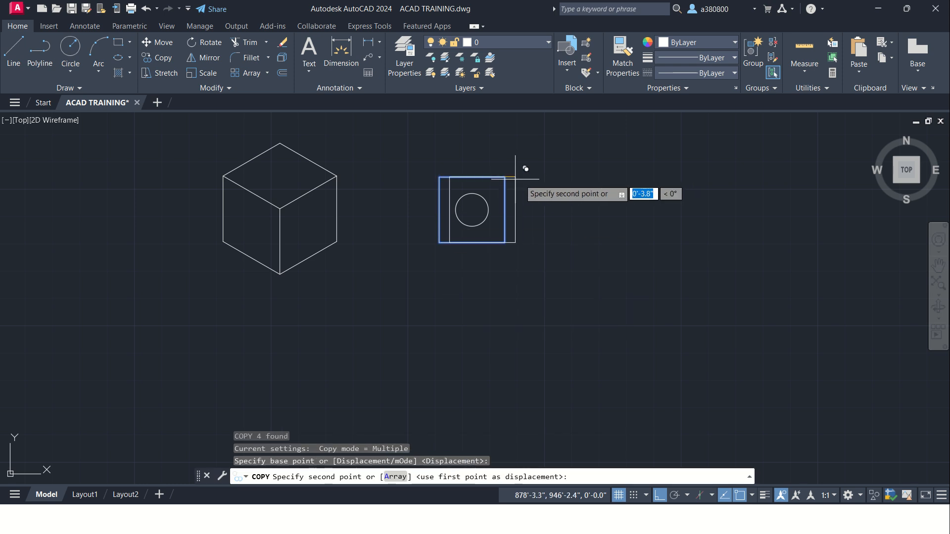
click(616, 177)
key(Escape)
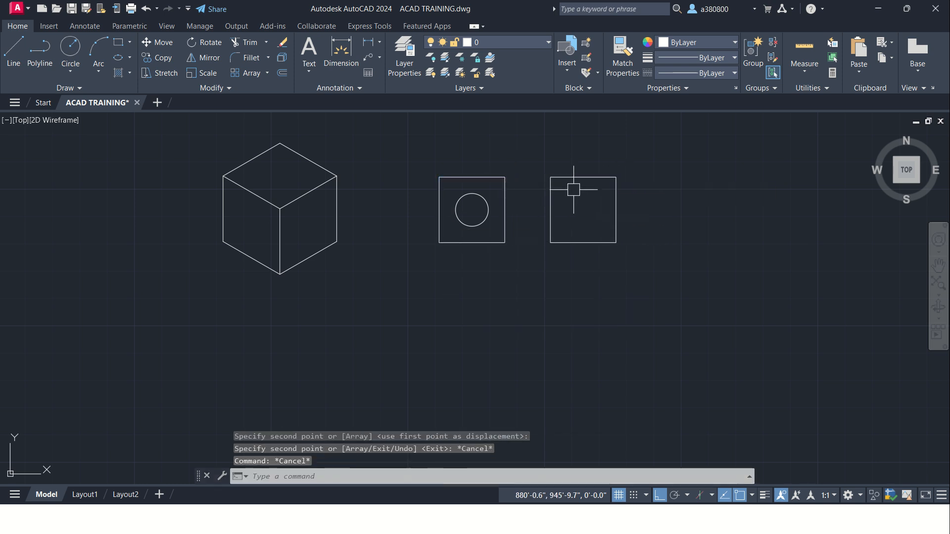
Step: Add the multiline text "FRONT" above the square containing the circle
middle_drag(469, 184, 421, 203)
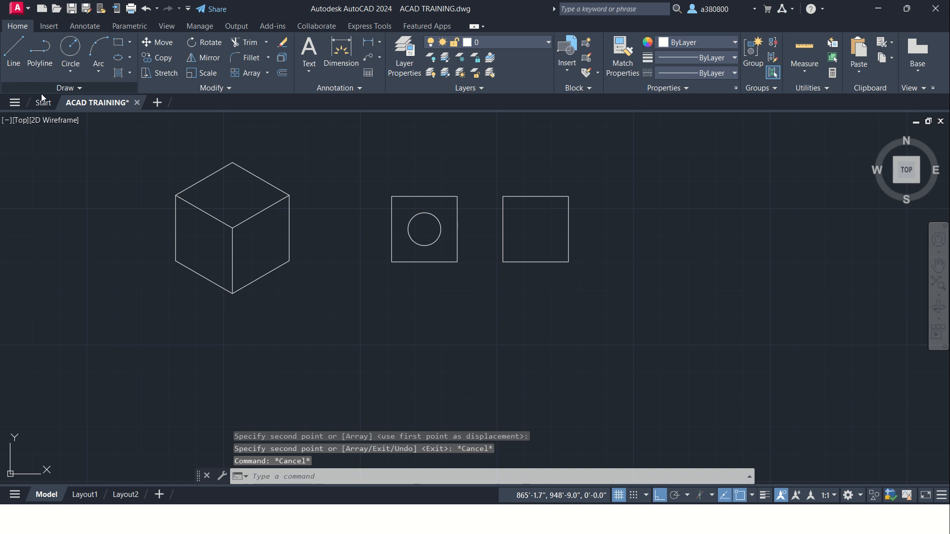
click(309, 52)
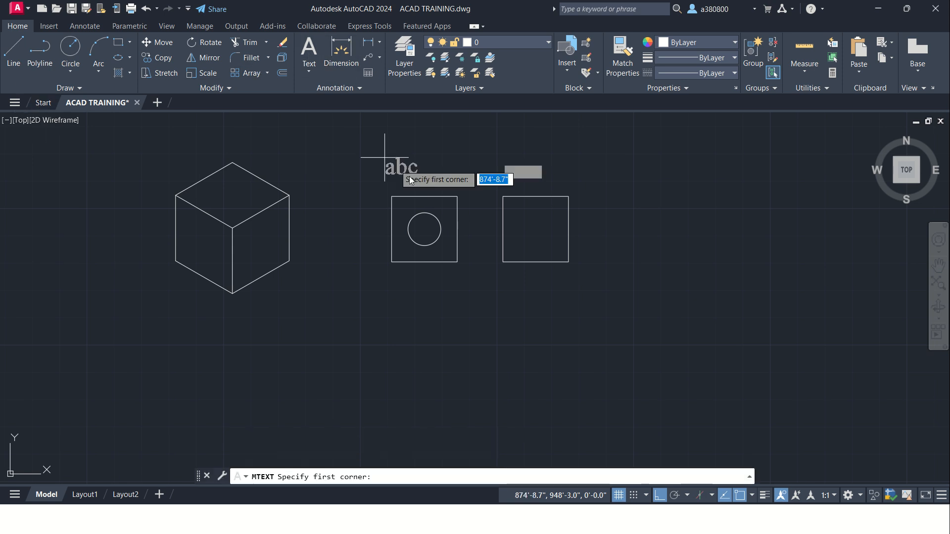
click(389, 156)
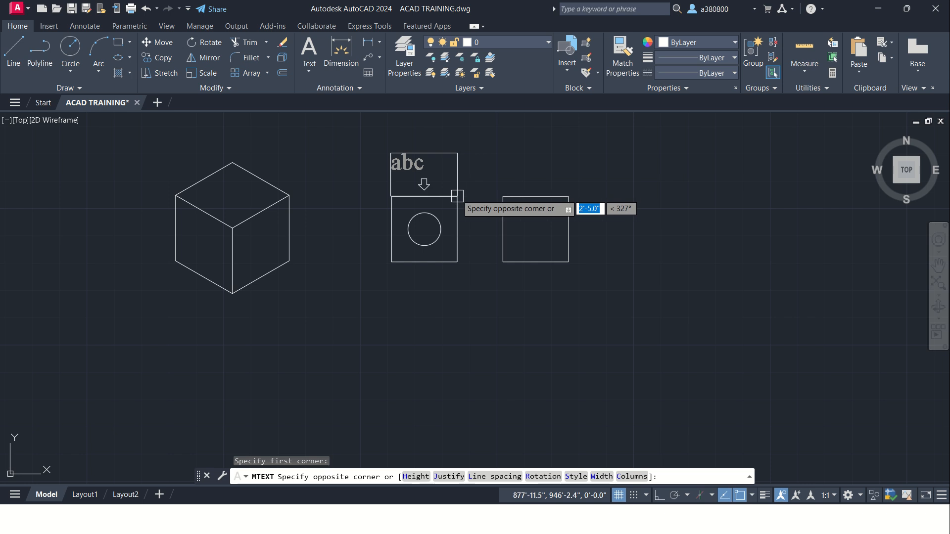
click(489, 181)
text(FRONT)
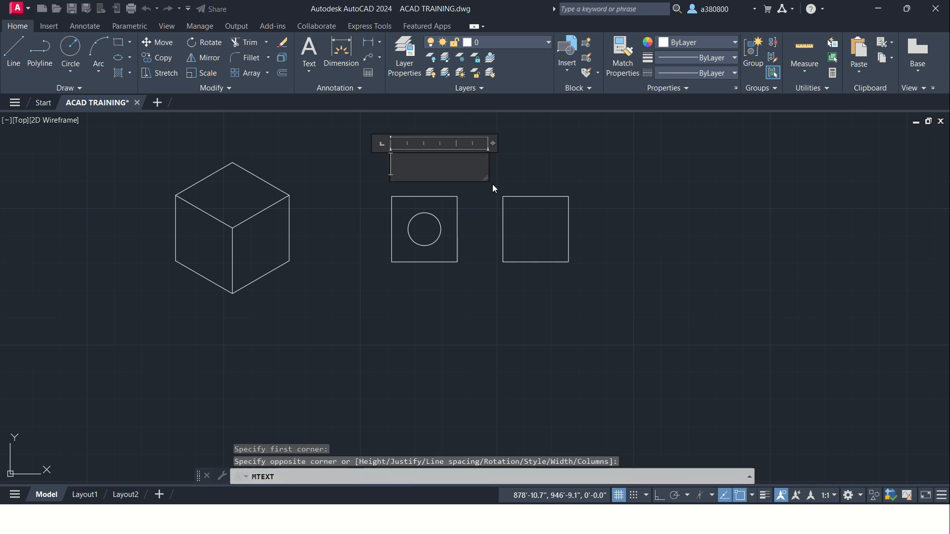
Step: Set the height of the FRONT text to 3" and finish the text
key(ctrl+a)
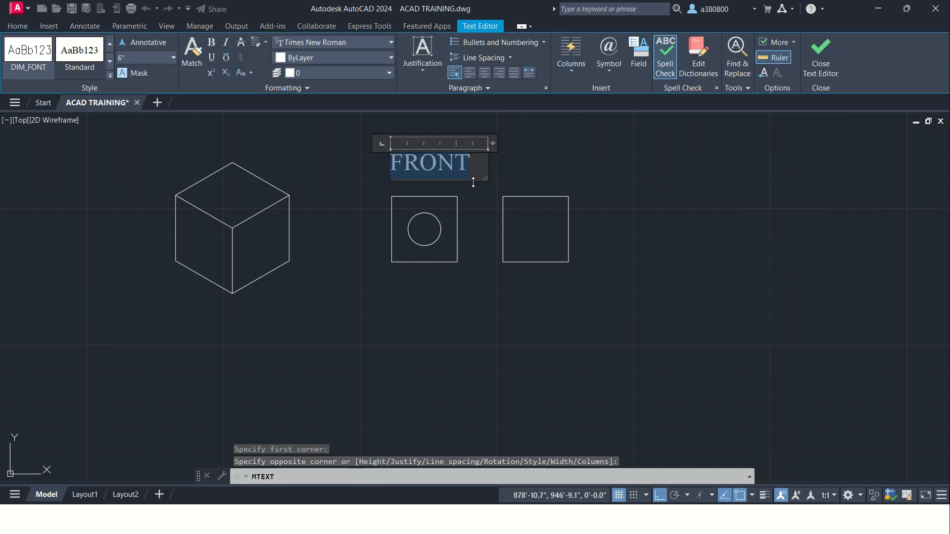
text(3')
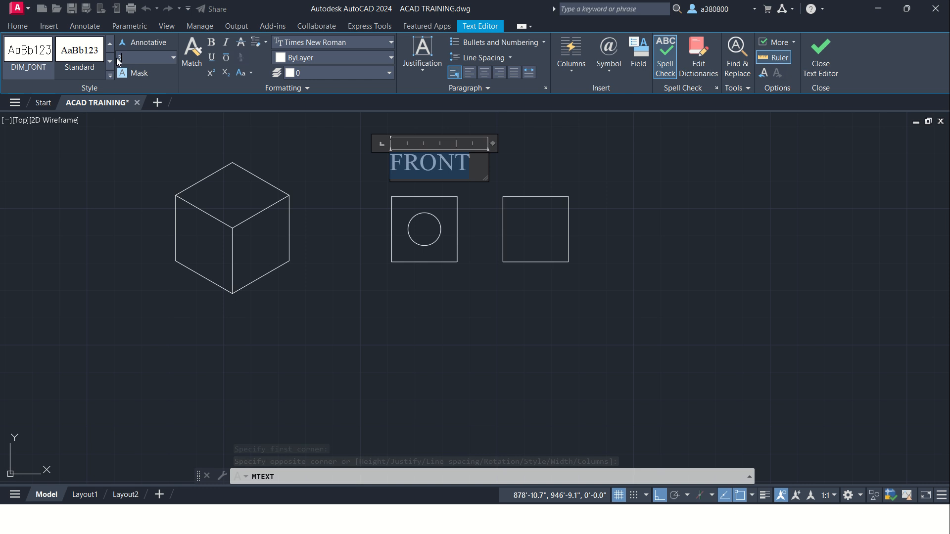
key(Return)
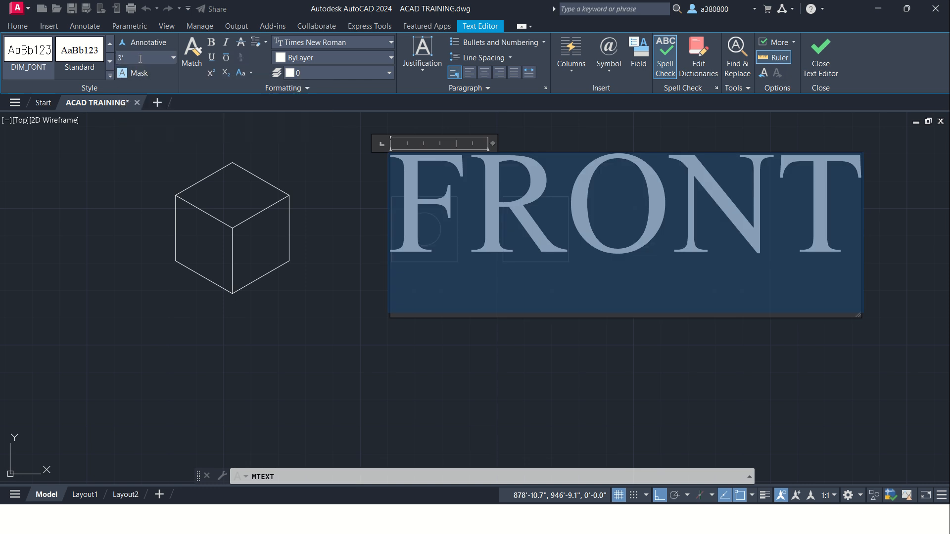
double_click(140, 59)
text(3")
key(Return)
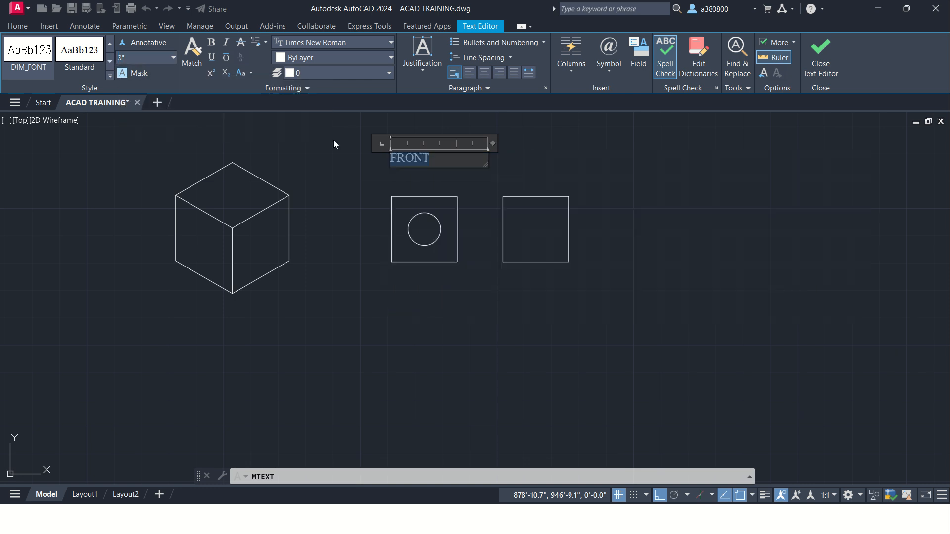
click(539, 181)
Step: Add the multiline text "SIDE VIEW" above the empty square
key(Return)
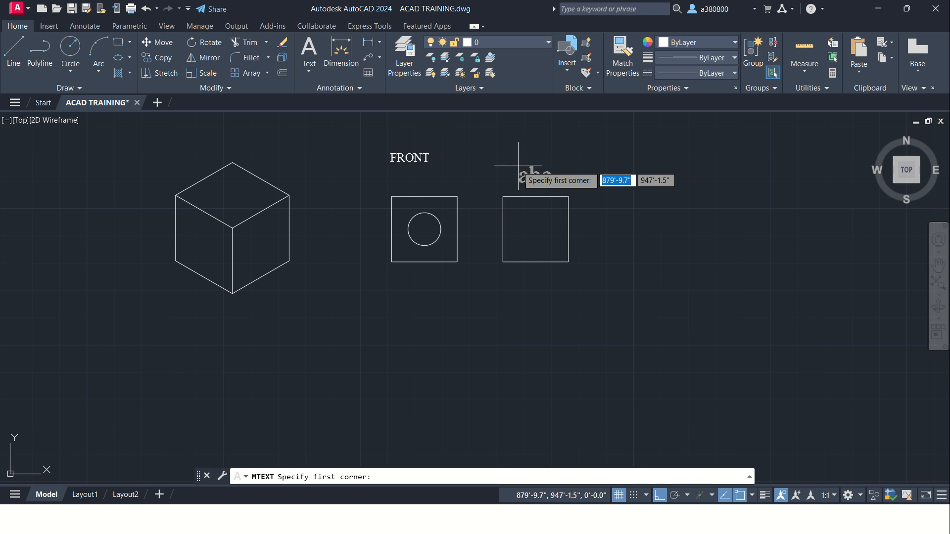
click(501, 147)
click(593, 176)
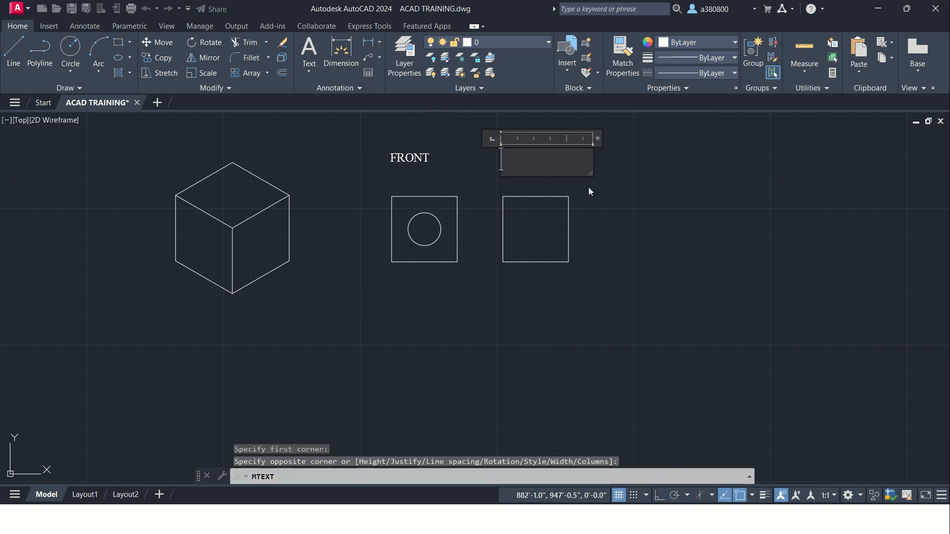
text(SIDE )
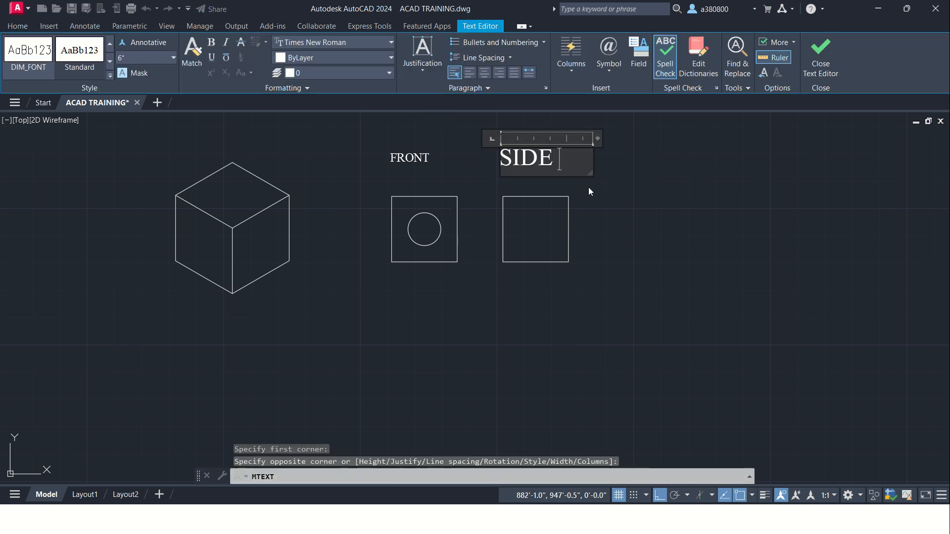
text(VIEW)
Step: Set the height of the SIDE VIEW text to 3" and finish the text
key(ctrl+a)
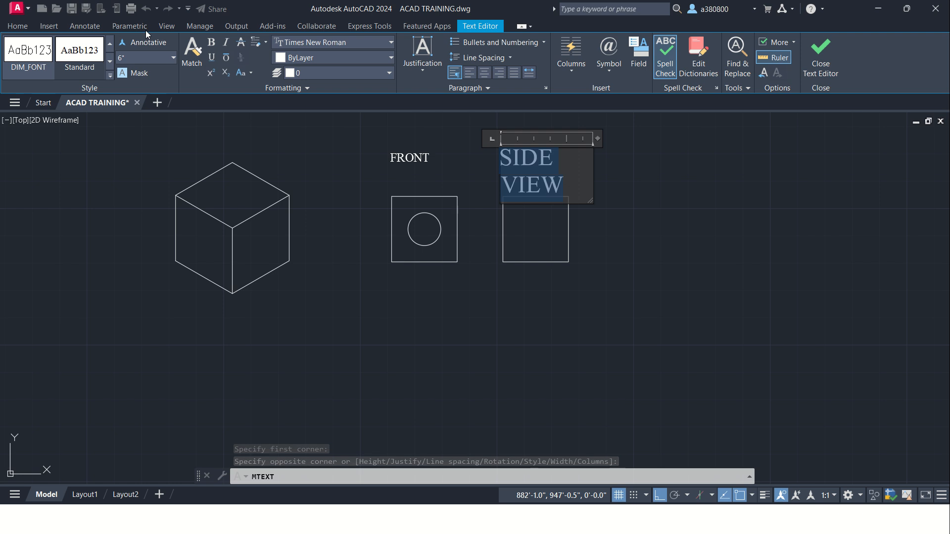
click(173, 57)
click(137, 82)
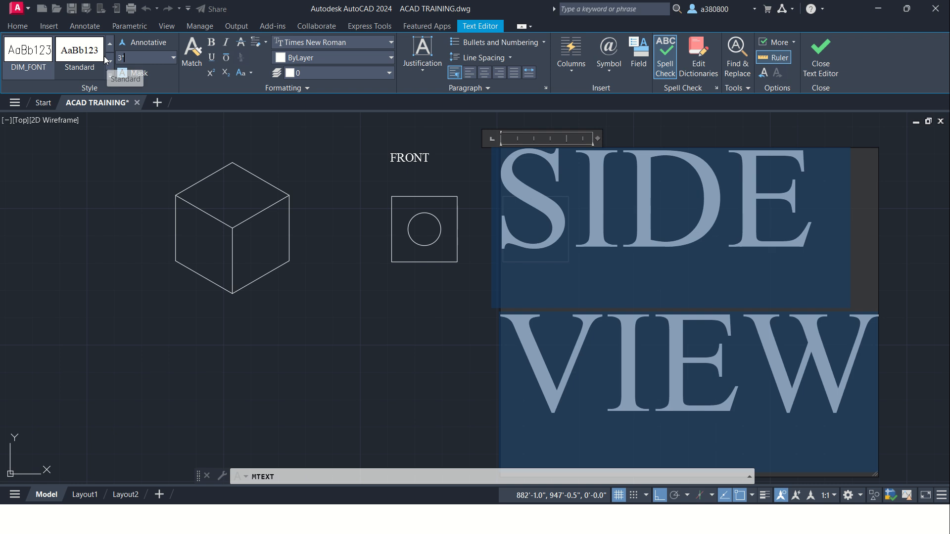
click(575, 222)
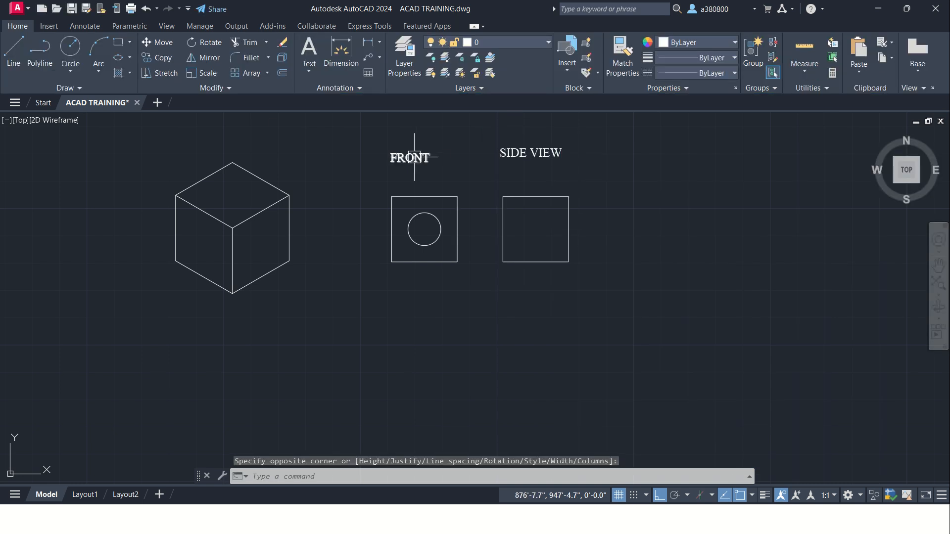
Step: Add a linear dimension for the bottom edge of the front view square, placed below it
scroll(416, 159, up, 2)
scroll(552, 269, down, 2)
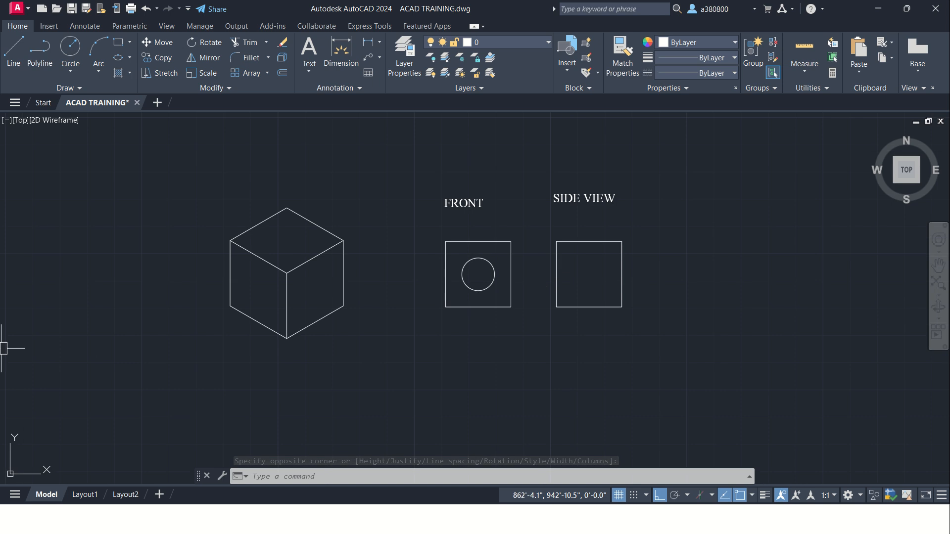
middle_drag(197, 354, 197, 329)
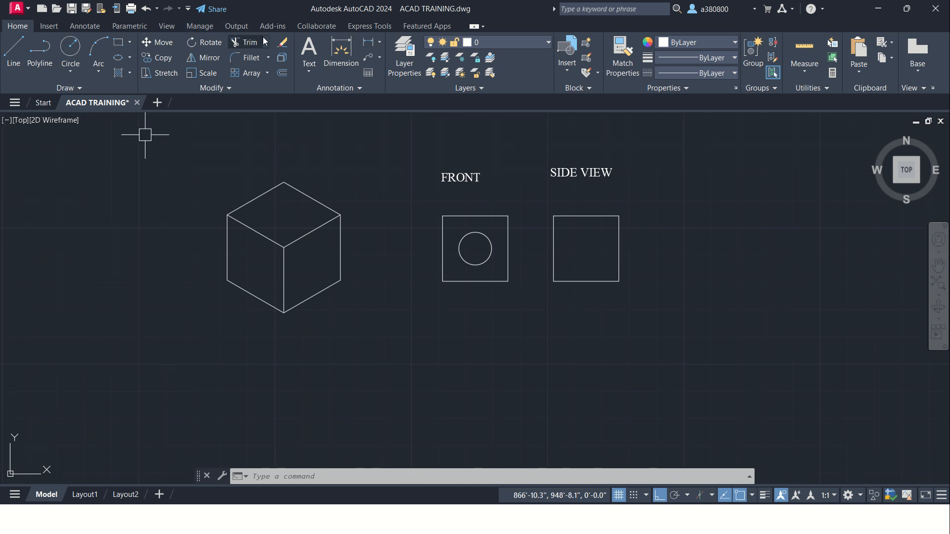
click(368, 42)
click(443, 282)
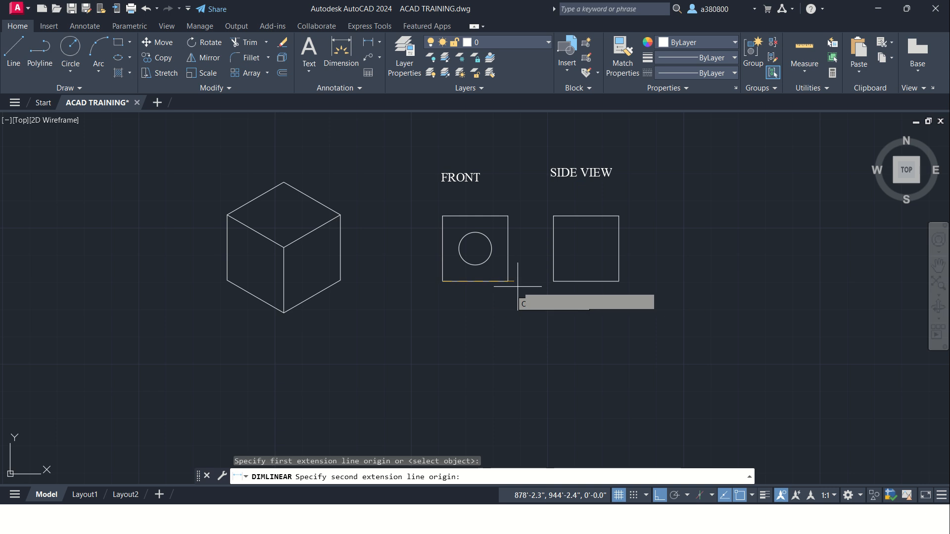
click(508, 282)
click(500, 319)
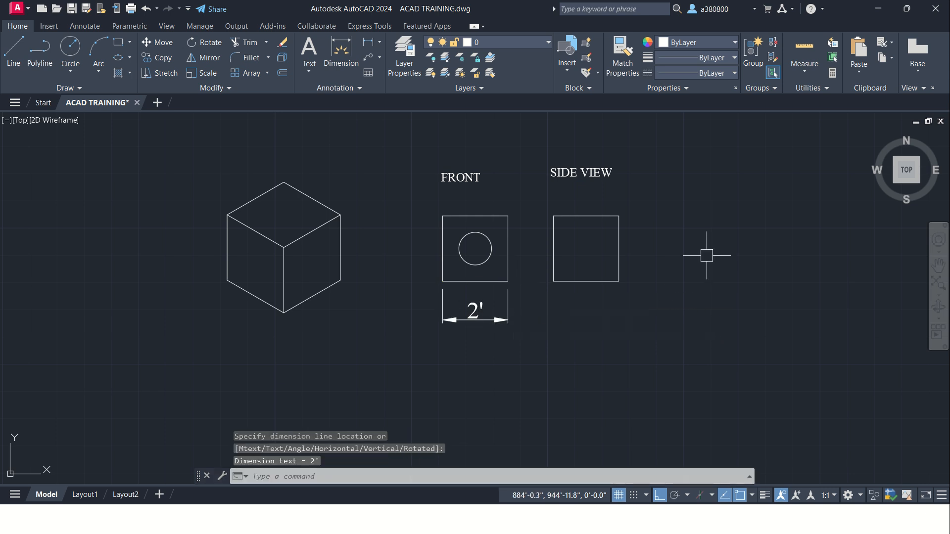
Step: Add a vertical linear dimension for the right edge of the side view square, placed to its right
right_click(708, 311)
click(715, 321)
click(619, 281)
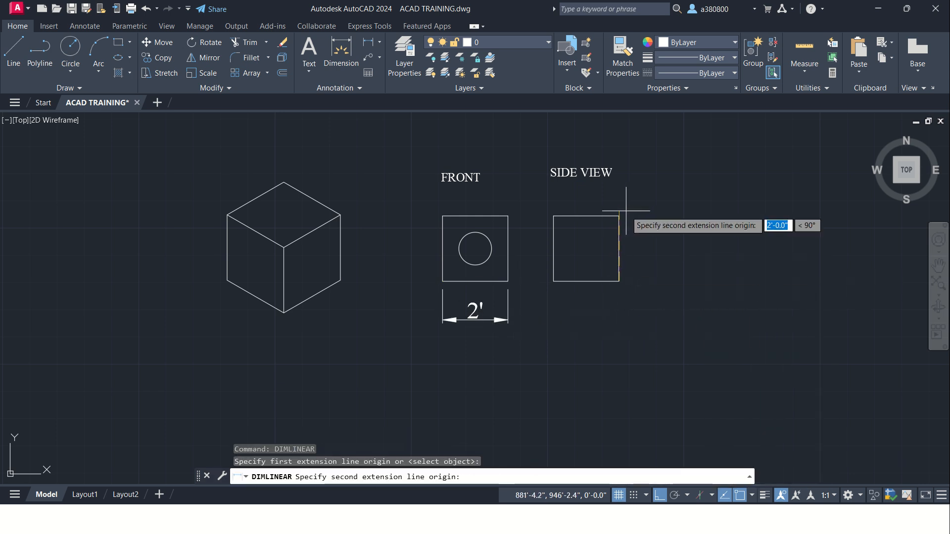
click(619, 216)
click(671, 243)
Step: Add a linear dimension for the bottom edge of the side view square, placed below it
right_click(744, 209)
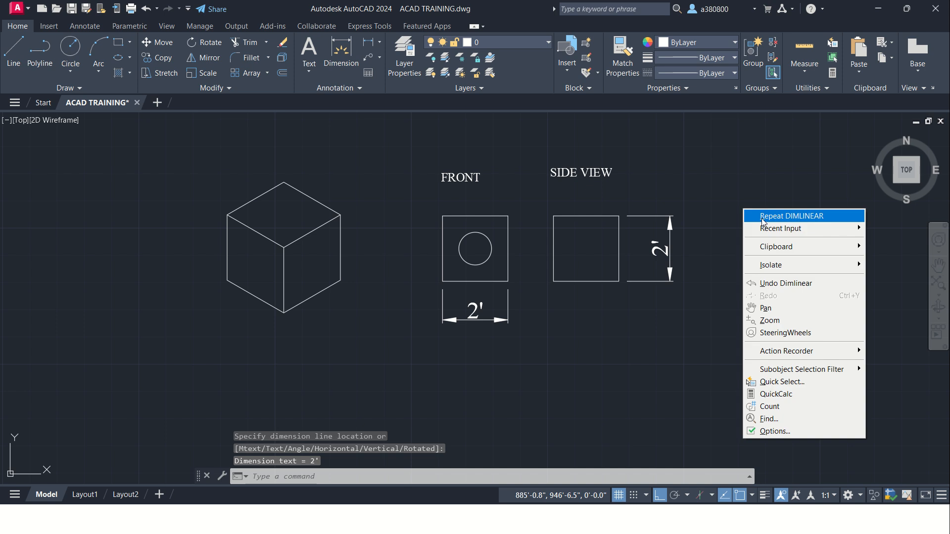
click(765, 218)
click(553, 281)
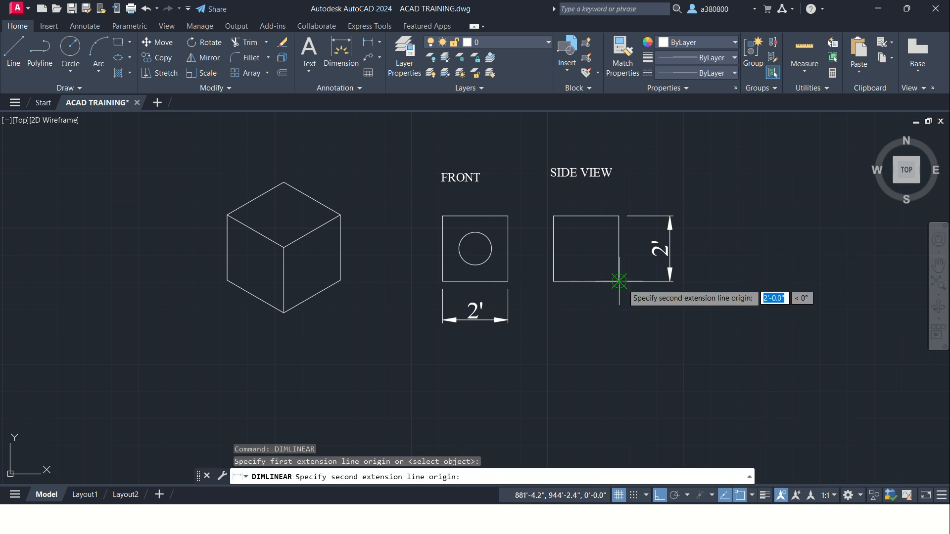
click(619, 281)
click(606, 312)
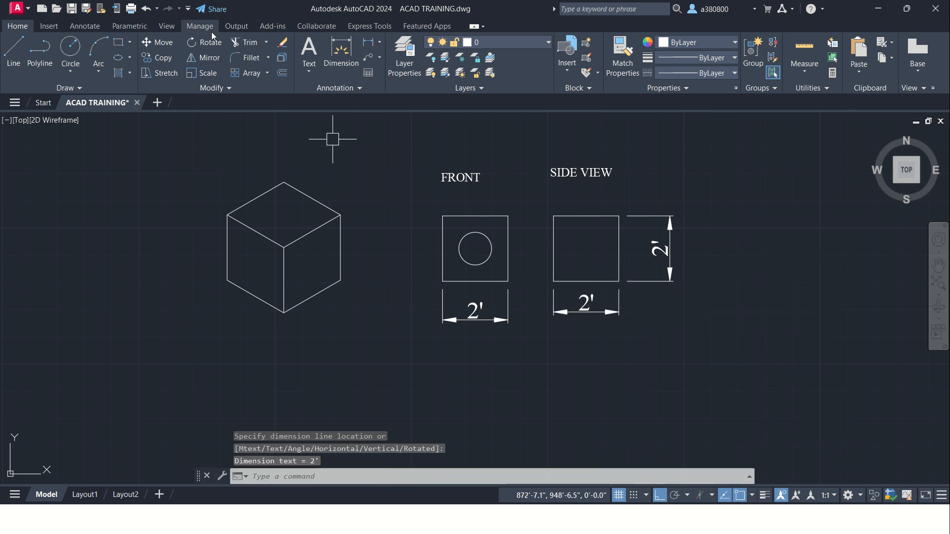
Step: Show the menu bar and add a diameter dimension to the circle, with its text up and right of the front view square
click(188, 9)
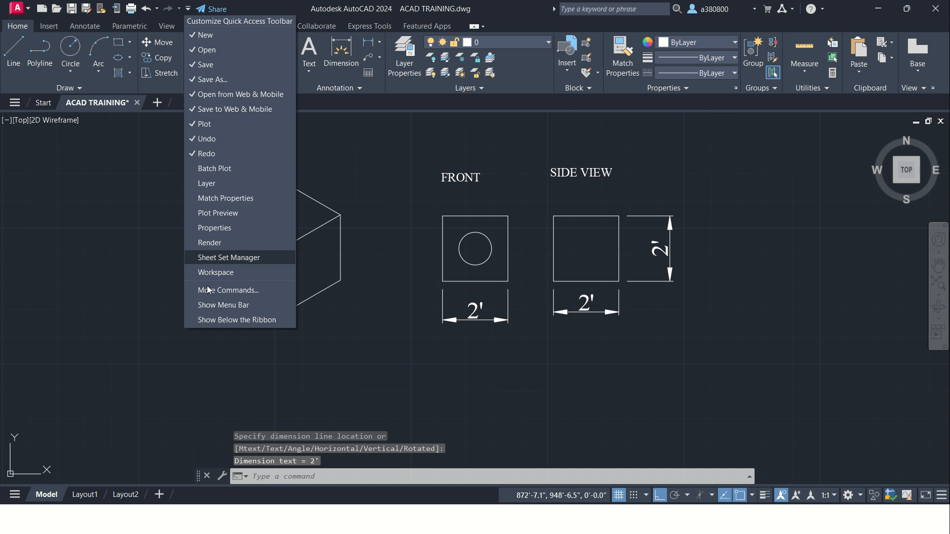
click(211, 305)
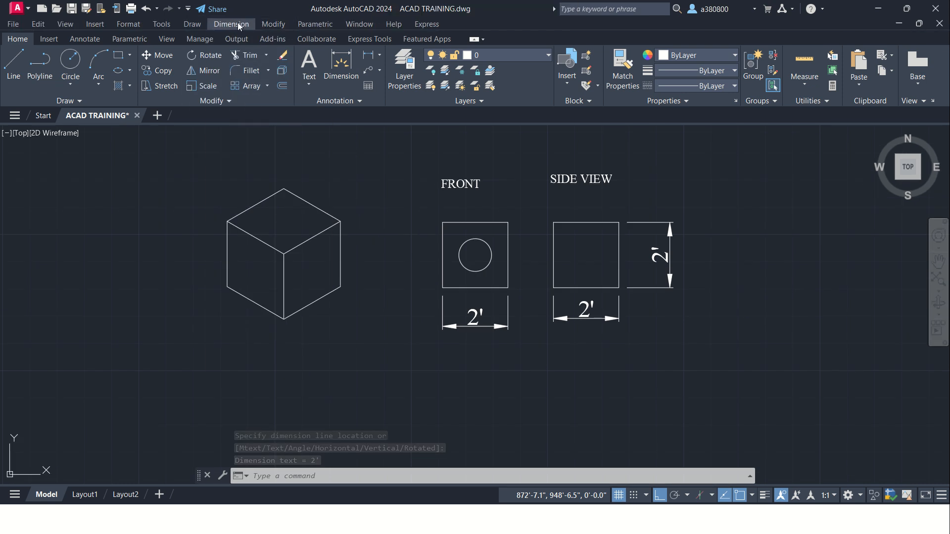
click(231, 24)
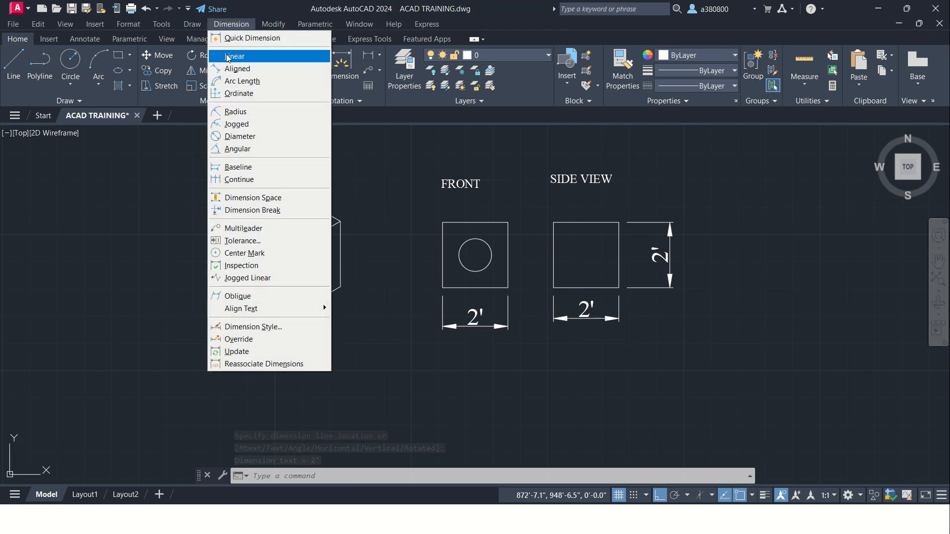
click(235, 137)
click(490, 262)
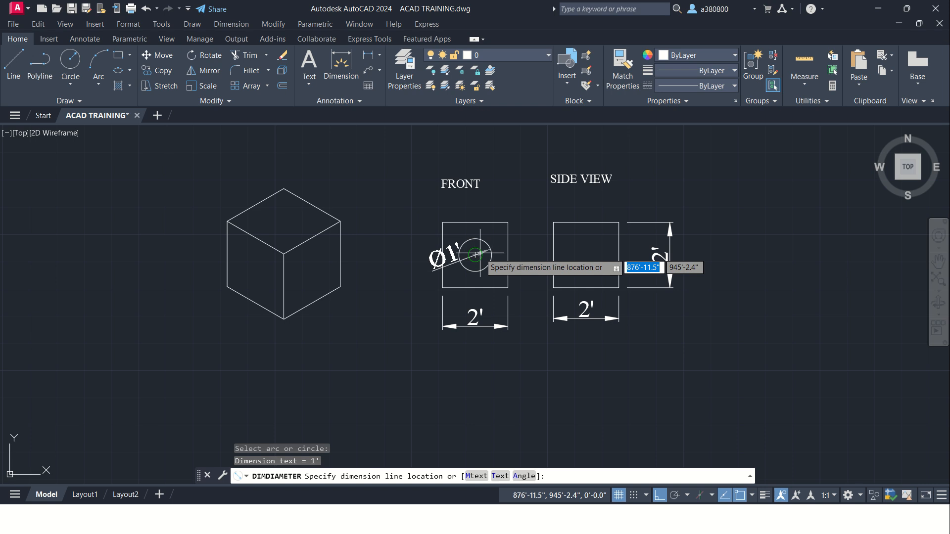
click(519, 181)
key(Escape)
key(Escape)
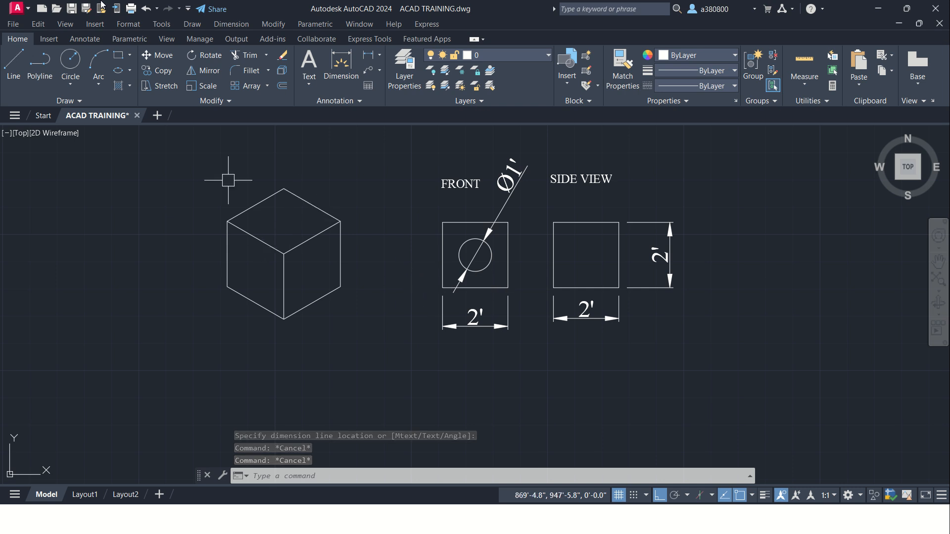
Step: Add an aligned dimension along the upper left edge of the isometric cube's top face, placed outside the cube
scroll(248, 237, up, 3)
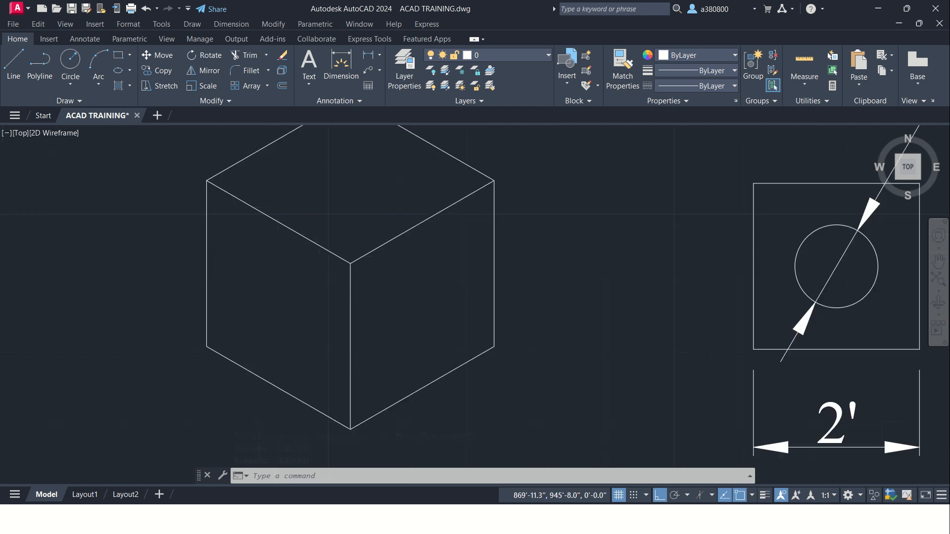
scroll(259, 202, down, 1)
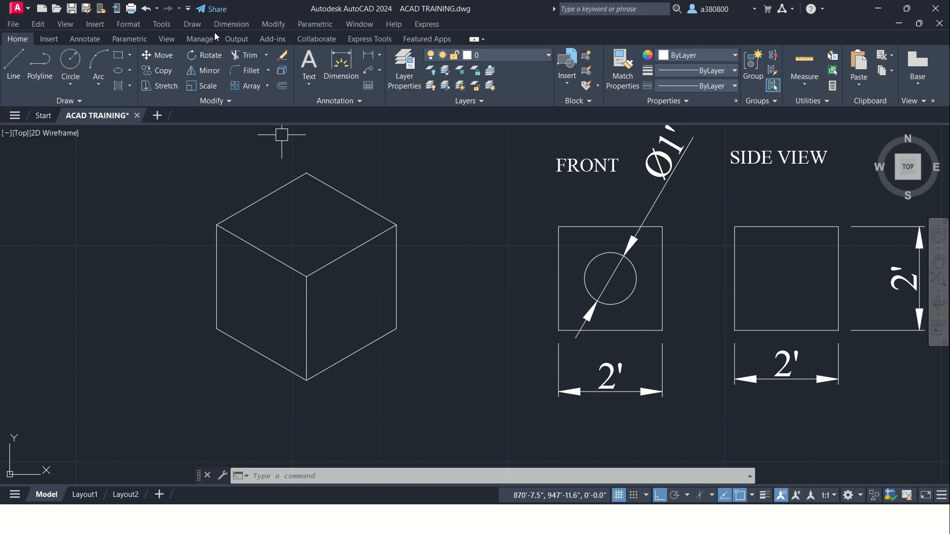
click(231, 23)
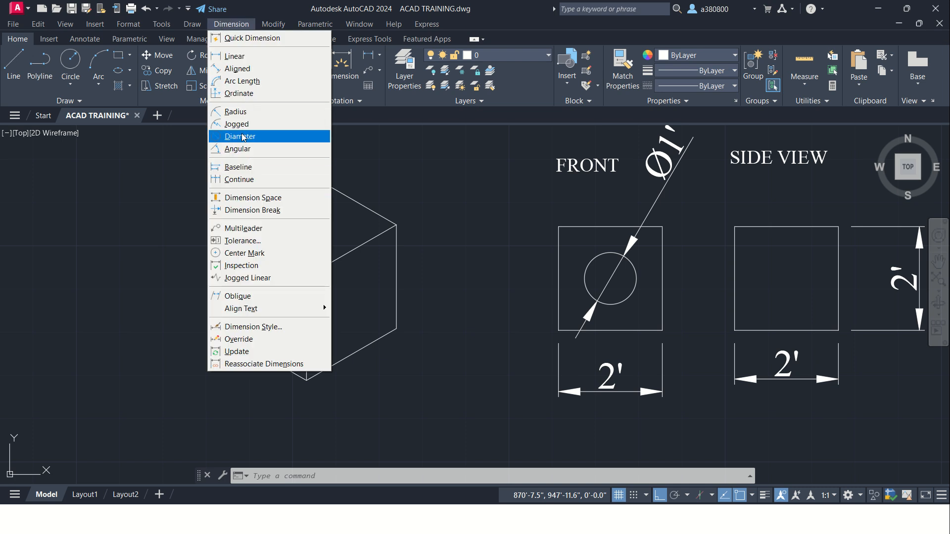
click(238, 69)
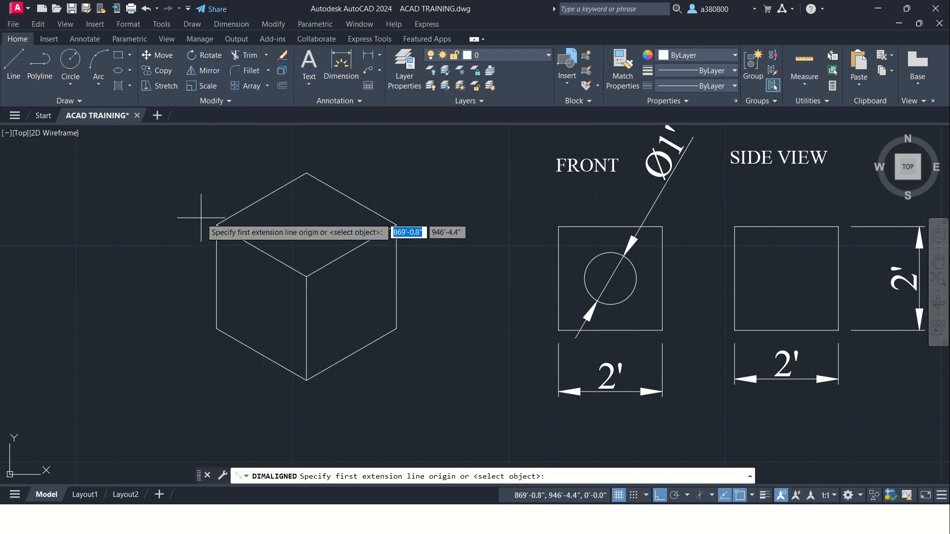
click(216, 225)
click(306, 173)
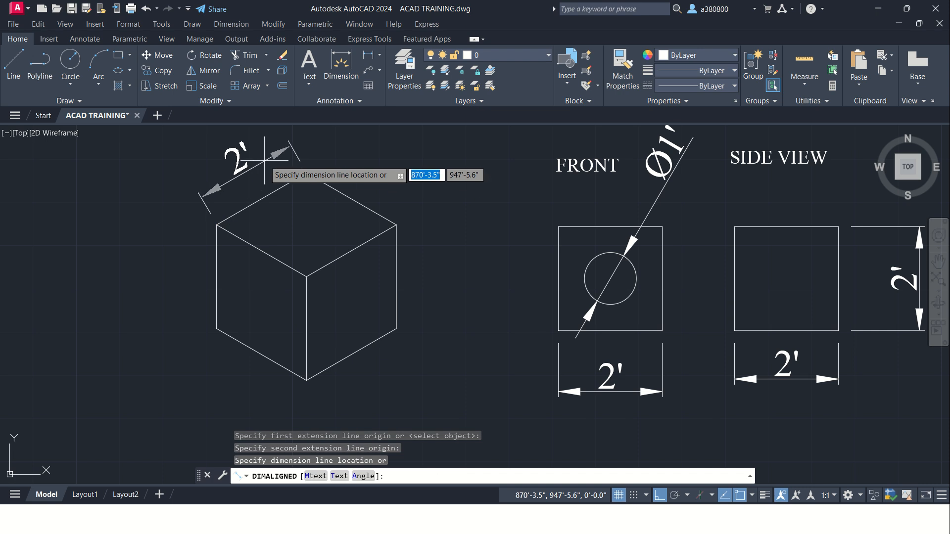
click(264, 161)
Step: Add an aligned dimension for the cube's right vertical edge, placed to the right of the cube
right_click(388, 152)
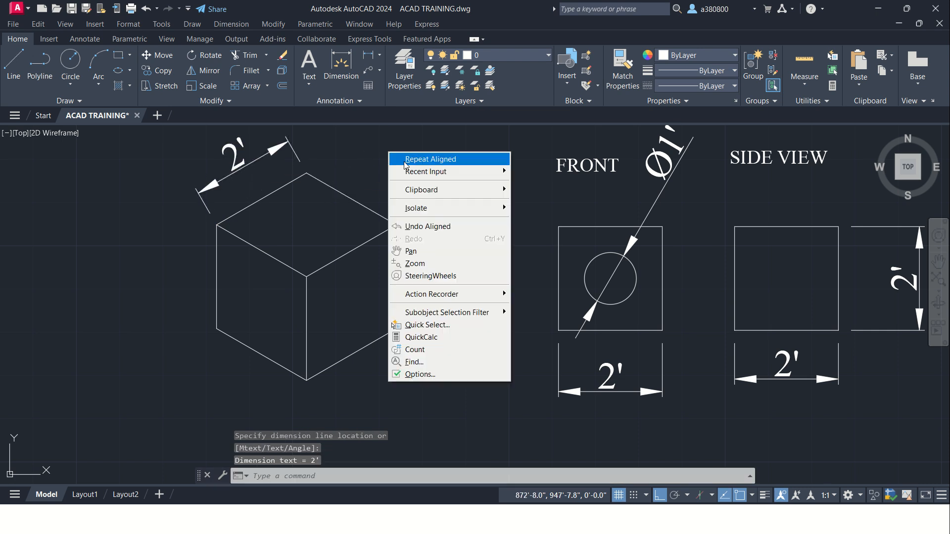
click(429, 159)
click(396, 225)
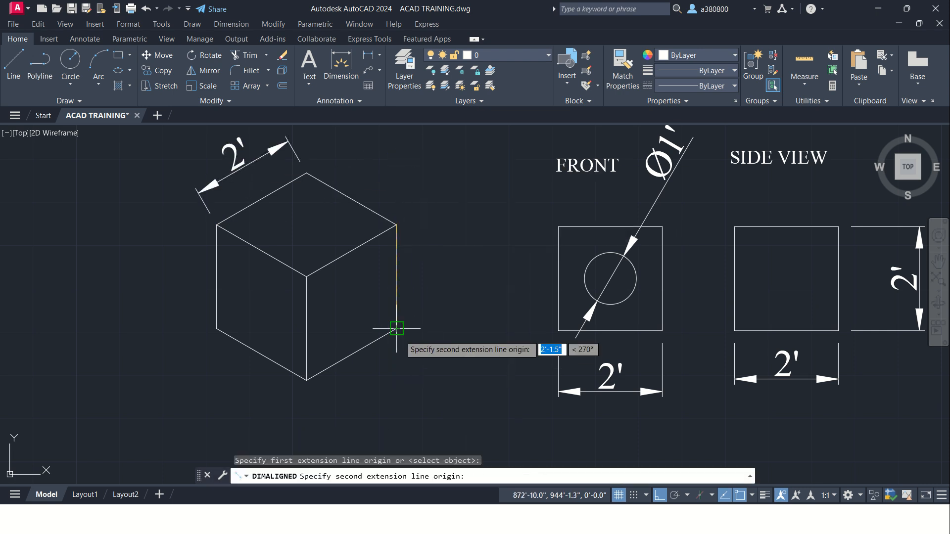
click(397, 328)
click(468, 317)
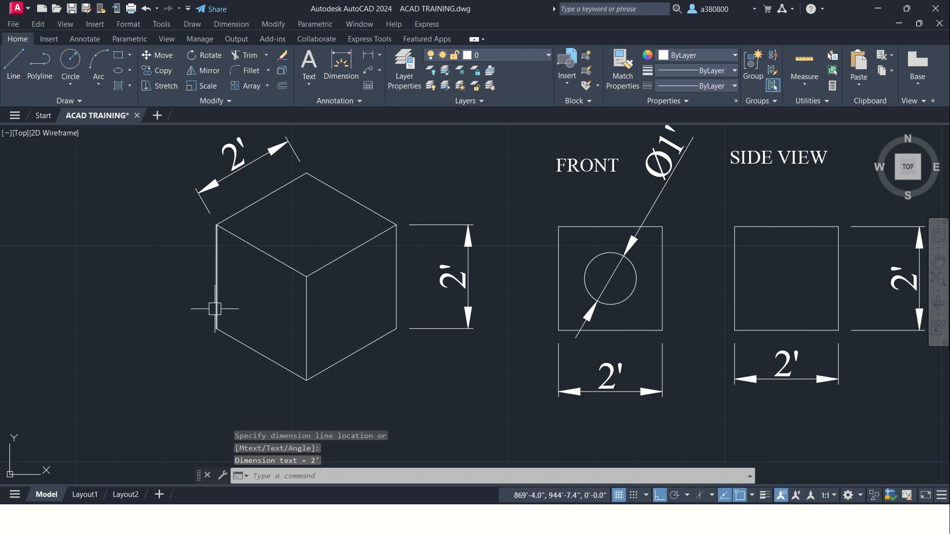
Step: Draw an ordinary trial circle on the cube's left face, then delete it
middle_drag(255, 272, 261, 266)
click(70, 60)
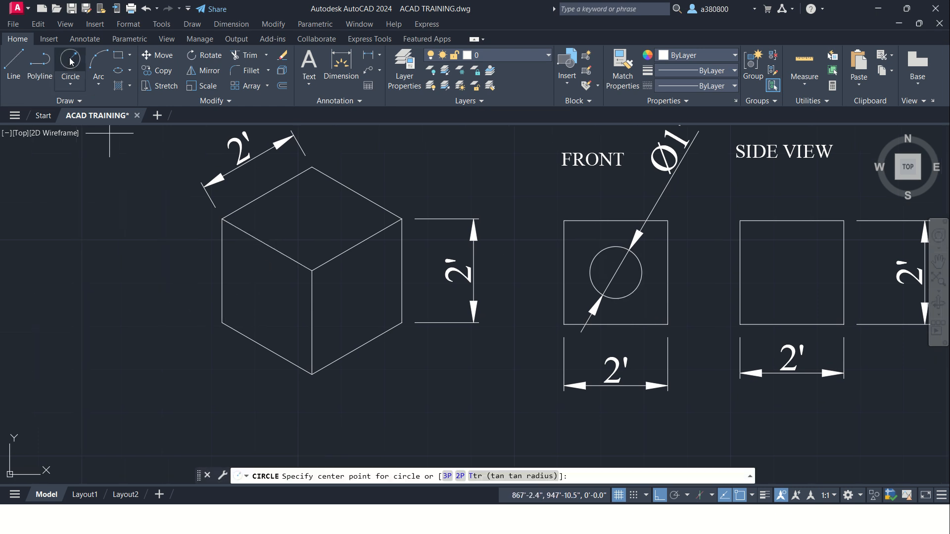
click(77, 74)
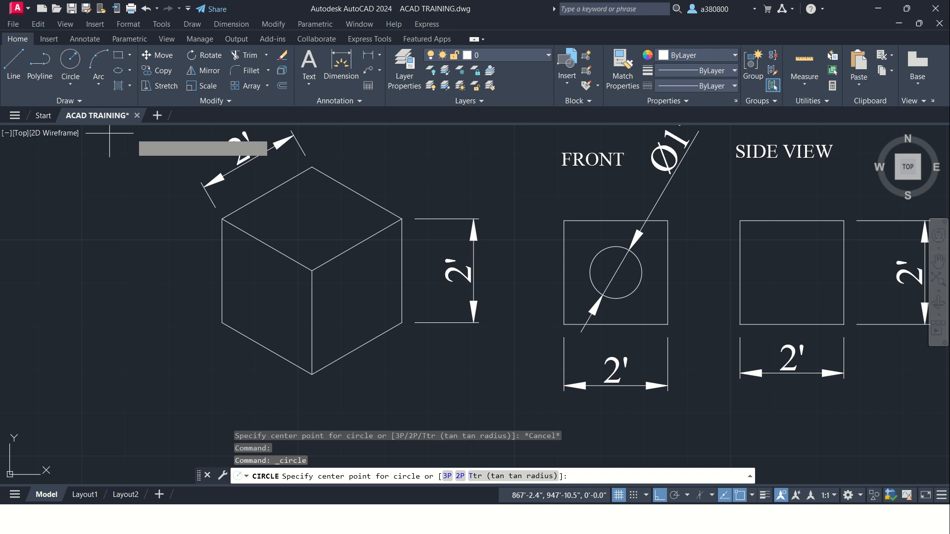
click(263, 295)
click(254, 267)
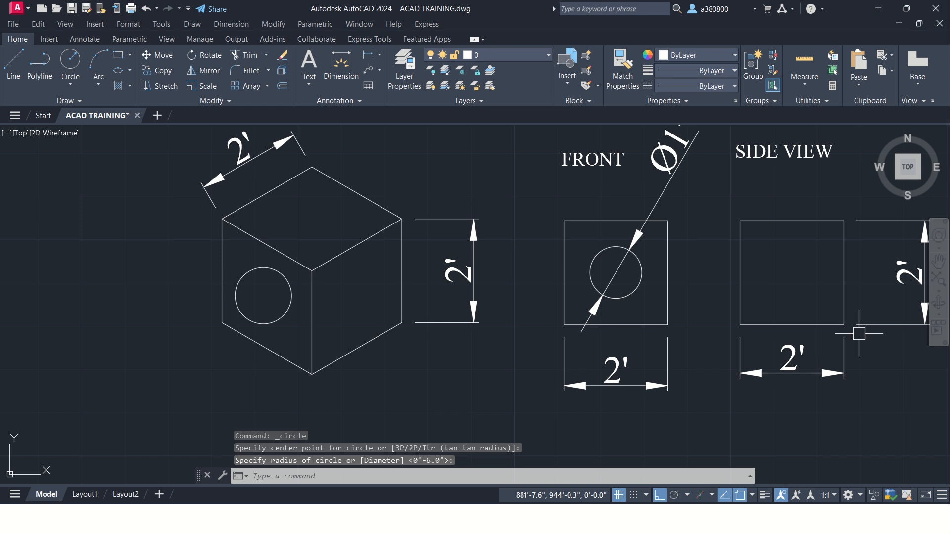
click(277, 270)
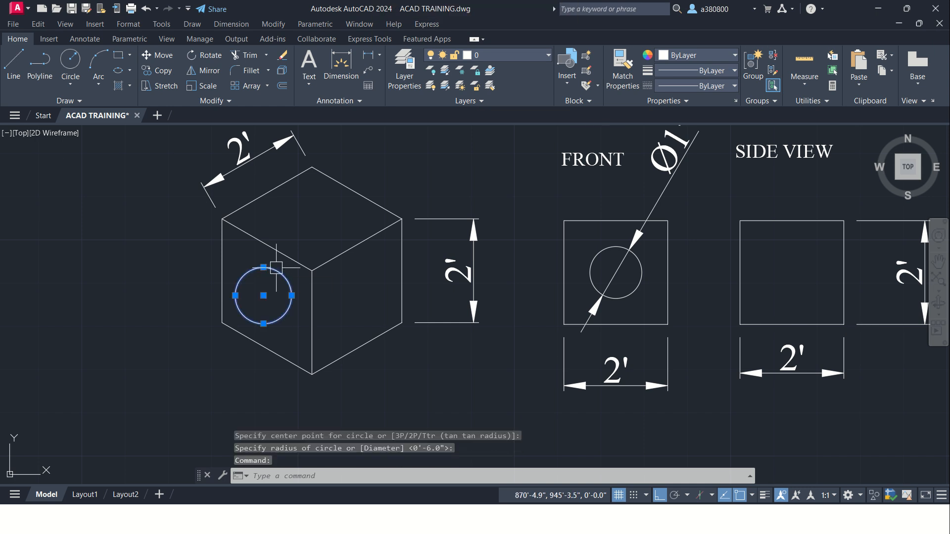
key(Delete)
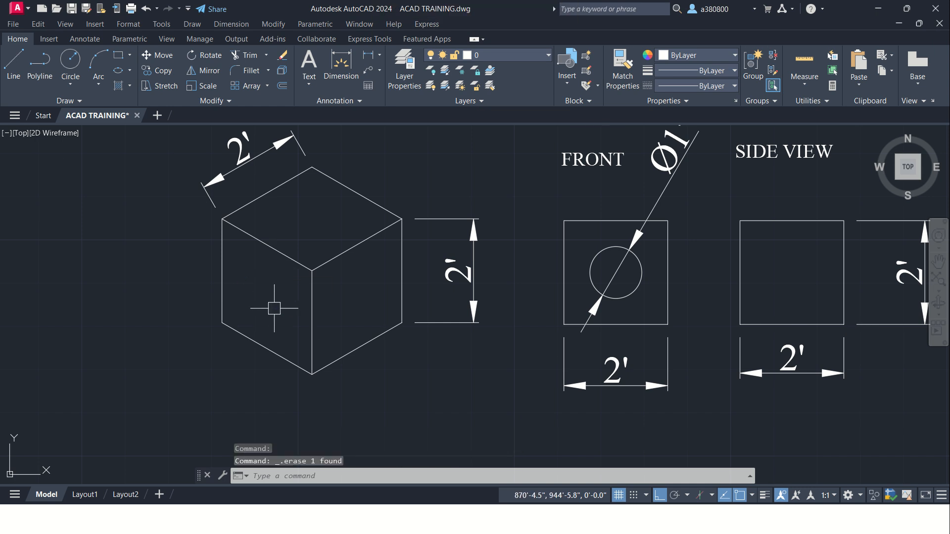
click(130, 72)
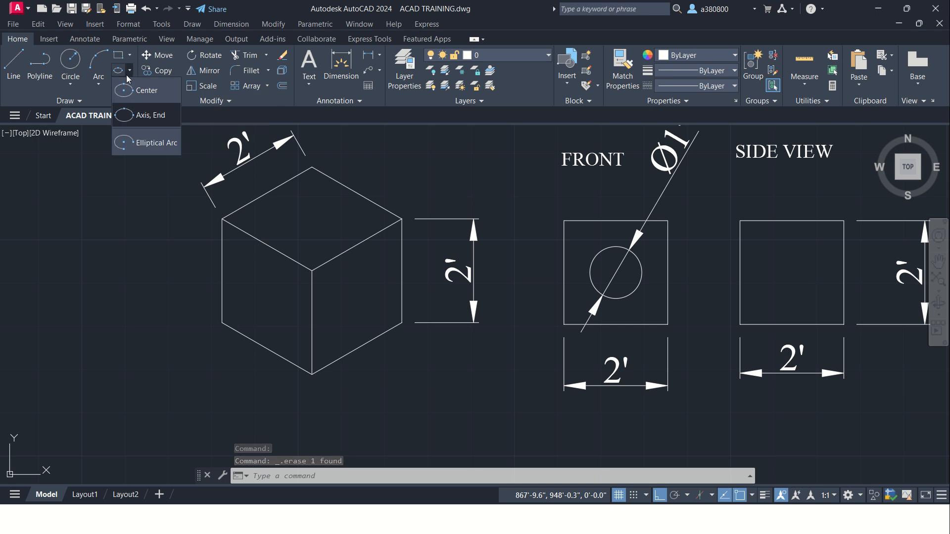
click(131, 72)
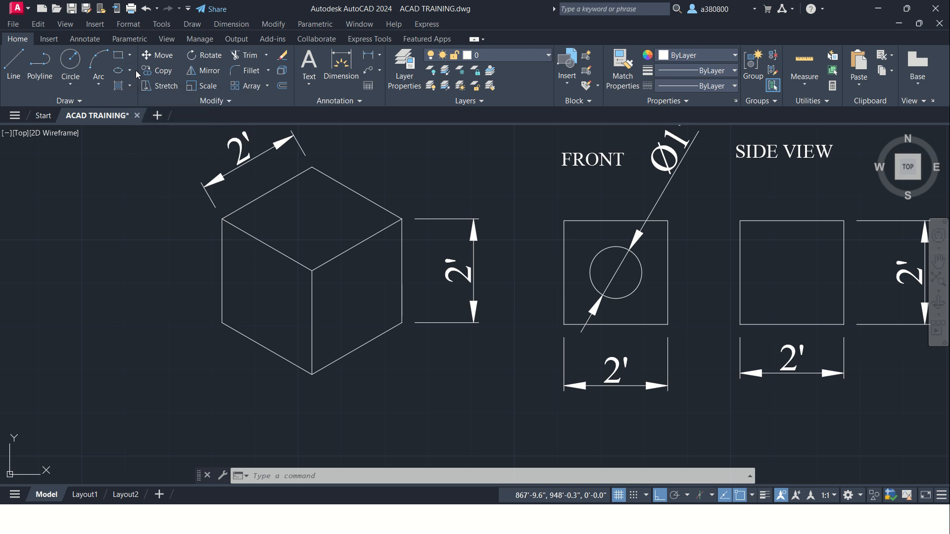
click(129, 74)
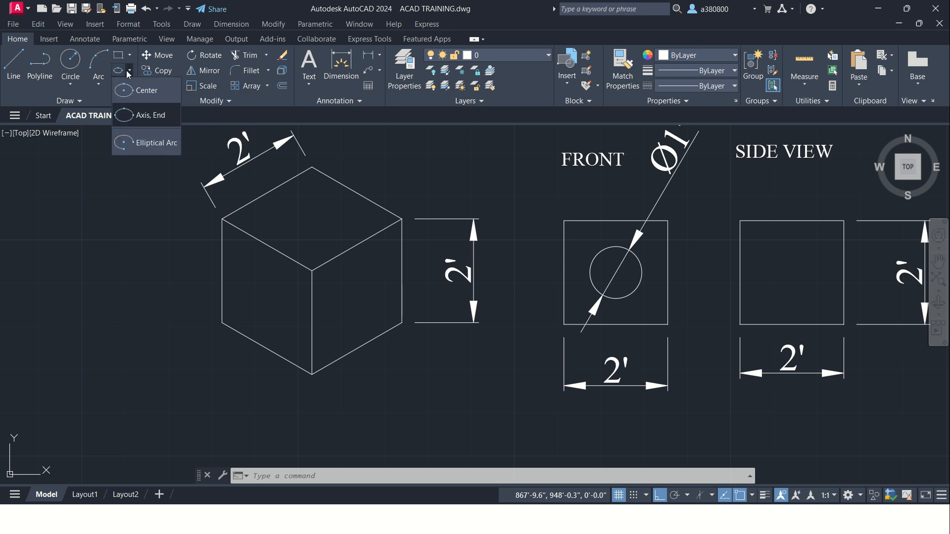
click(142, 117)
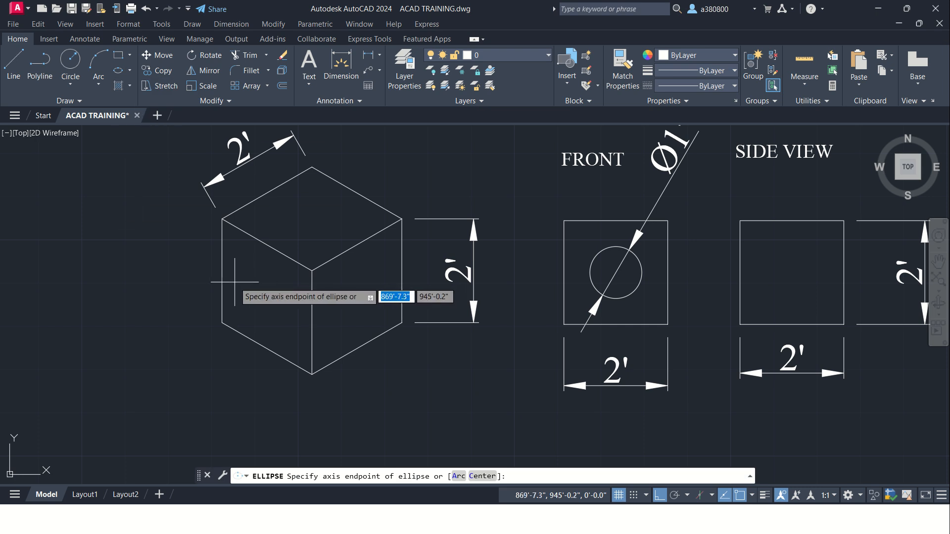
click(129, 73)
click(148, 95)
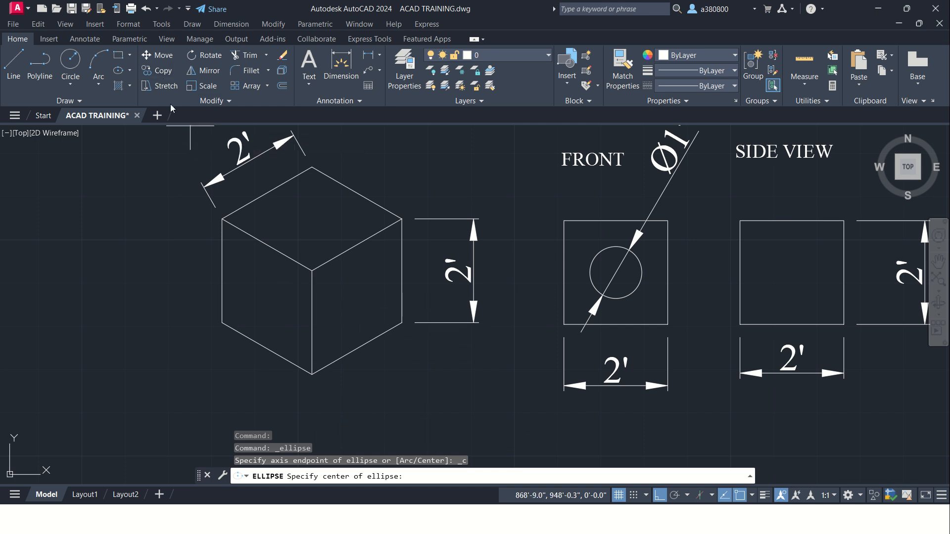
key(Escape)
key(Escape)
key(Escape)
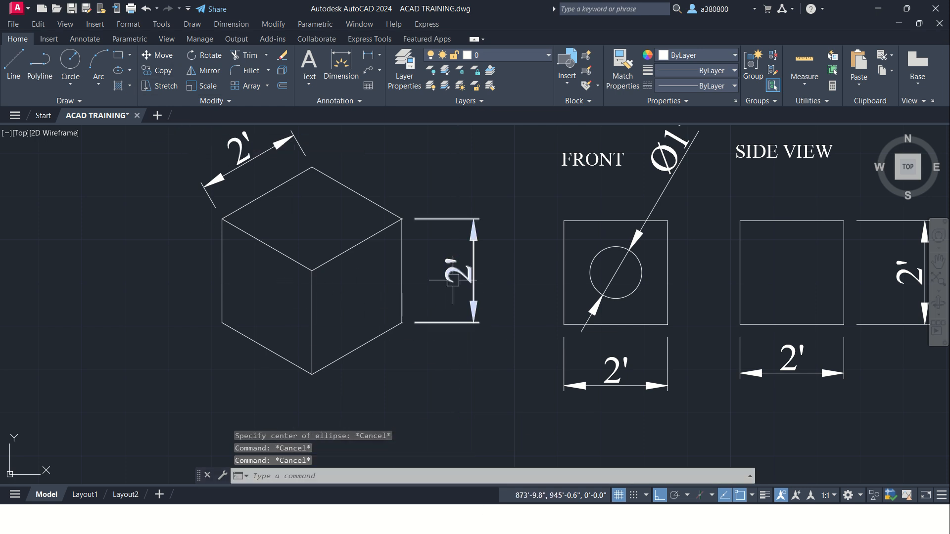
Step: Turn on isometric drafting in the left isoplane and draw a 1' diameter isocircle centred on the cube's left face
click(703, 499)
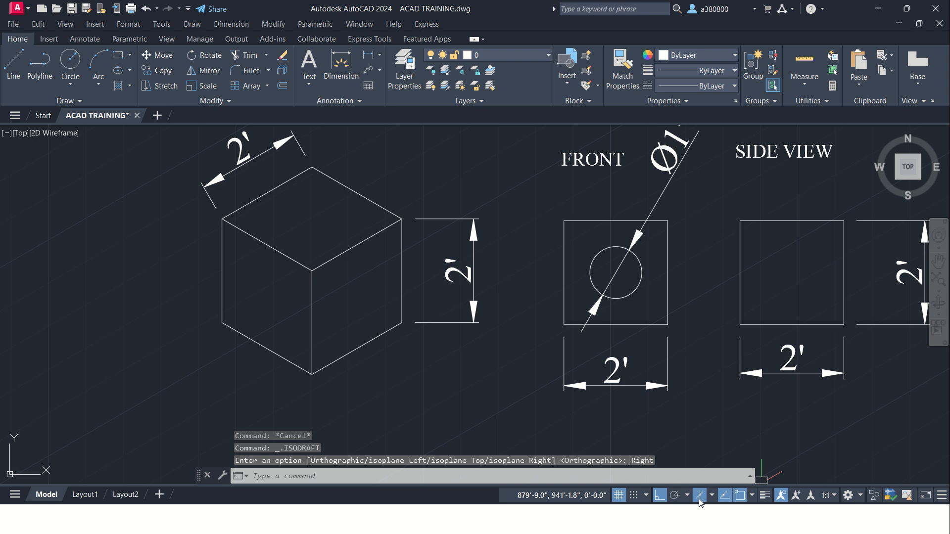
key(F5)
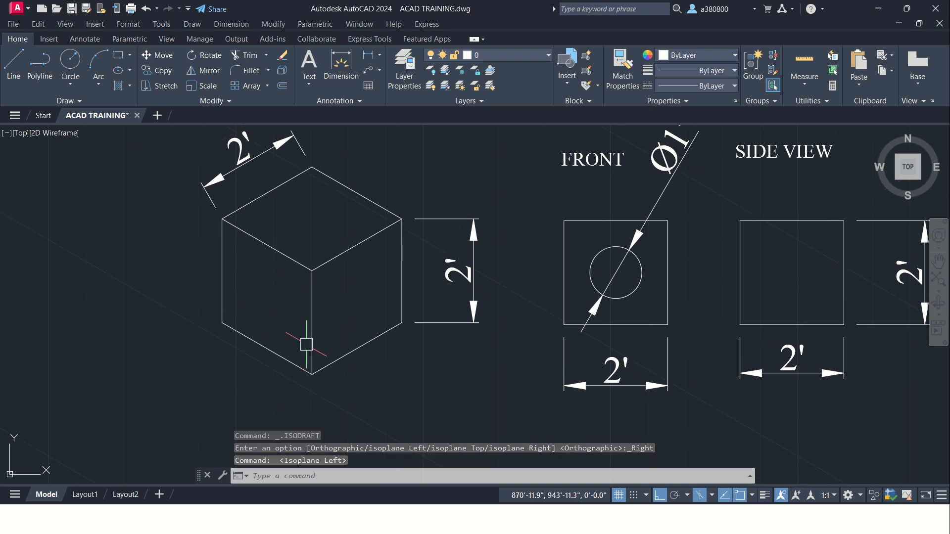
click(130, 73)
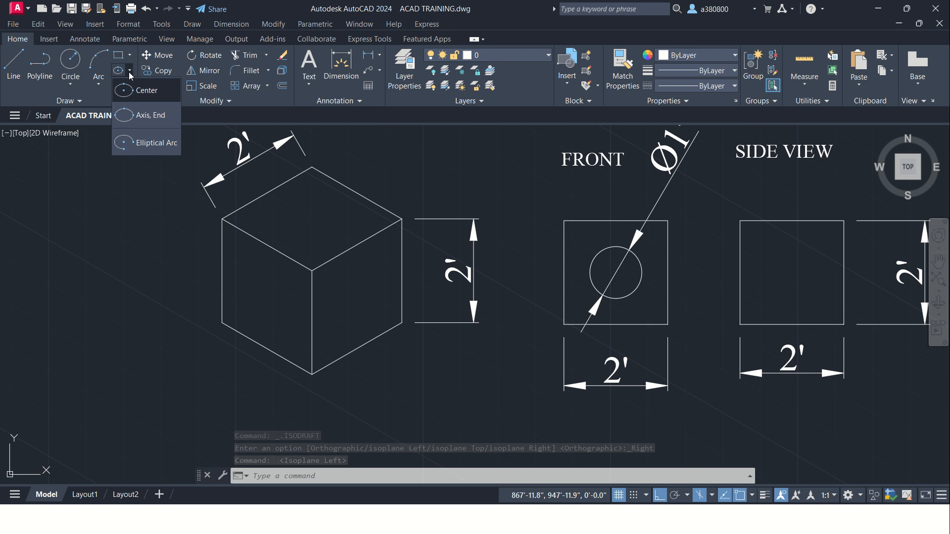
click(142, 119)
mouse_move(142, 119)
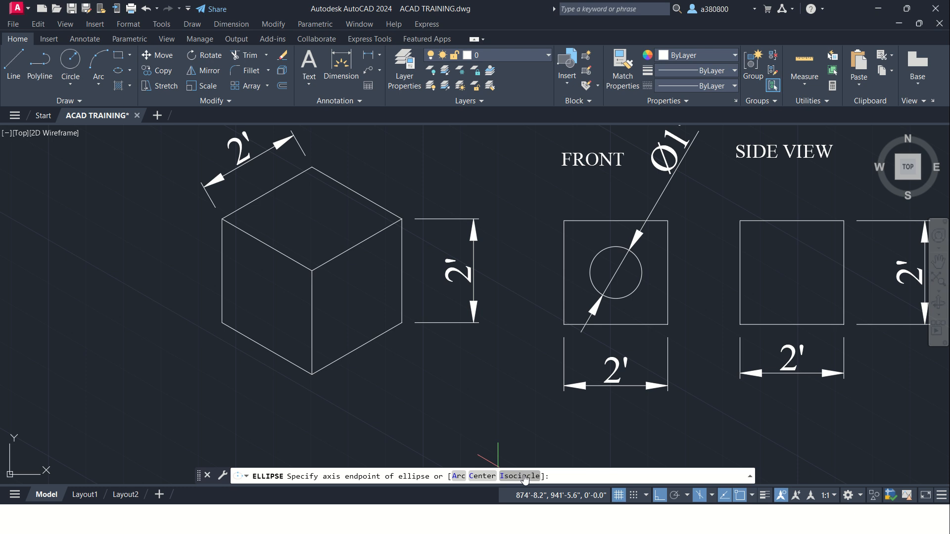
click(520, 476)
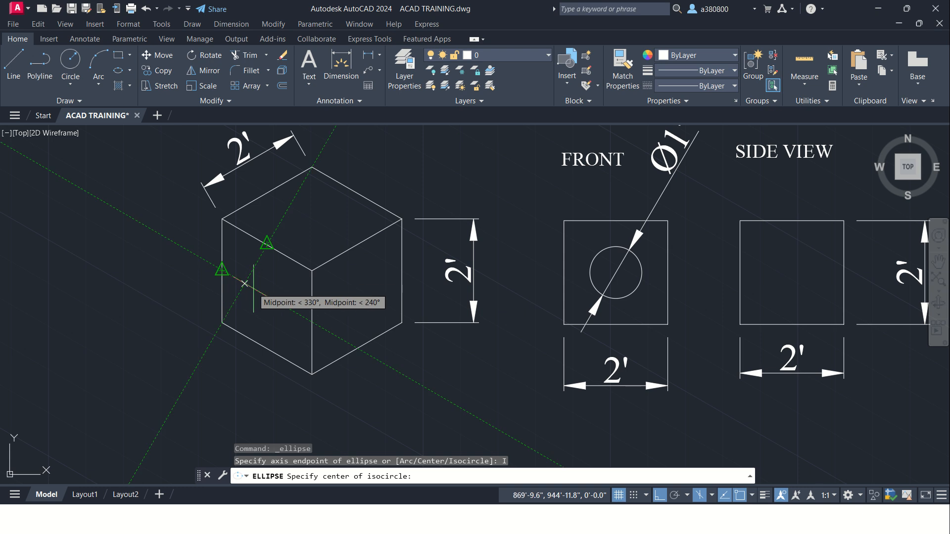
click(266, 296)
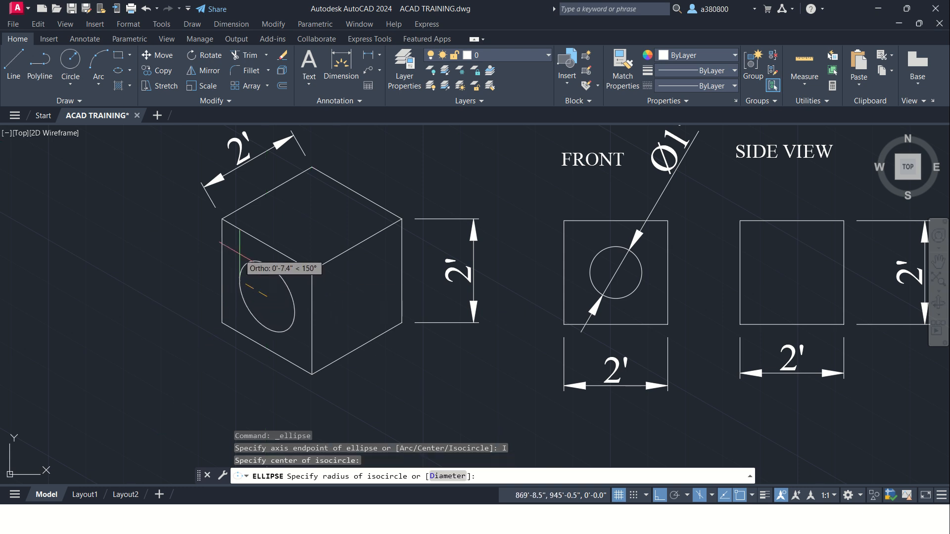
text(D)
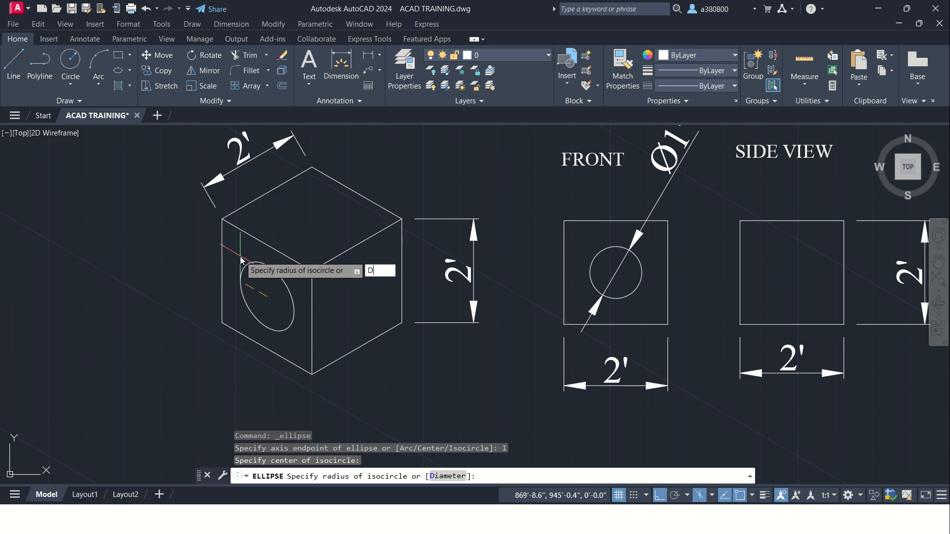
key(Return)
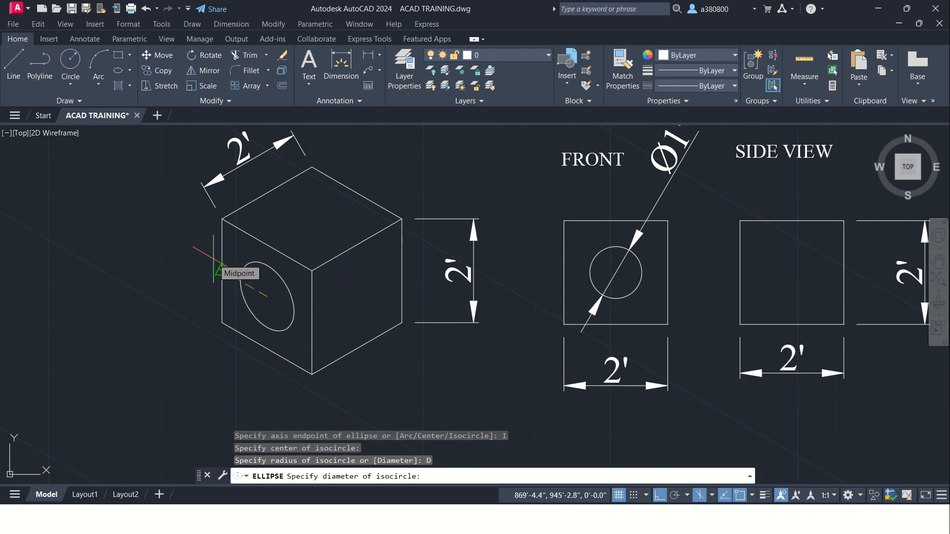
text(1)
key(Return)
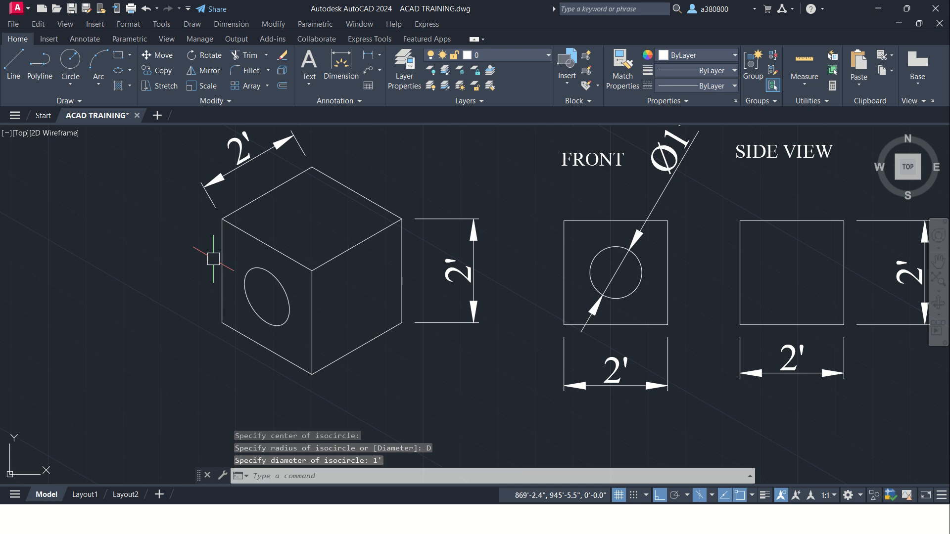
key(Escape)
key(Escape)
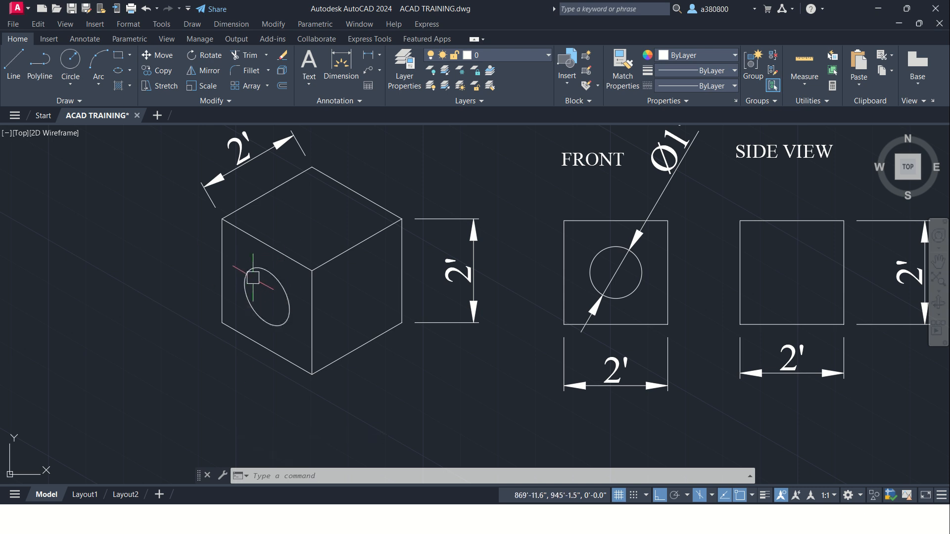
scroll(253, 278, up, 2)
scroll(254, 274, down, 2)
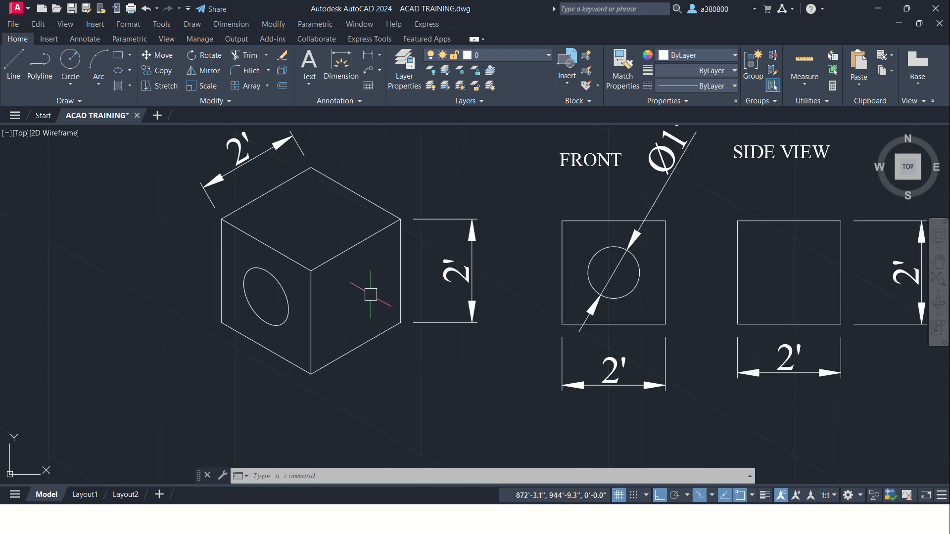
scroll(286, 278, up, 2)
scroll(297, 292, down, 4)
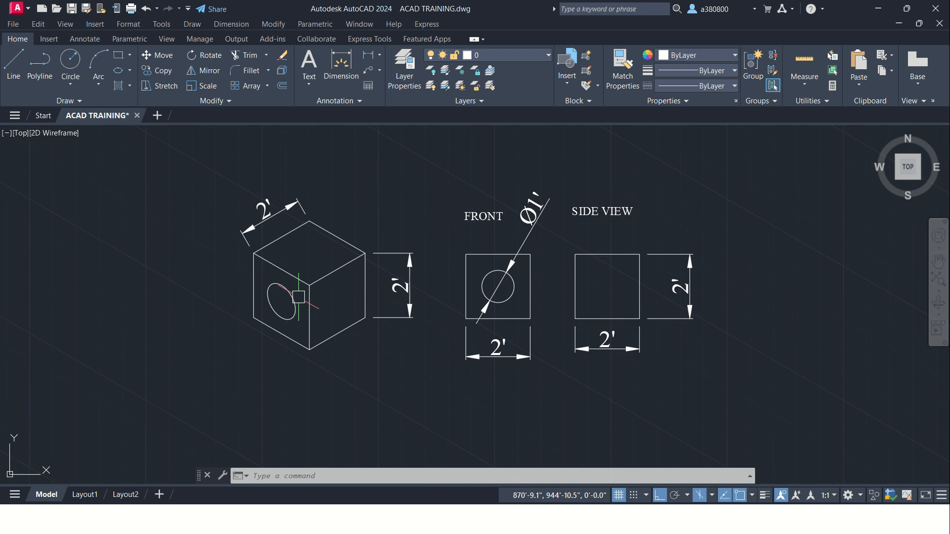
scroll(378, 297, up, 1)
scroll(444, 292, up, 4)
scroll(406, 293, up, 2)
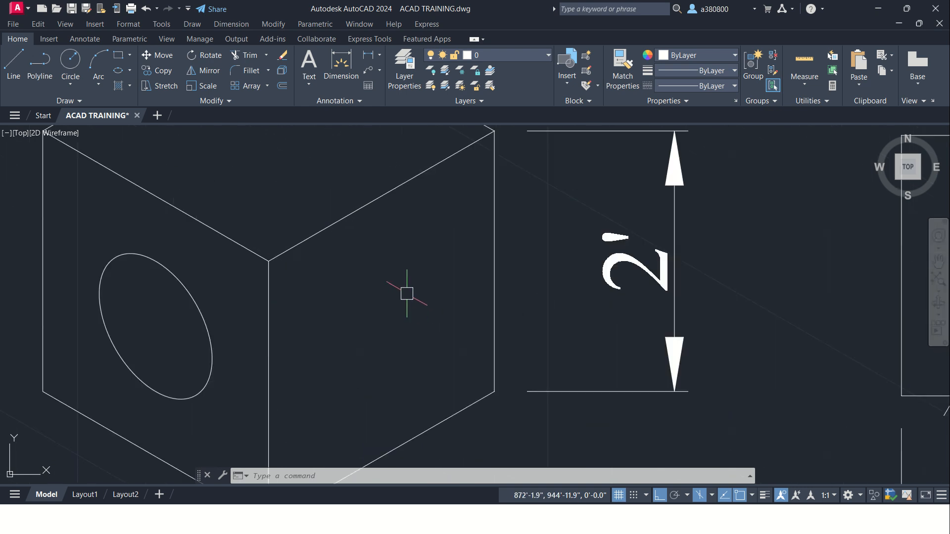
scroll(375, 305, down, 2)
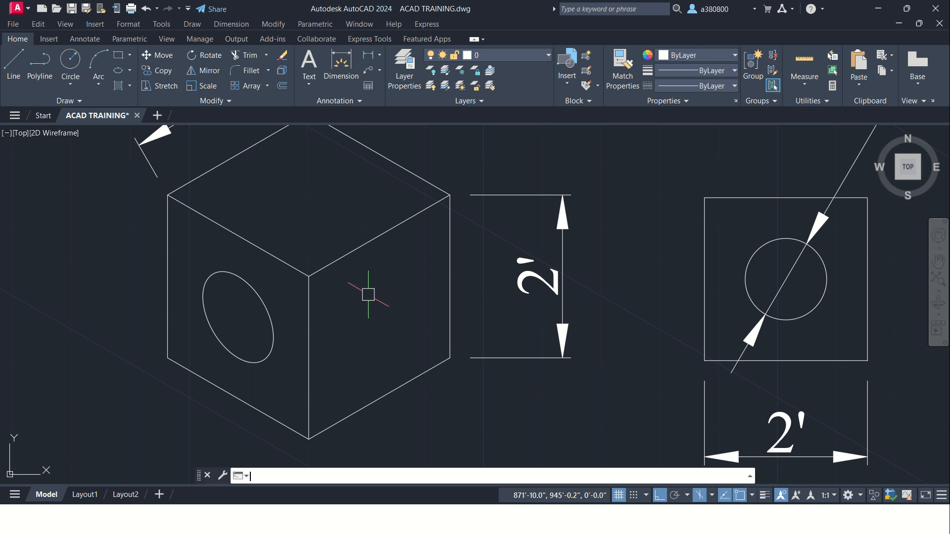
Step: Try to draw an isocircle centred on the cube's right face in the top isoplane
key(F5)
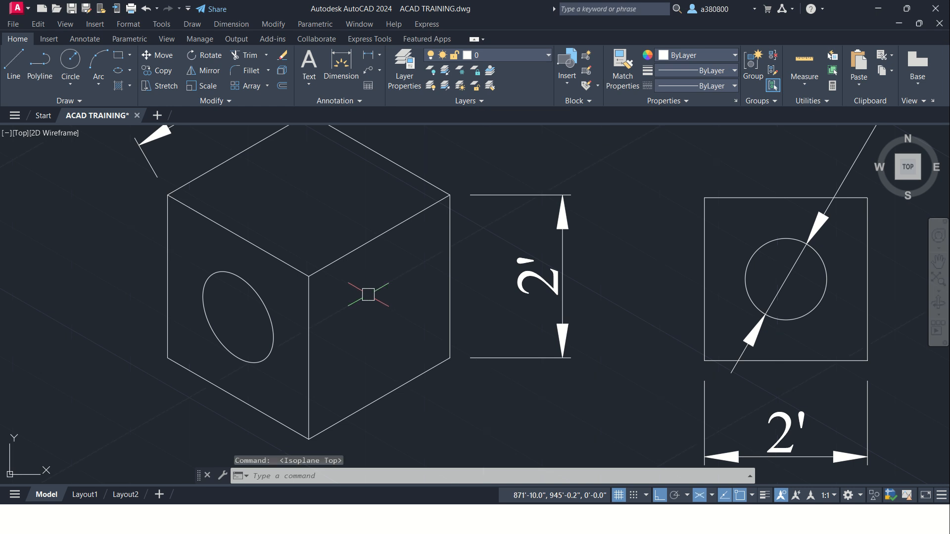
click(119, 76)
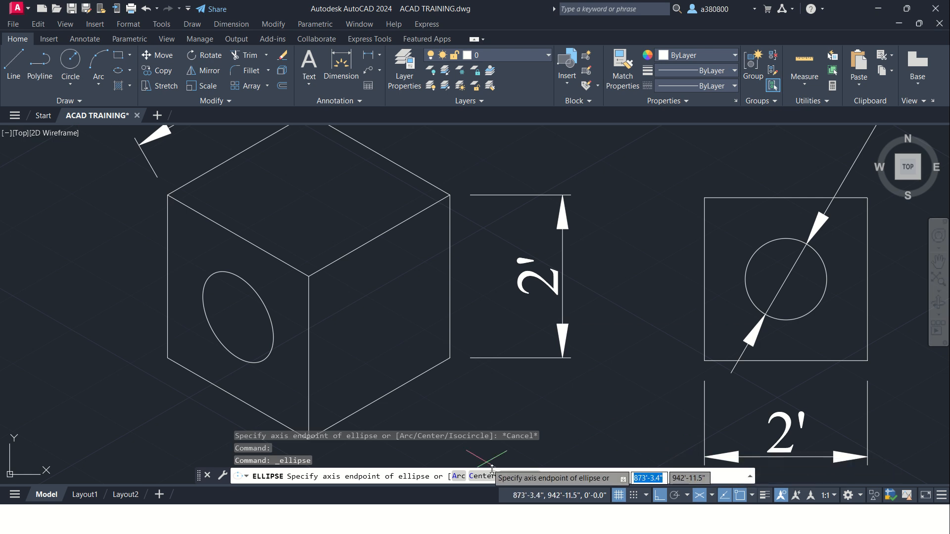
click(519, 476)
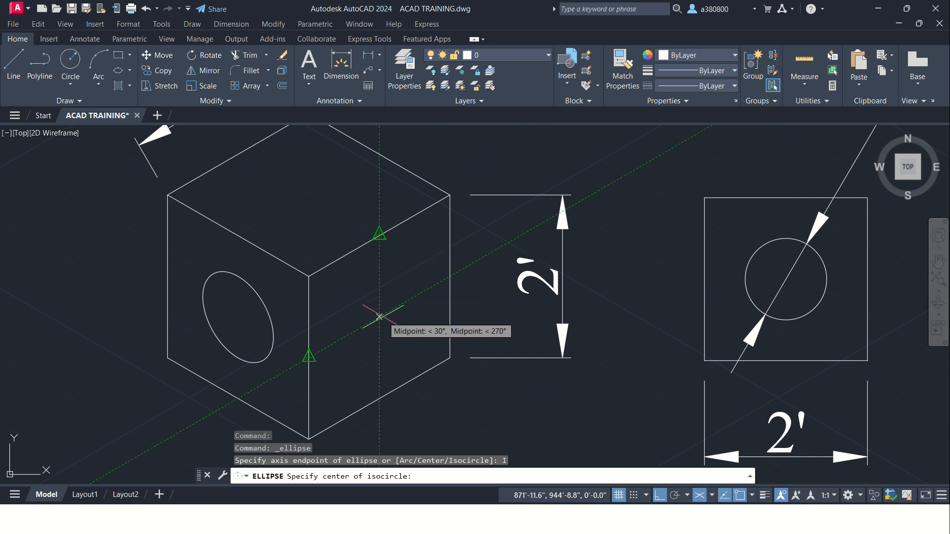
click(379, 317)
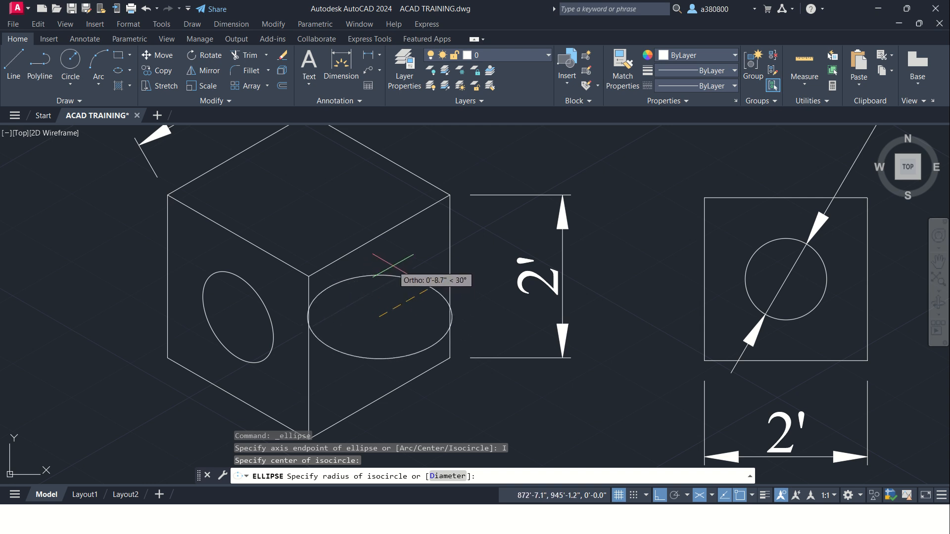
key(Escape)
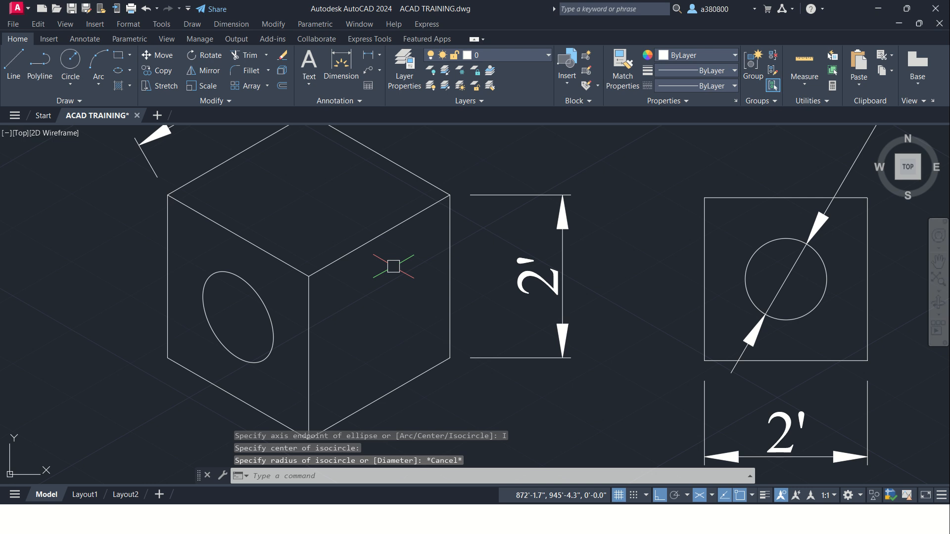
Step: Switch to the right isoplane and draw a 1' diameter isocircle centred on the cube's right face
key(F5)
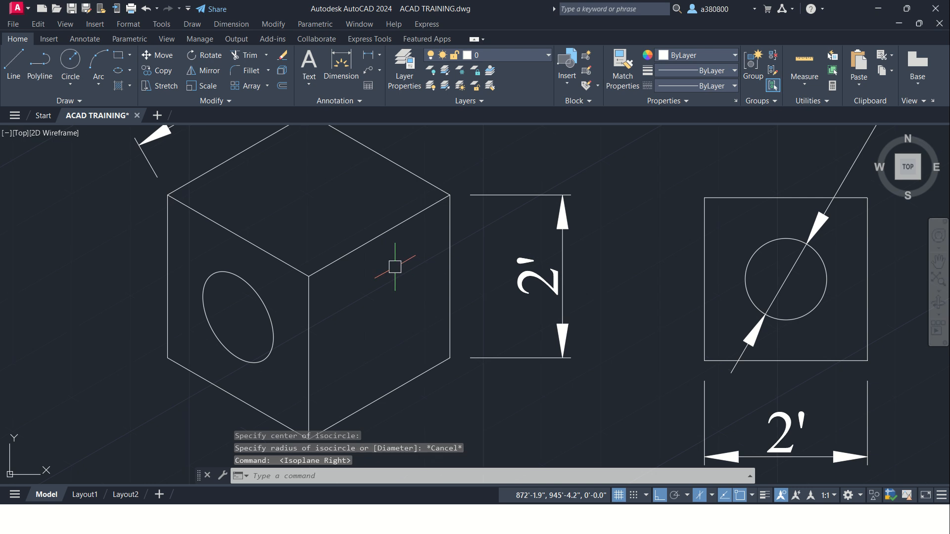
click(117, 70)
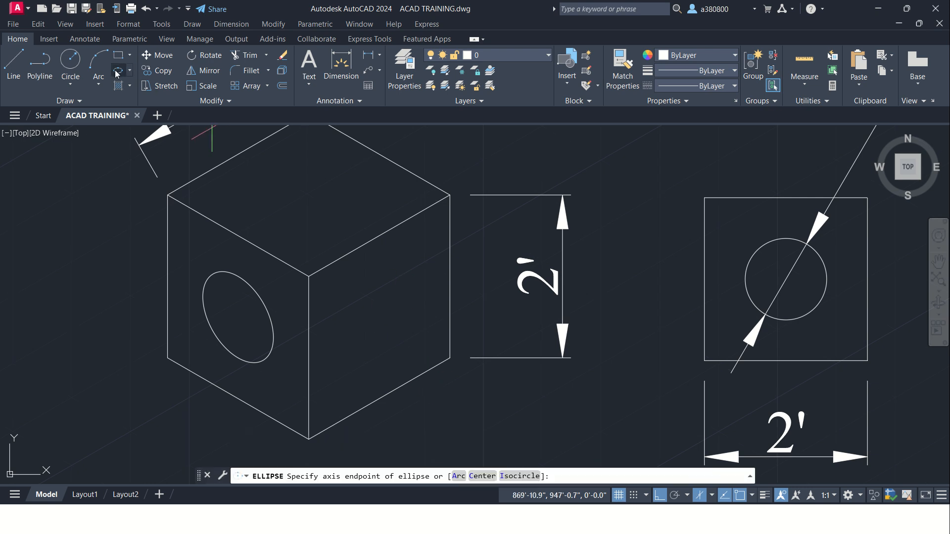
click(516, 476)
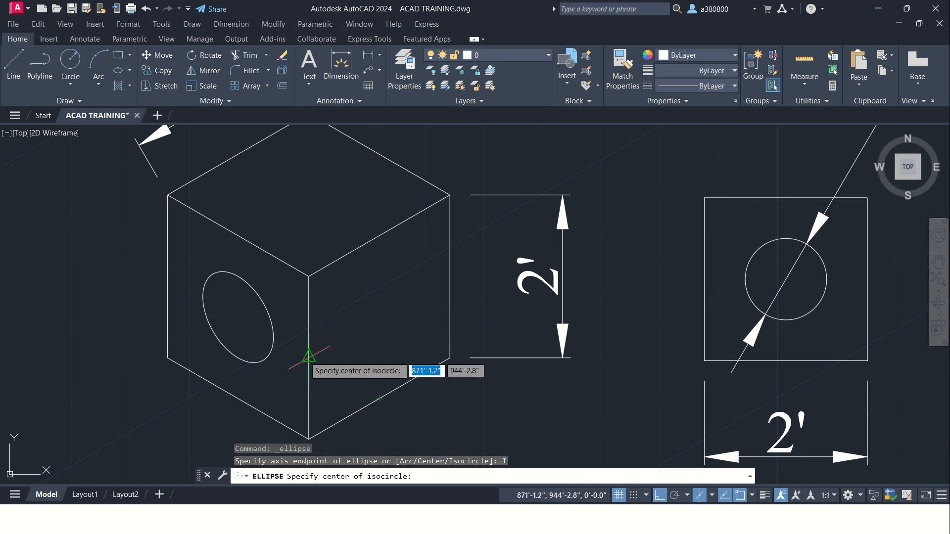
click(379, 317)
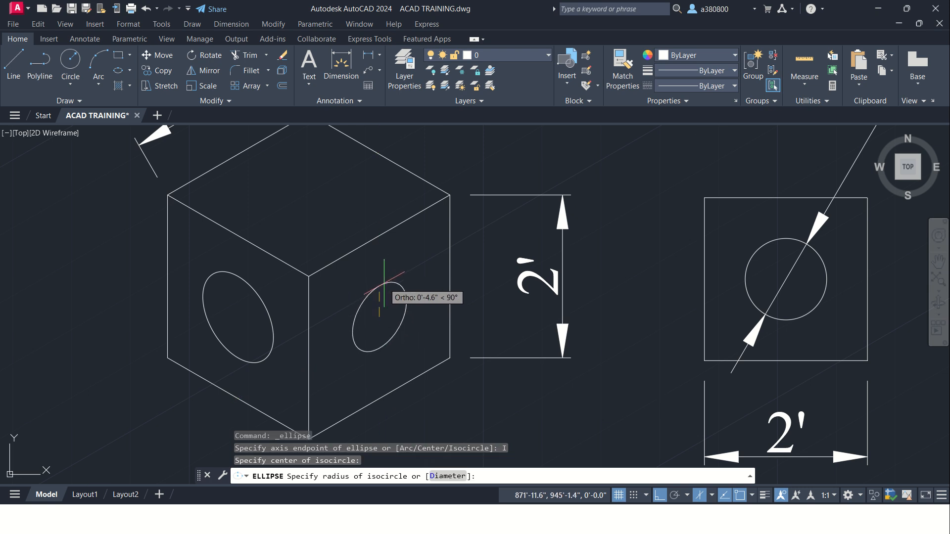
text(D)
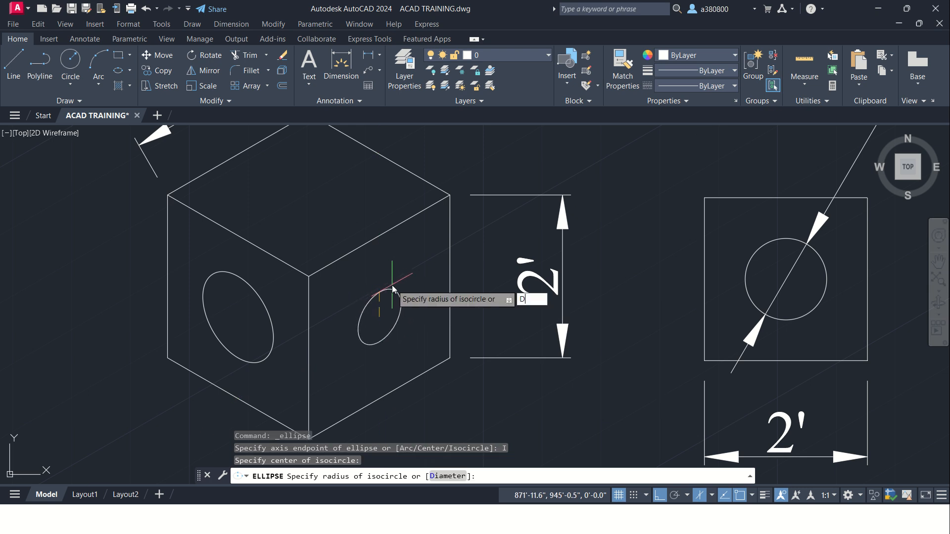
key(Return)
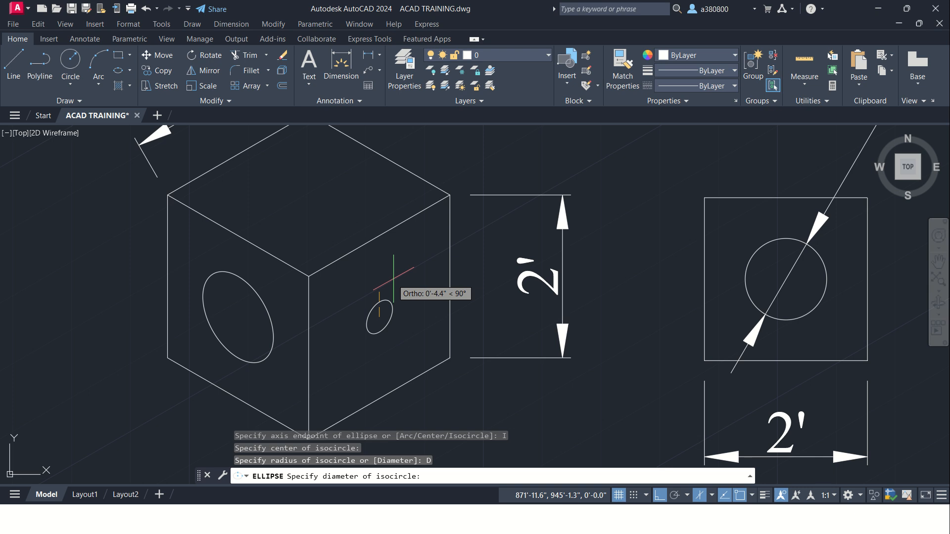
text(1')
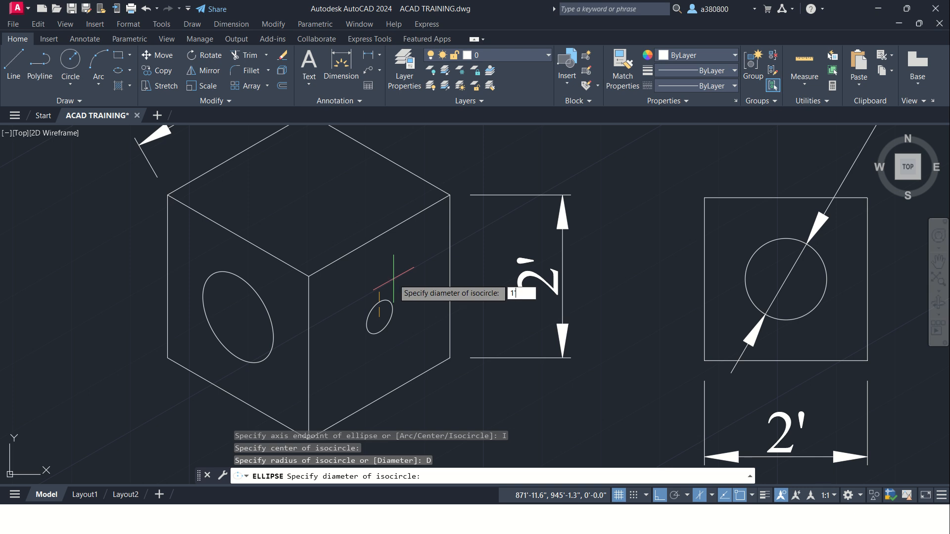
key(Return)
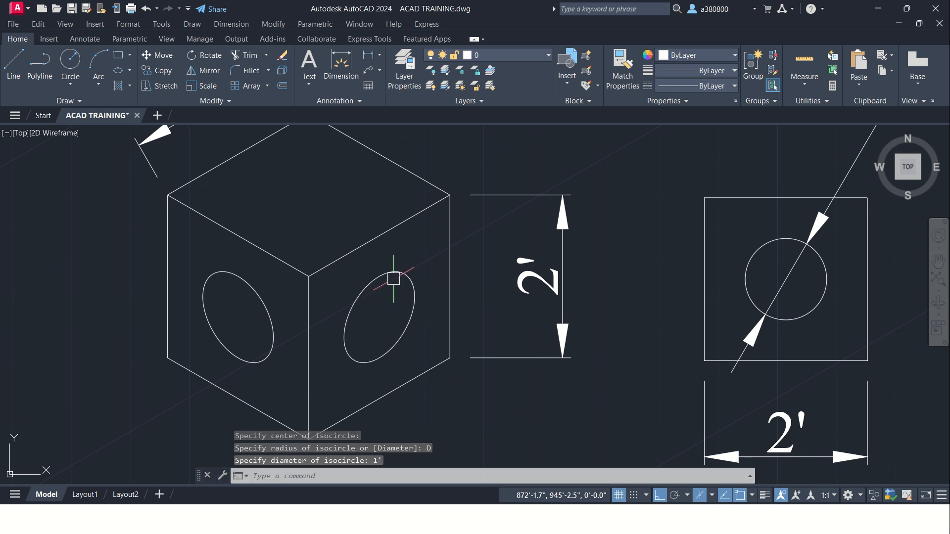
key(Escape)
key(Escape)
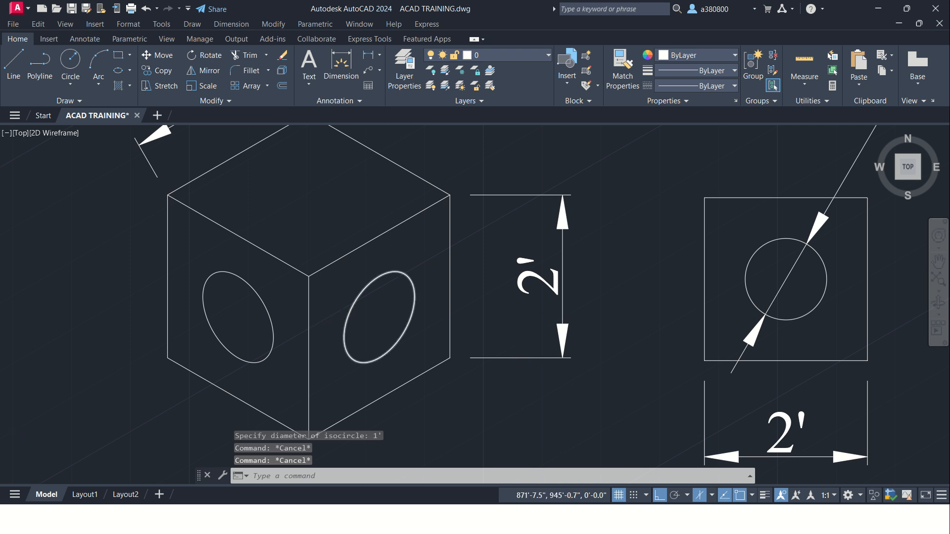
Step: Start a multiple Fillet with a 3" radius and round the left corner of the cube's top face
scroll(327, 337, down, 4)
scroll(317, 279, up, 4)
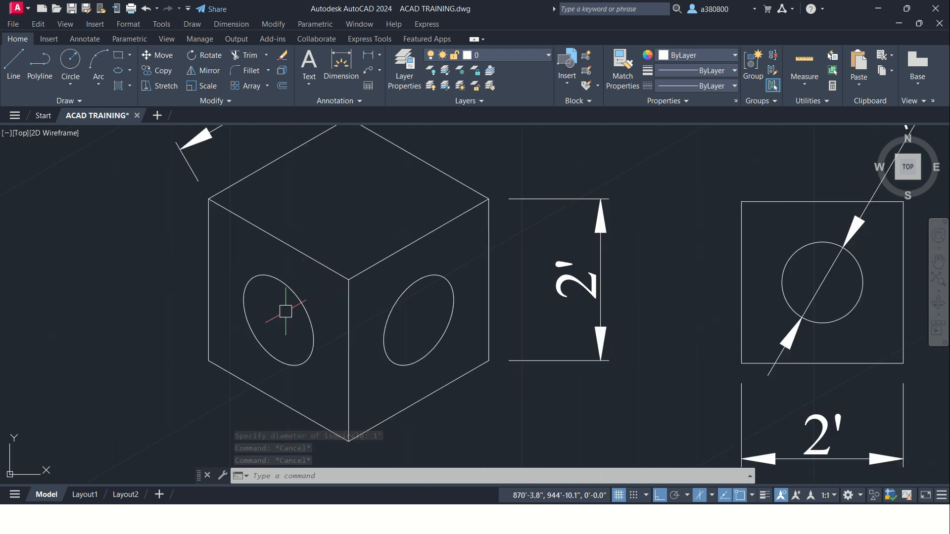
scroll(279, 314, down, 2)
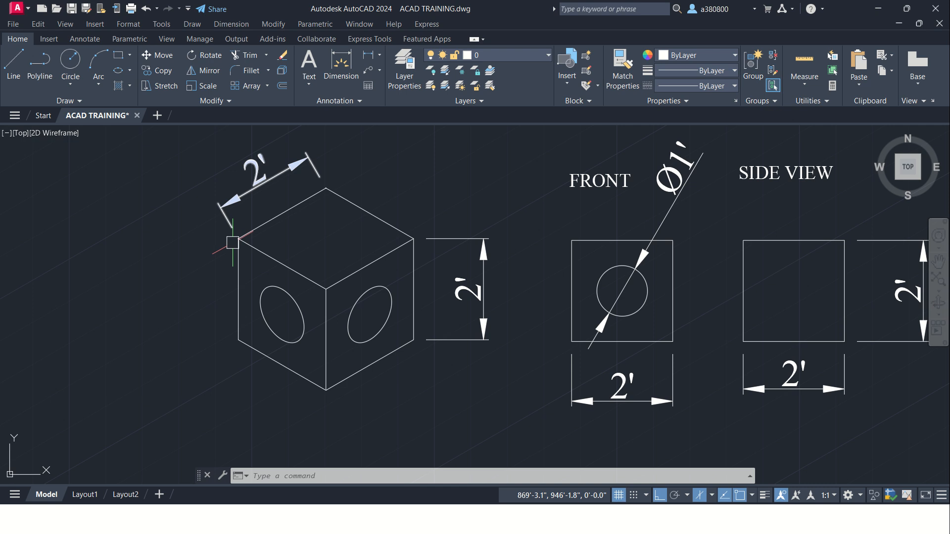
scroll(230, 239, up, 2)
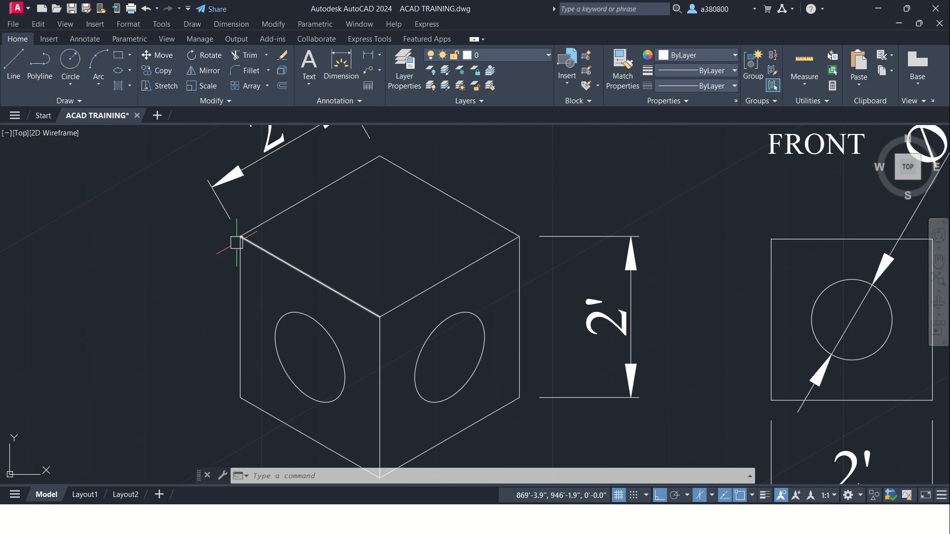
click(248, 72)
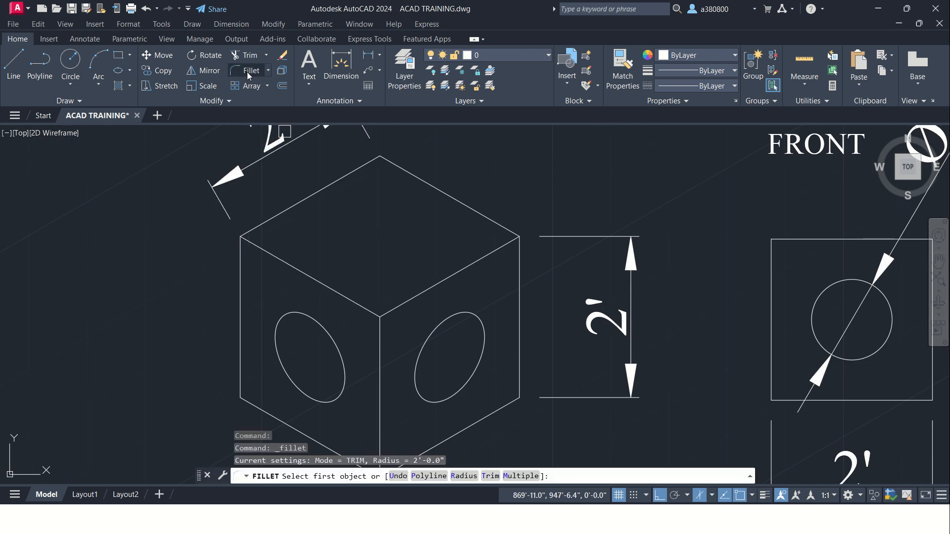
click(518, 476)
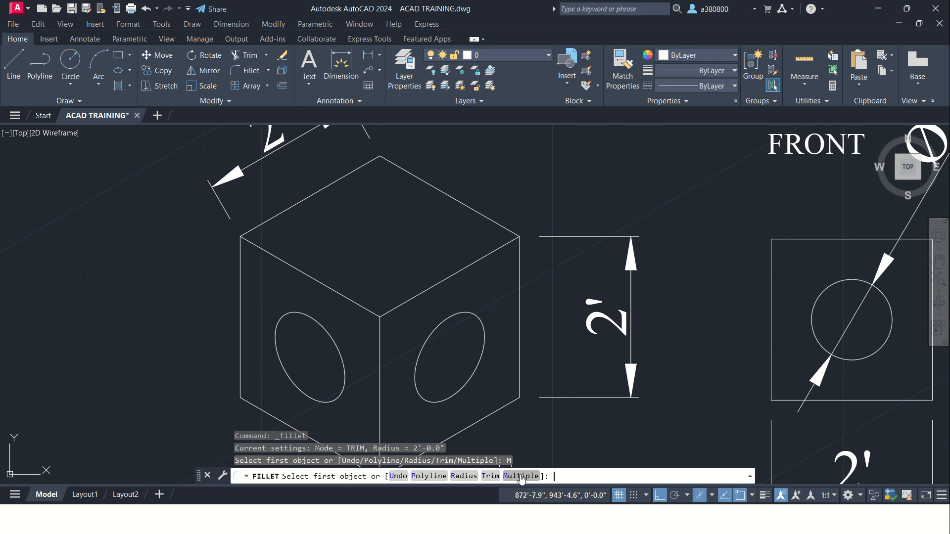
click(463, 476)
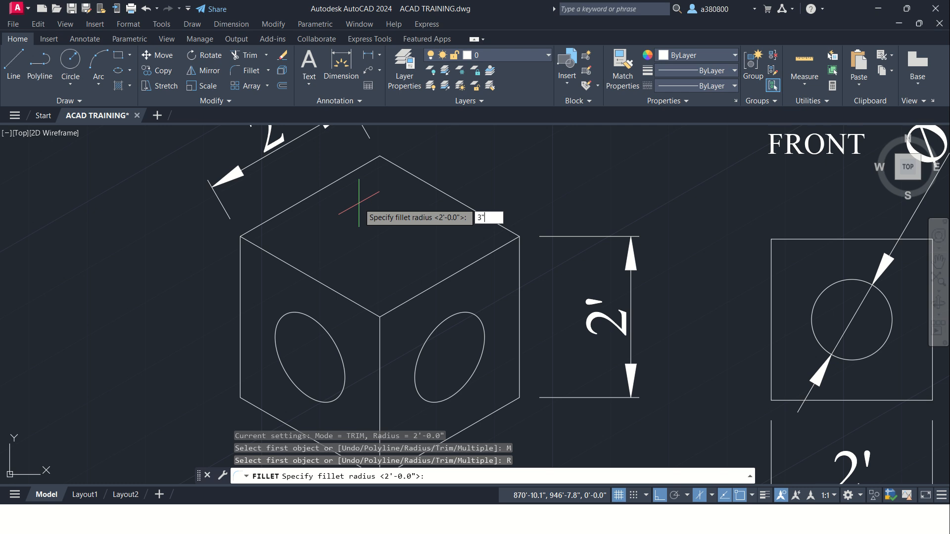
text(3")
key(Return)
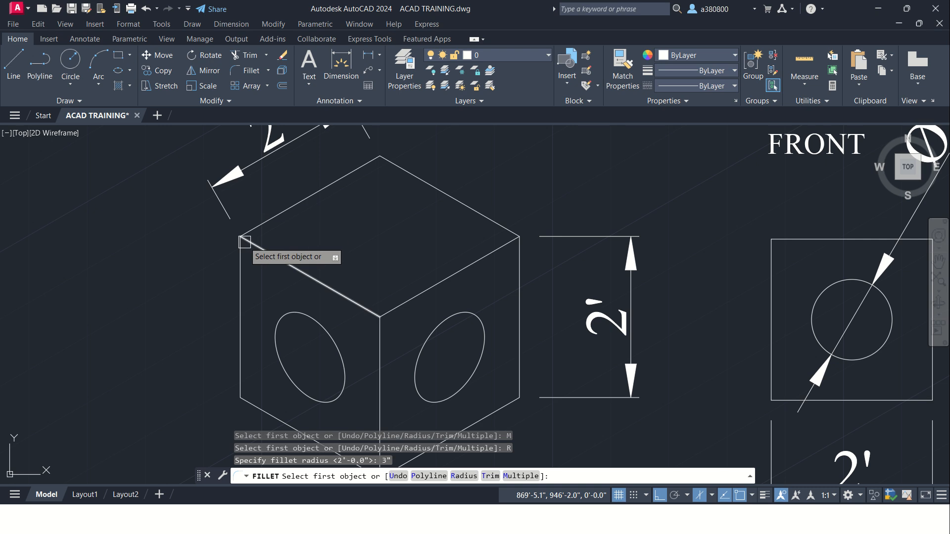
scroll(244, 242, up, 4)
click(249, 216)
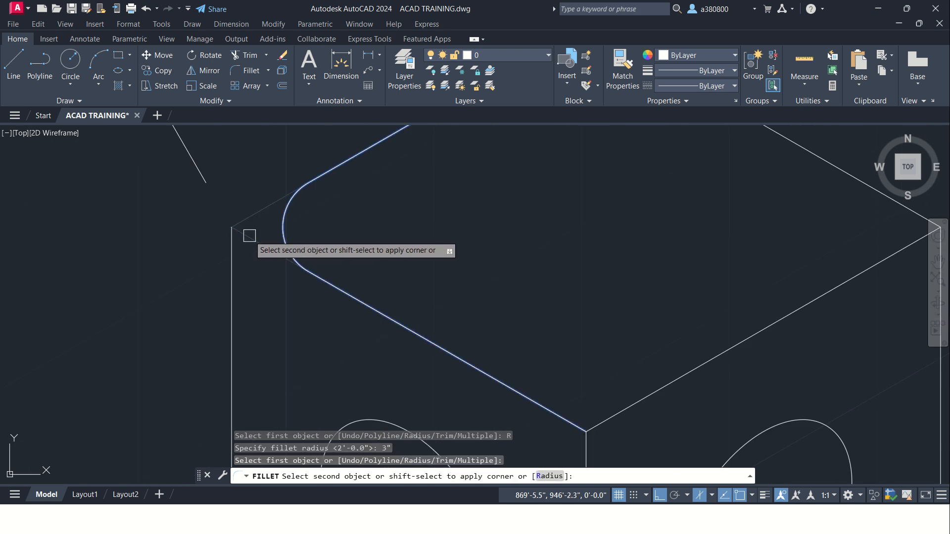
click(248, 235)
Step: Fillet the right, back and front corners of the cube's top face with the same radius
scroll(249, 235, down, 3)
scroll(249, 236, down, 2)
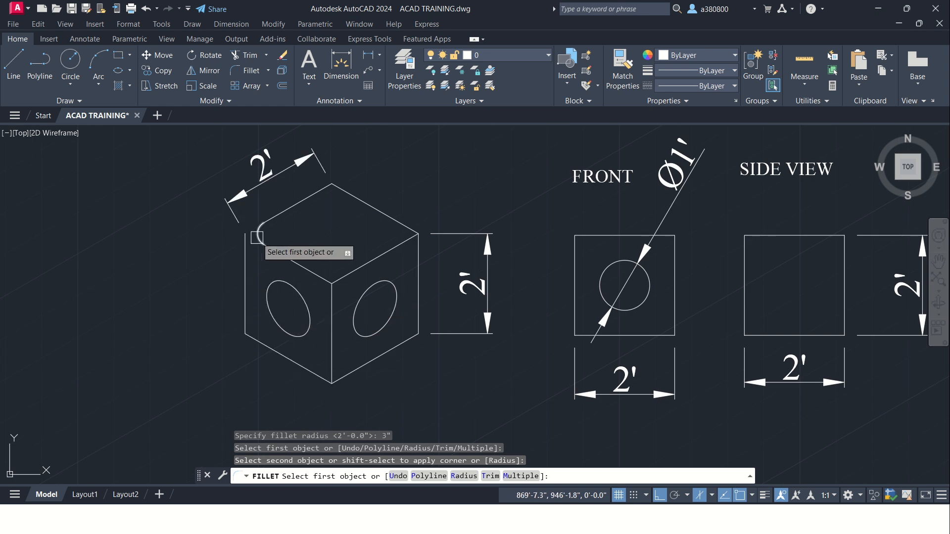
click(405, 240)
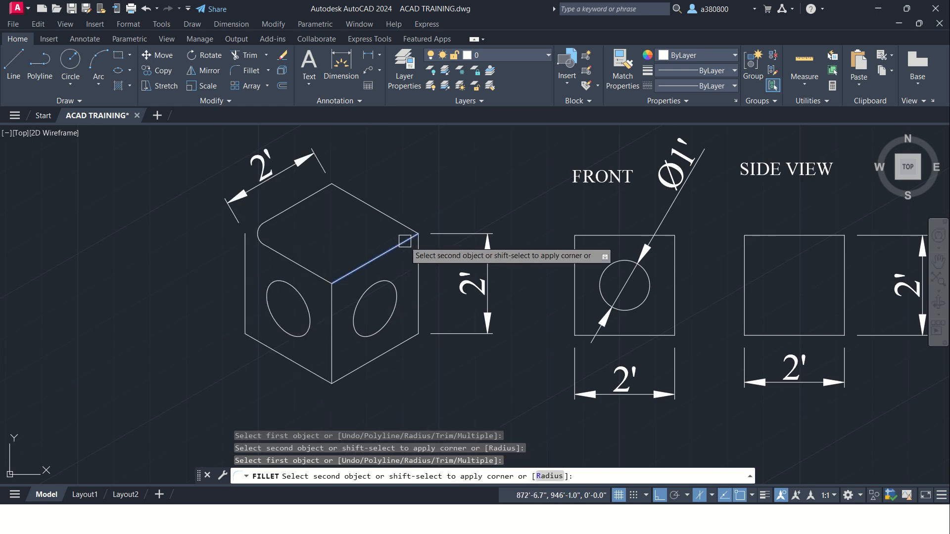
click(404, 228)
click(351, 196)
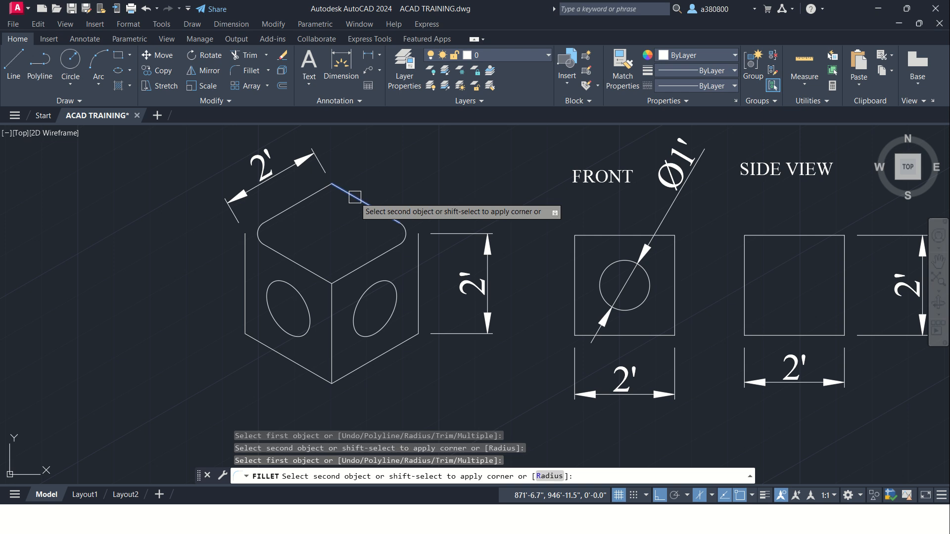
click(313, 193)
click(321, 275)
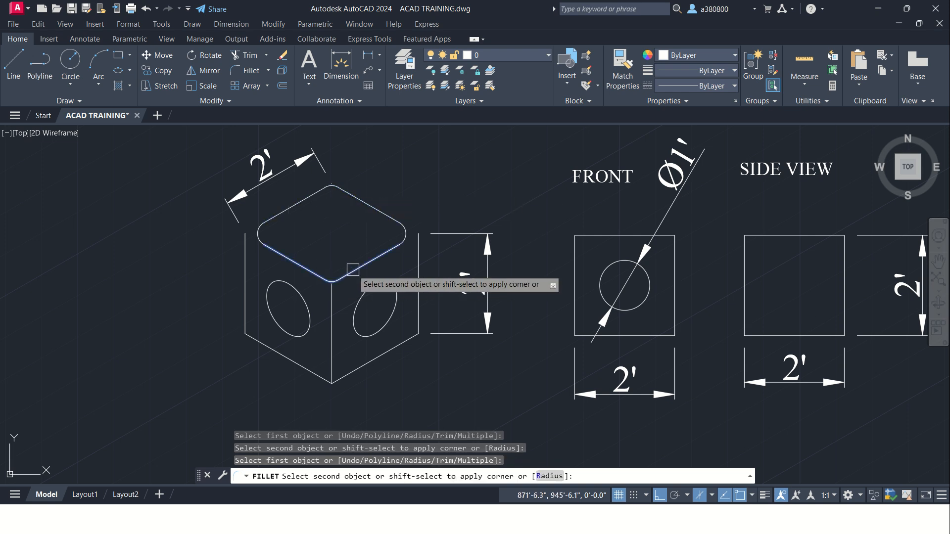
click(353, 269)
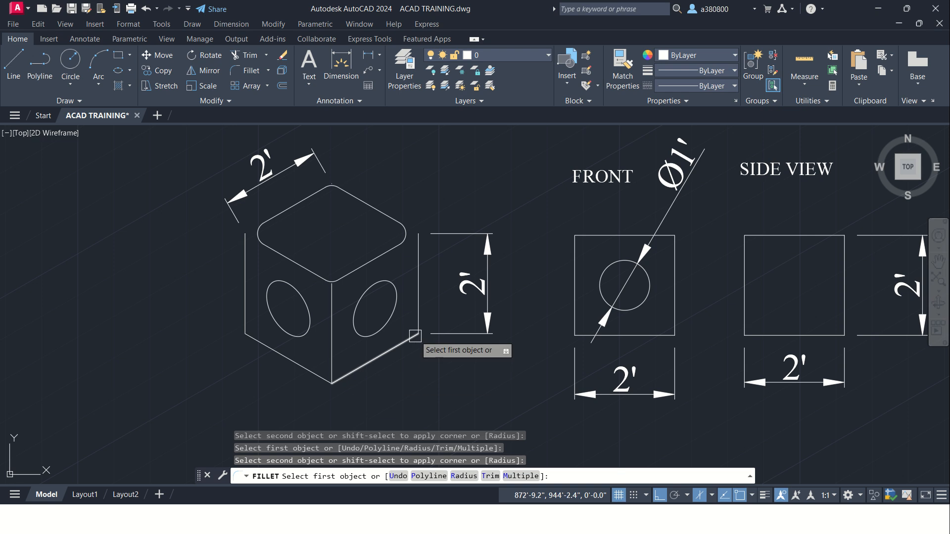
key(Escape)
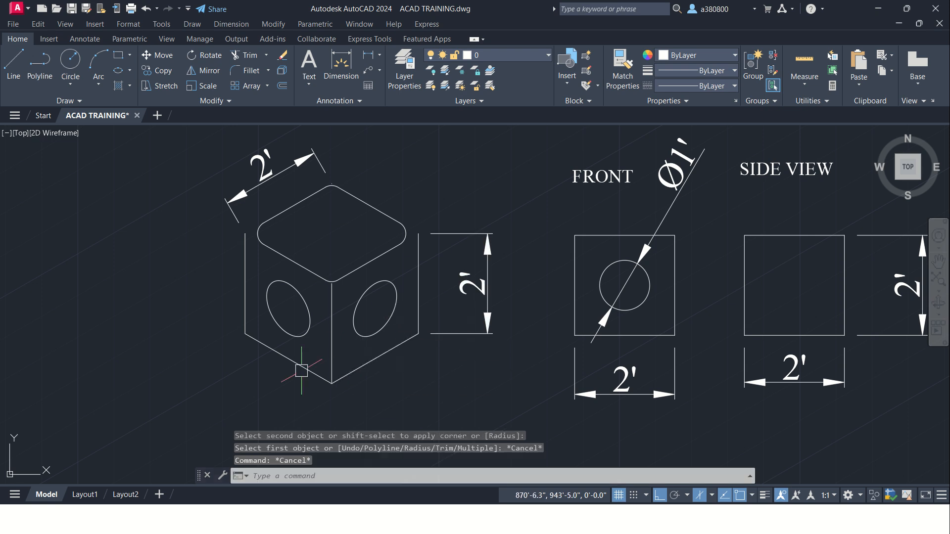
Step: Draw a construction line at 30° from the cube's lower-left corner to the far side of the left face's isocircle
scroll(303, 380, up, 3)
scroll(290, 332, down, 3)
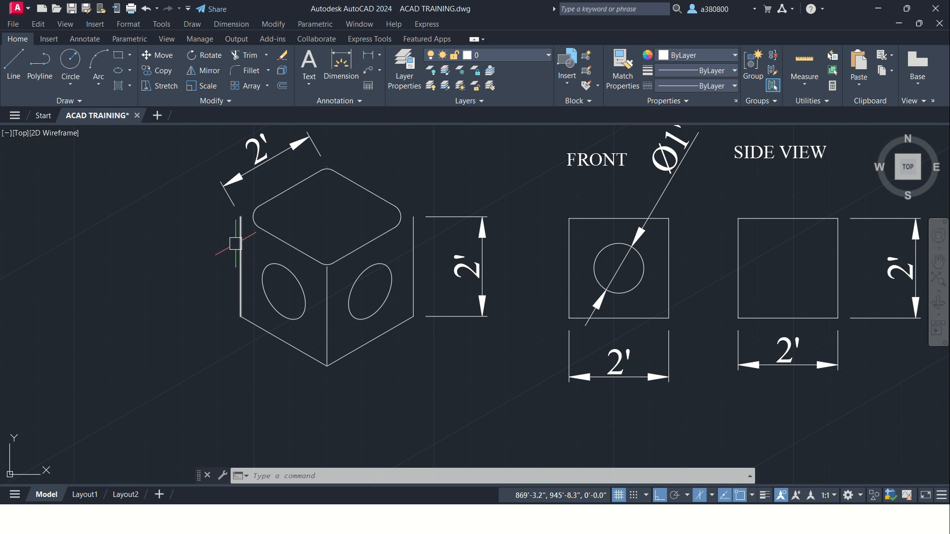
key(Escape)
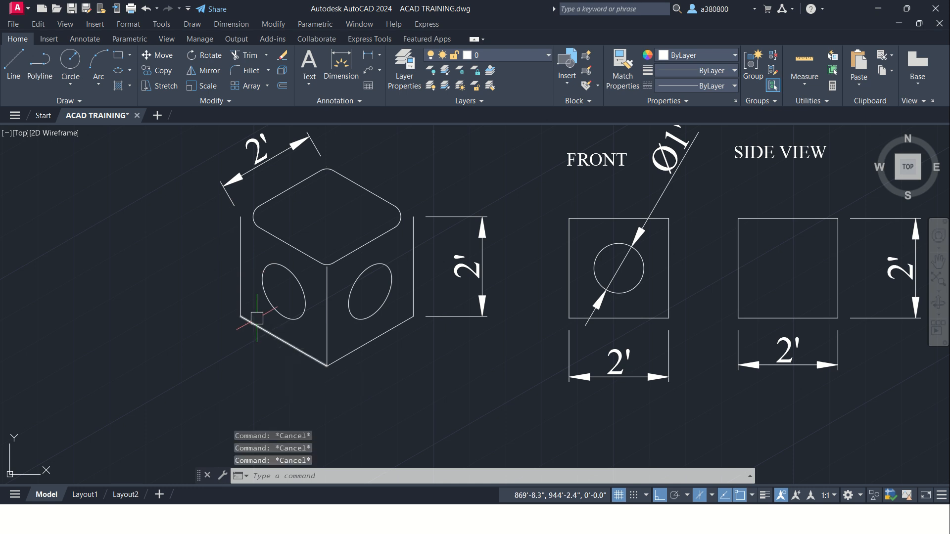
text(l)
key(Return)
click(241, 316)
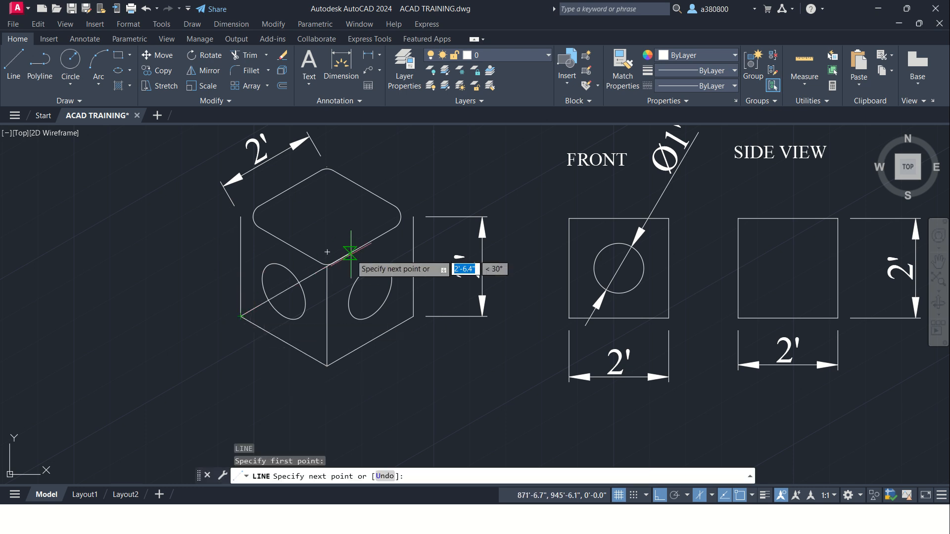
click(299, 282)
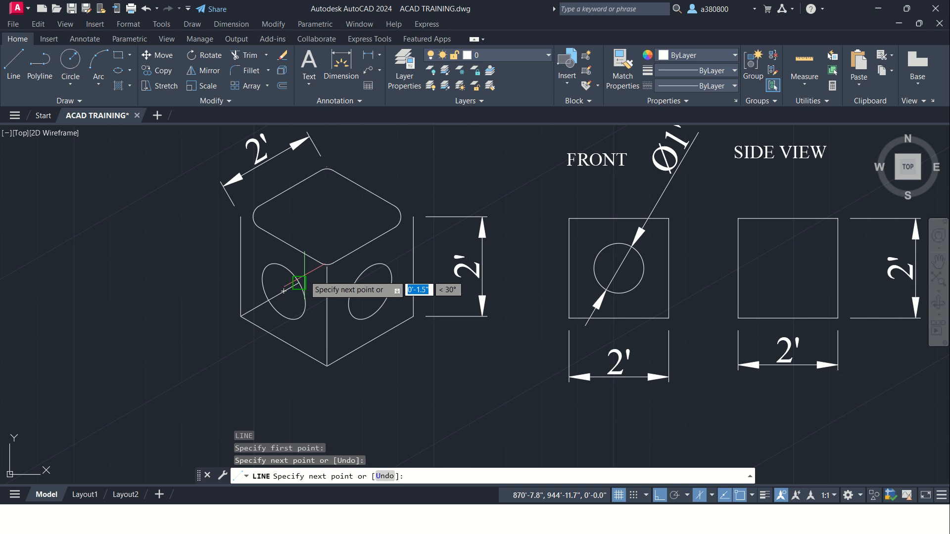
key(Escape)
key(Escape)
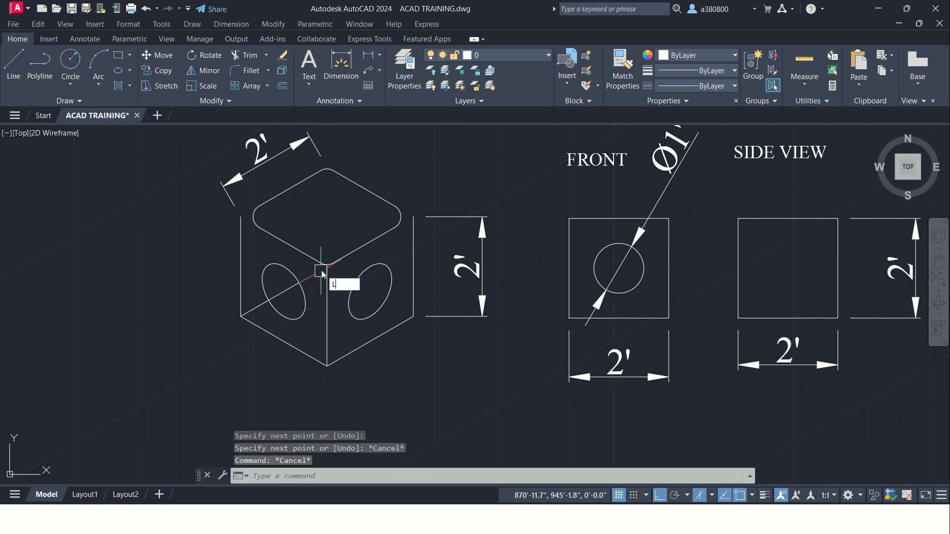
key(Return)
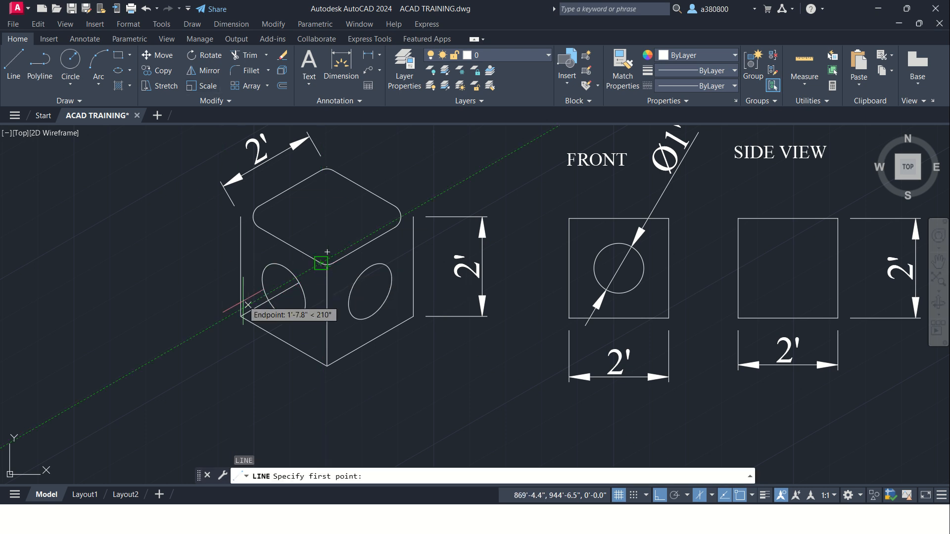
scroll(253, 218, up, 2)
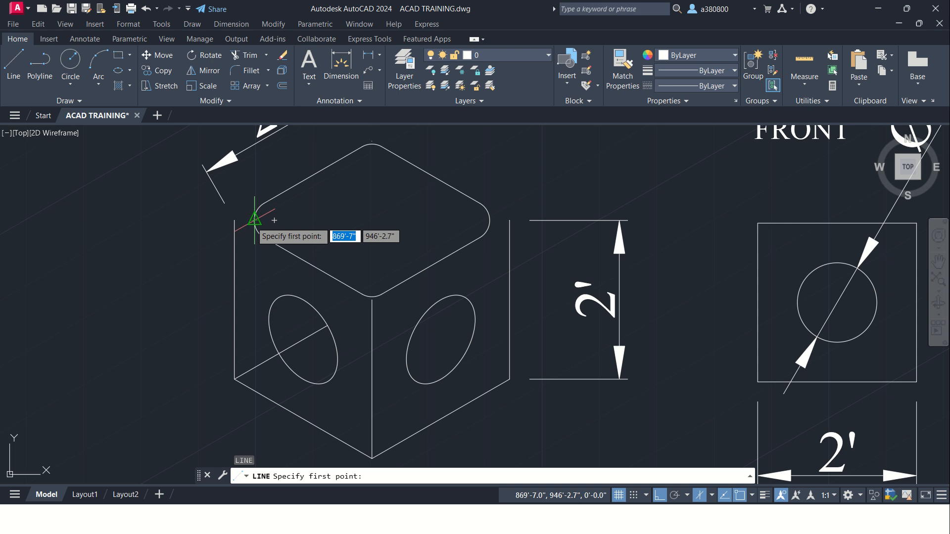
key(Escape)
key(Escape)
key(Escape)
key(Escape)
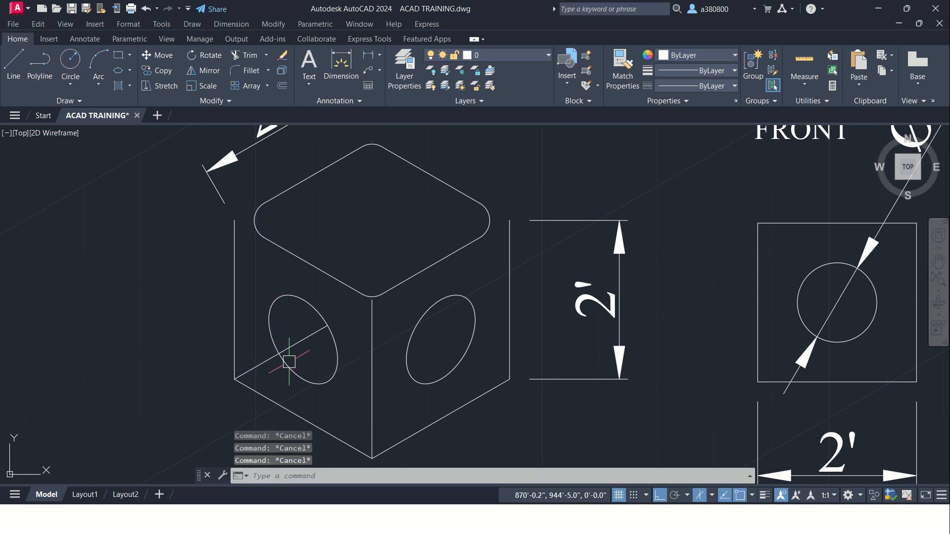
Step: Fillet the cube's lower-left corner between the bottom-left edge and the 30° construction line
click(241, 70)
click(261, 394)
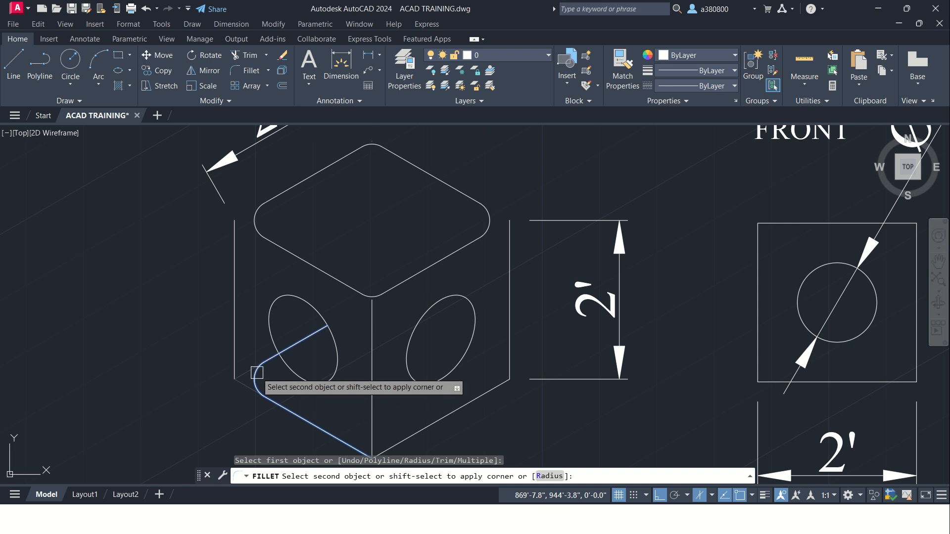
click(257, 372)
key(Escape)
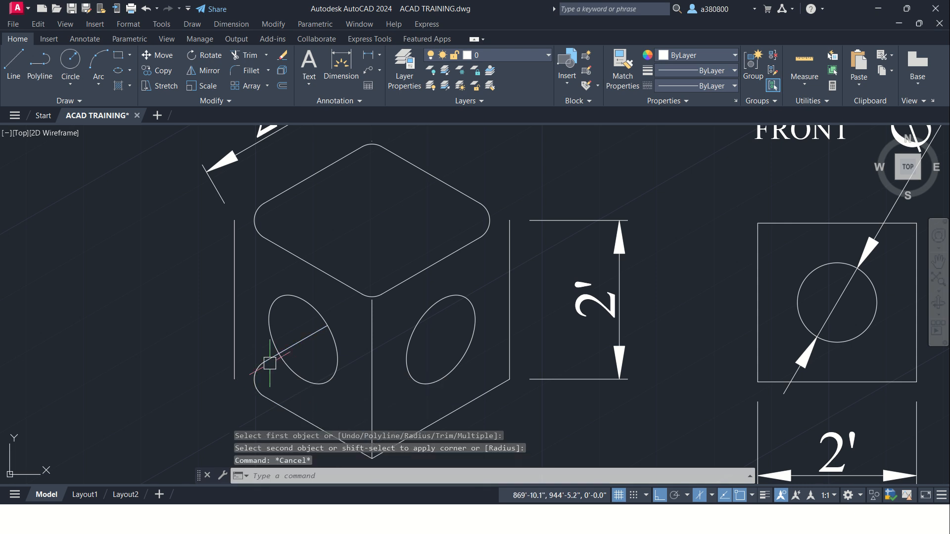
Step: Move the cube's left vertical edge from its lower endpoint inward to the outermost point of the lower-left fillet arc
click(236, 349)
text(m)
key(Return)
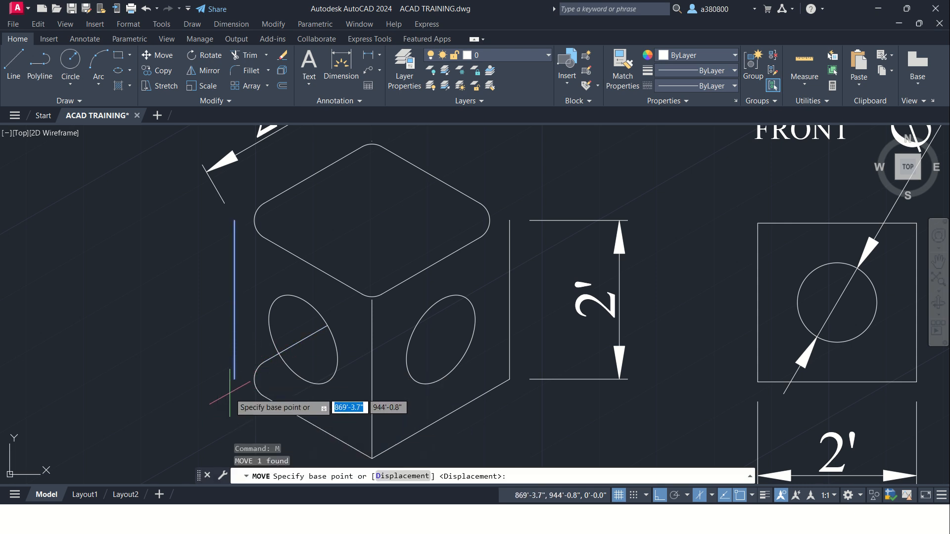
scroll(230, 379, up, 3)
click(237, 372)
click(272, 370)
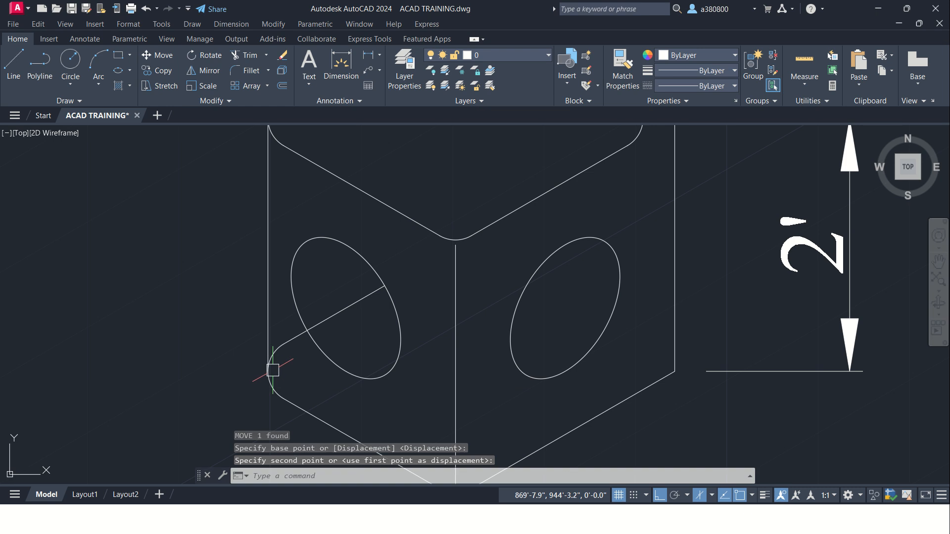
Step: Move the cube's right vertical edge from its upper endpoint inward to the outermost point of the top face's right fillet arc
scroll(248, 425, down, 2)
key(Escape)
key(Escape)
key(Escape)
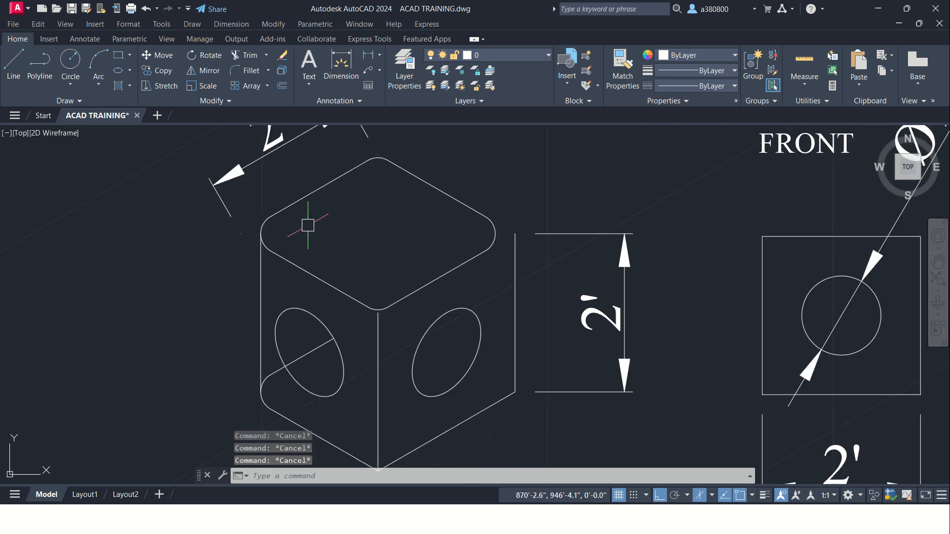
scroll(312, 223, down, 5)
scroll(350, 290, up, 2)
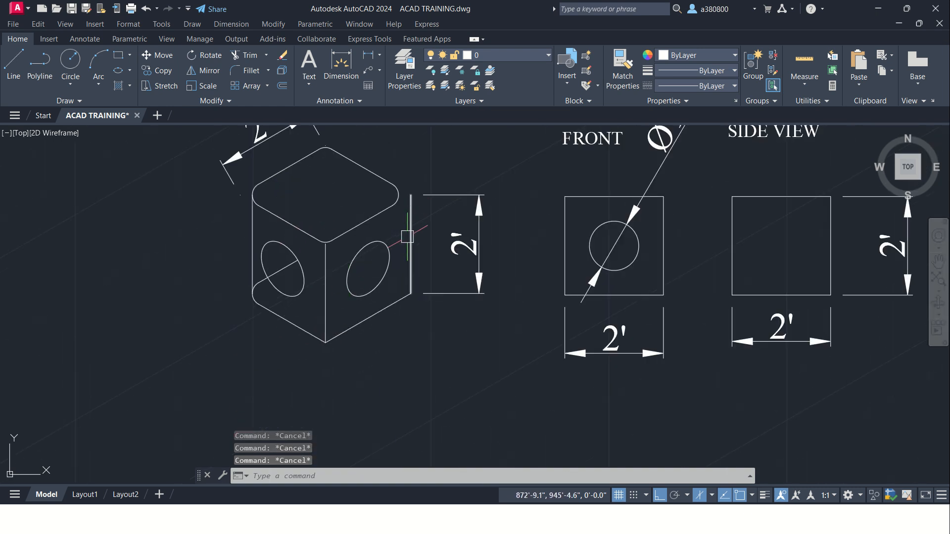
click(413, 236)
text(l)
key(BackSpace)
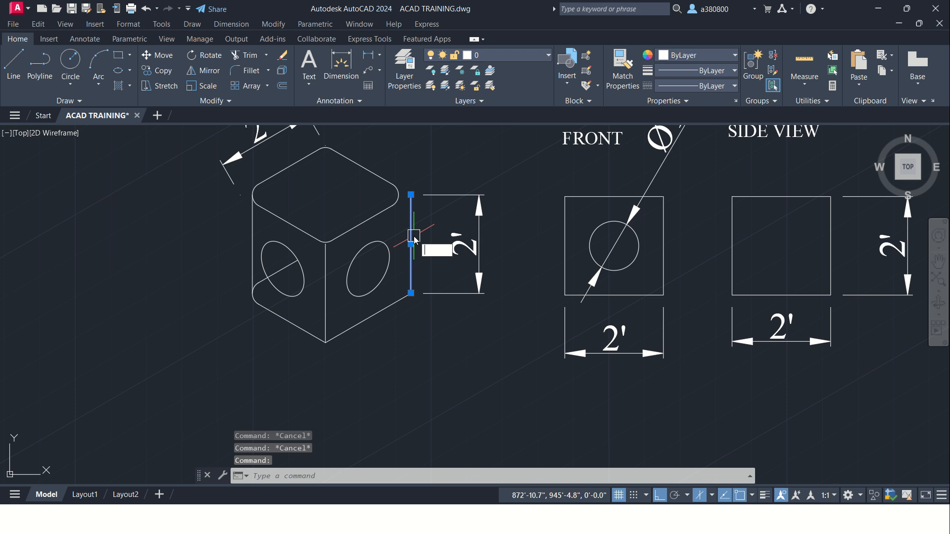
text(M)
key(Return)
scroll(409, 215, up, 2)
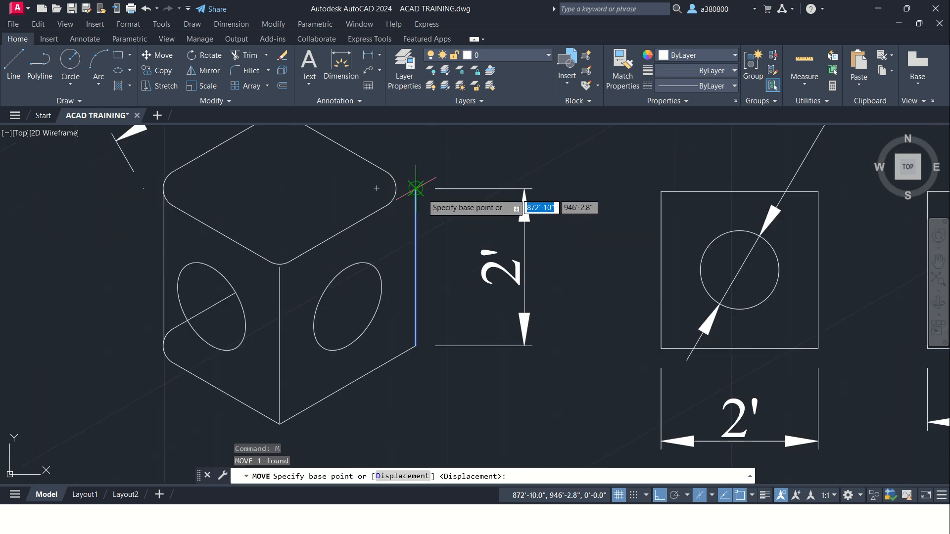
click(397, 187)
click(399, 187)
key(Escape)
key(Escape)
key(Escape)
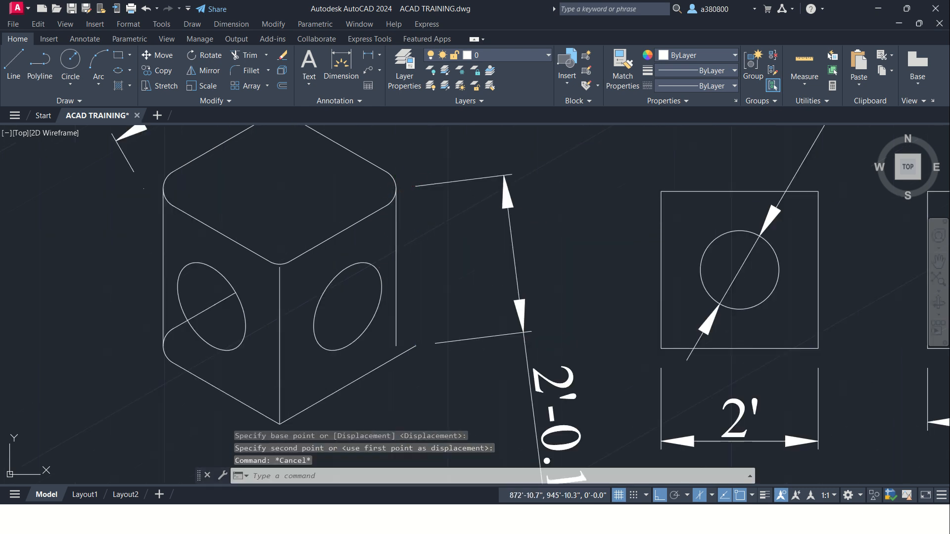
Step: Draw a construction line about 1'-8" long at 150° from the cube's lower-right corner across the right face's isocircle
text(l)
key(Return)
click(416, 346)
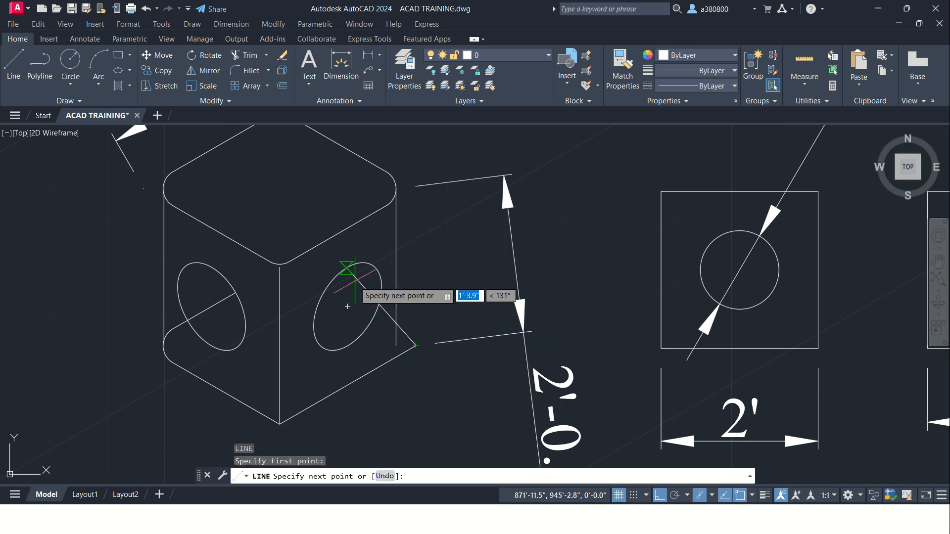
key(F5)
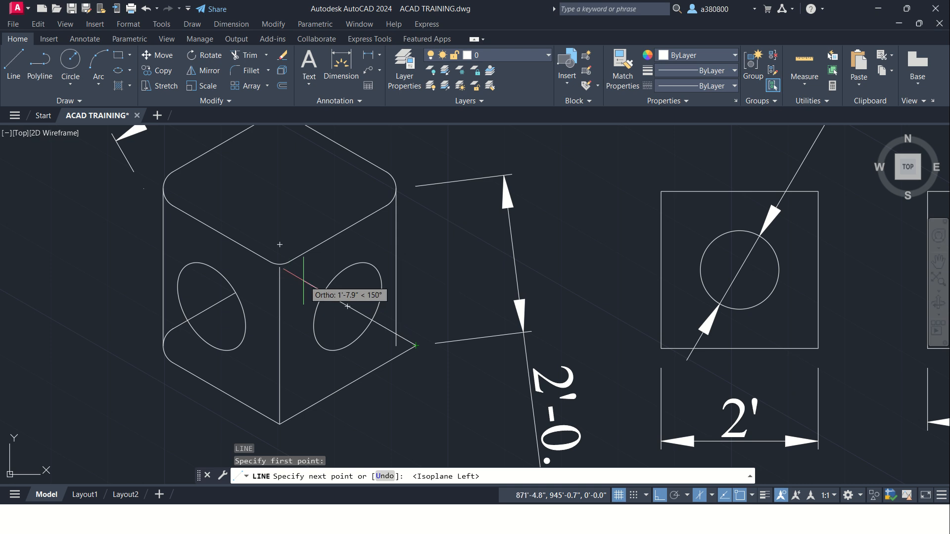
key(Escape)
key(Escape)
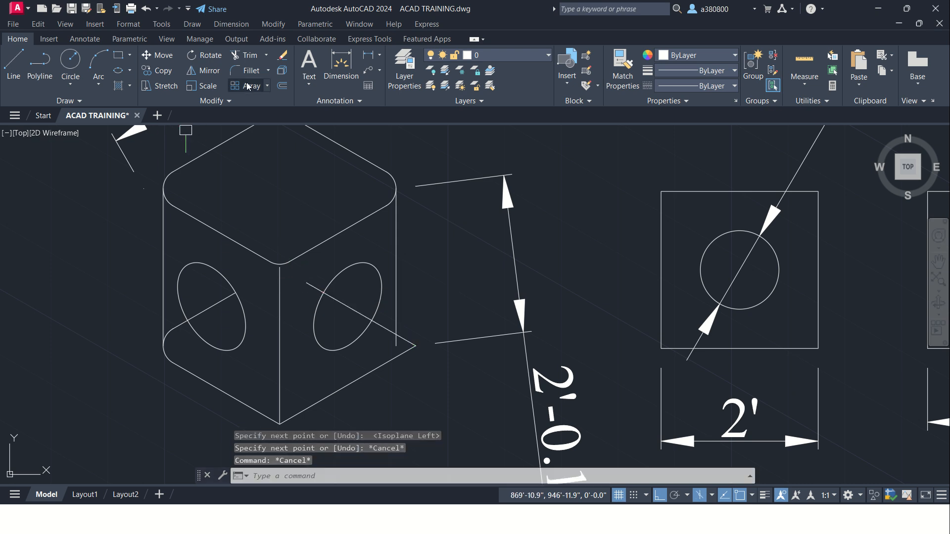
Step: Fillet the cube's lower-right corner with a 3" radius between the bottom-right edge and the 150° construction line
click(246, 55)
click(246, 69)
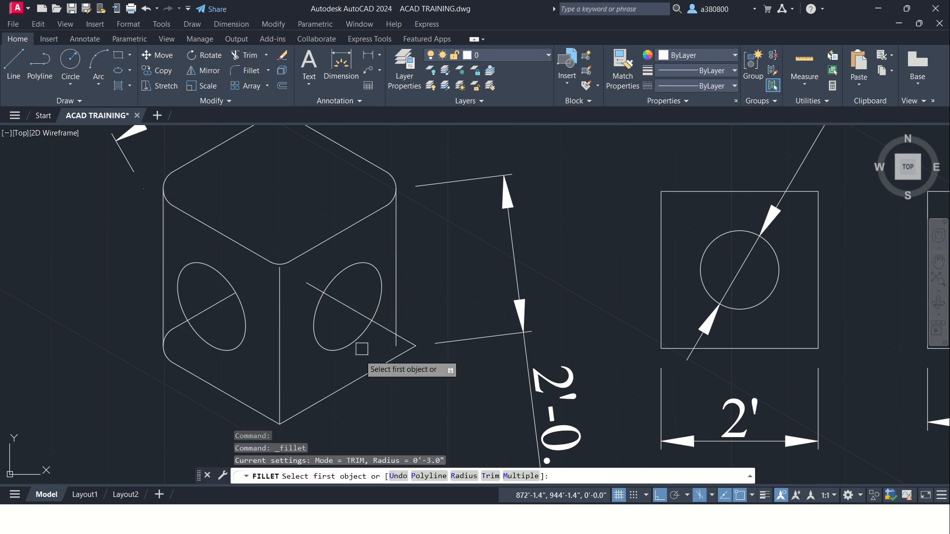
click(380, 363)
click(395, 334)
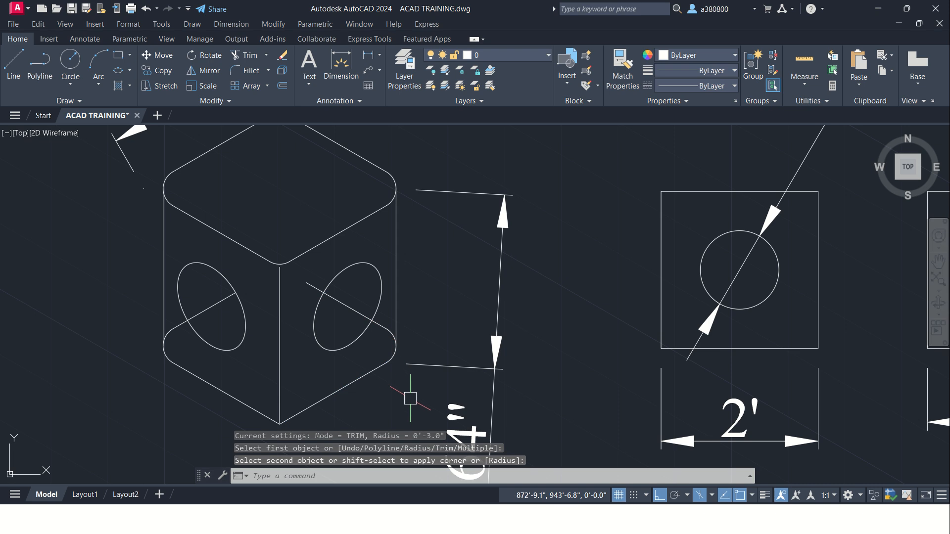
key(Escape)
key(Escape)
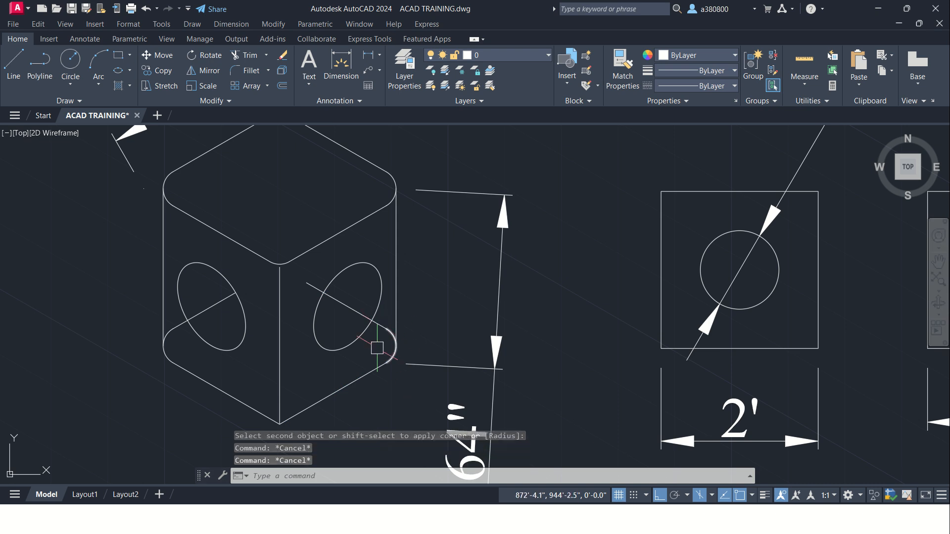
key(Escape)
Step: Trim away both construction lines across the side faces' isocircles and the leftover fillet arc portions inside the lower corners
text(TR)
key(Return)
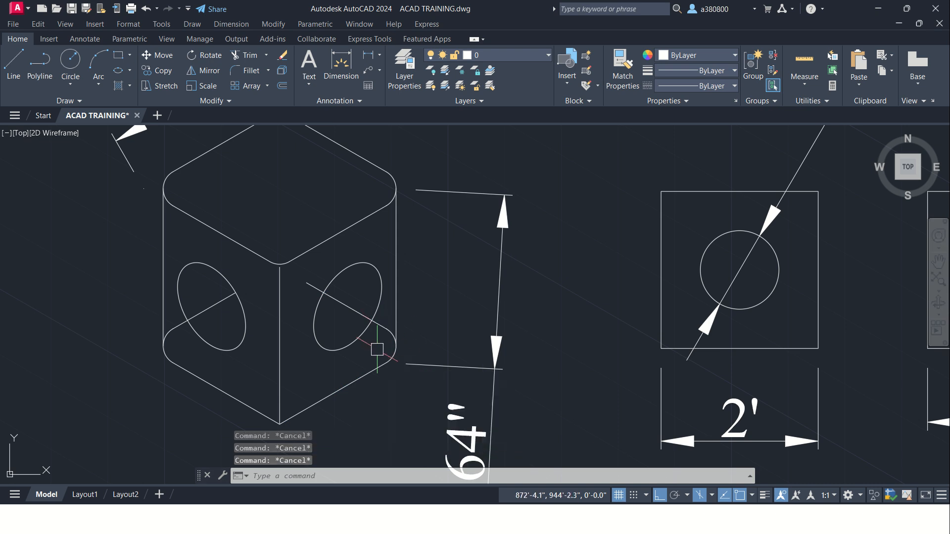
click(368, 319)
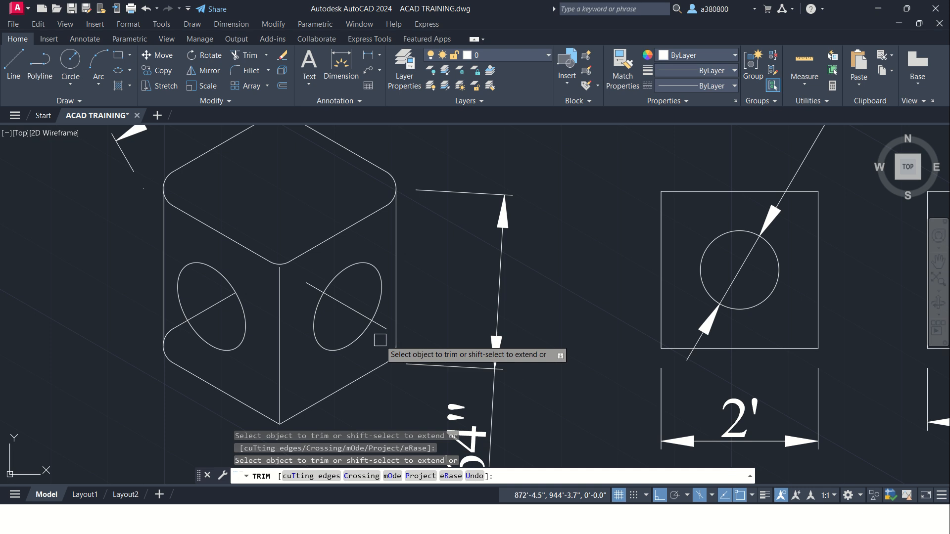
click(310, 286)
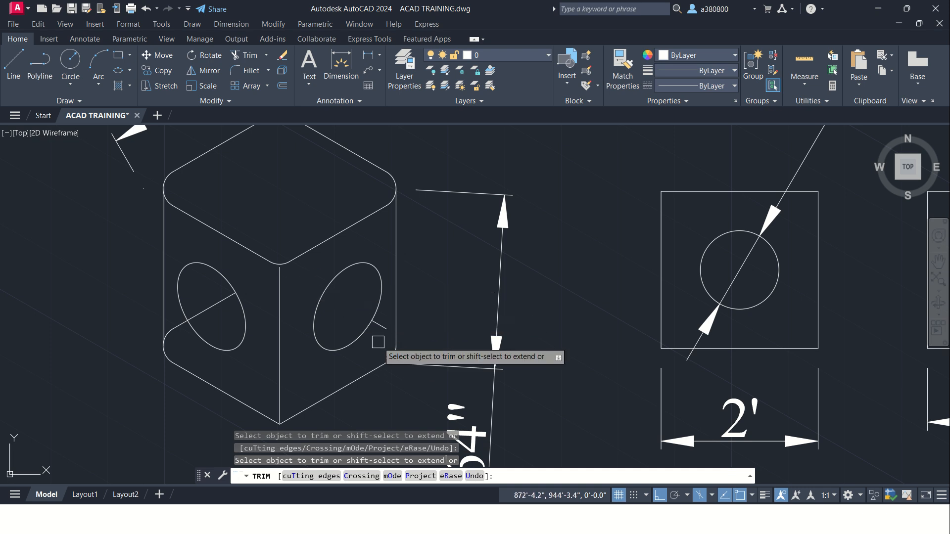
click(379, 325)
click(211, 305)
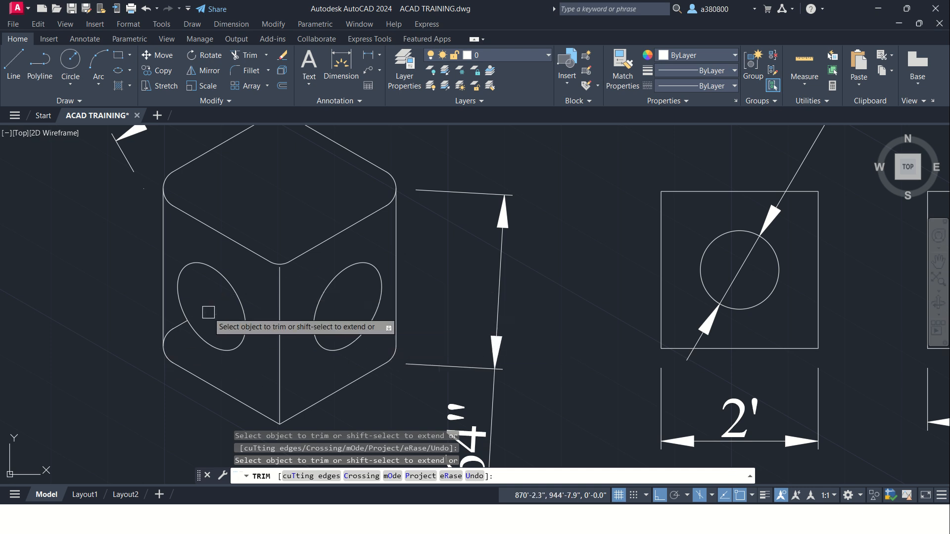
click(182, 325)
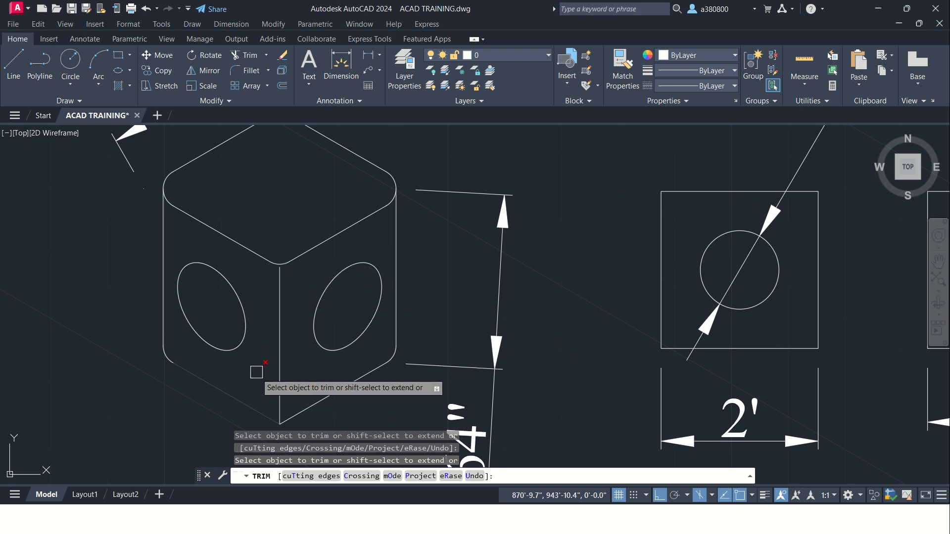
key(Escape)
key(Escape)
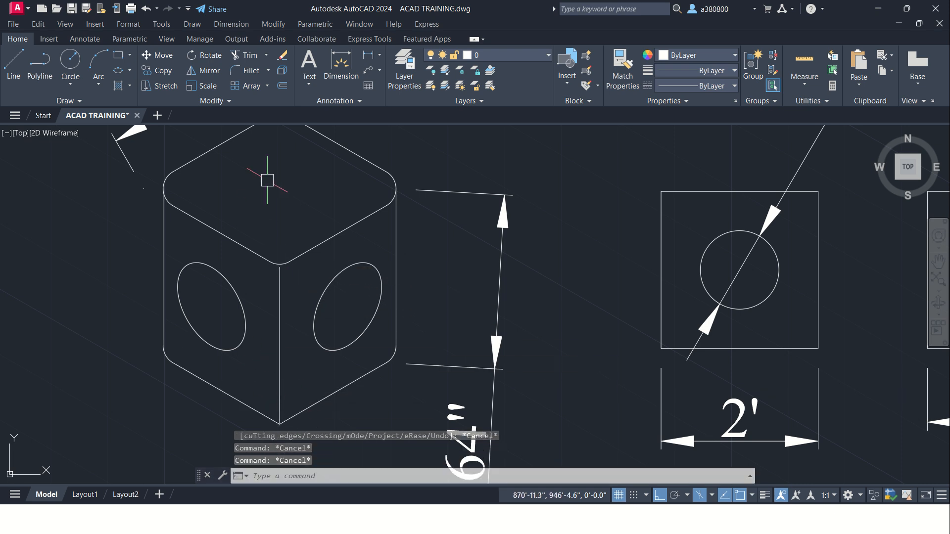
Step: Fillet the cube's bottom front corner between the two bottom edges with the same radius
click(250, 70)
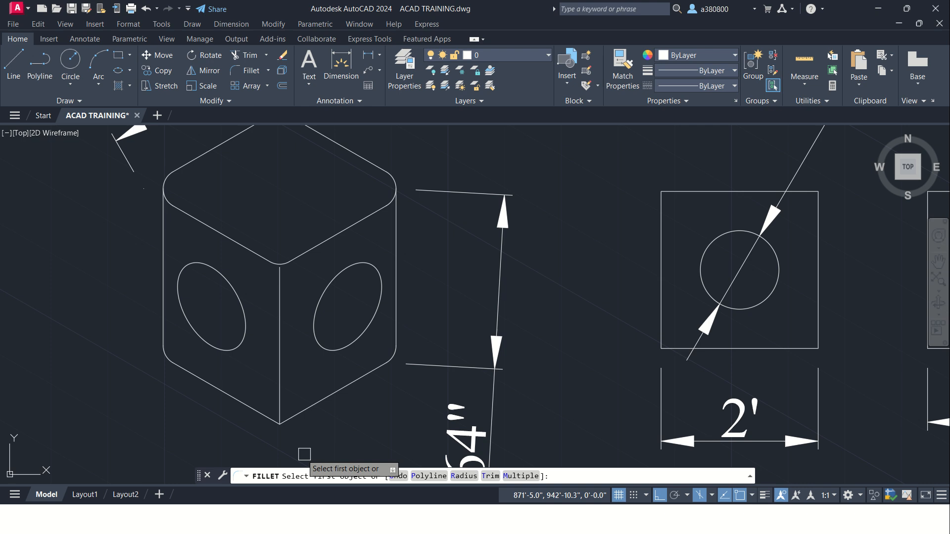
click(286, 417)
click(266, 414)
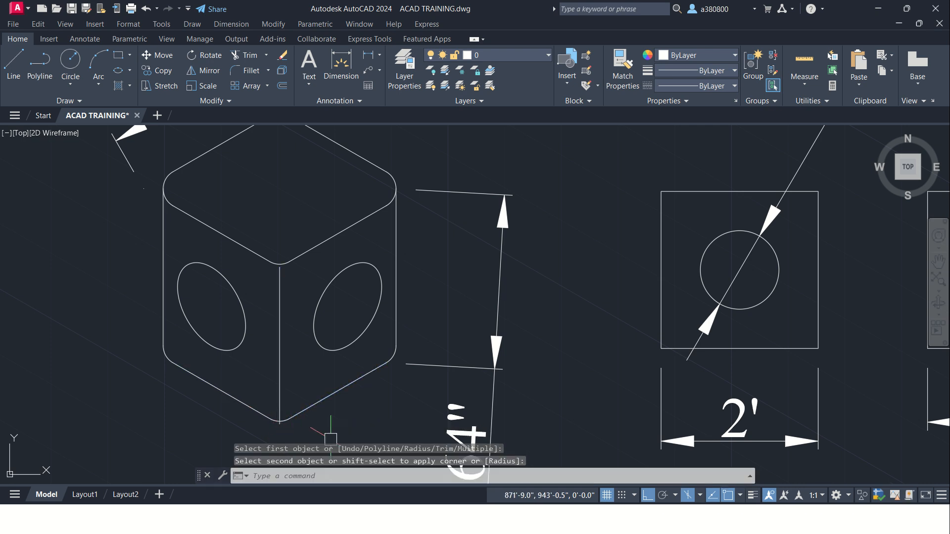
key(Escape)
key(Escape)
Step: Delete the cube's front vertical edge between the two side faces
middle_drag(277, 363, 295, 322)
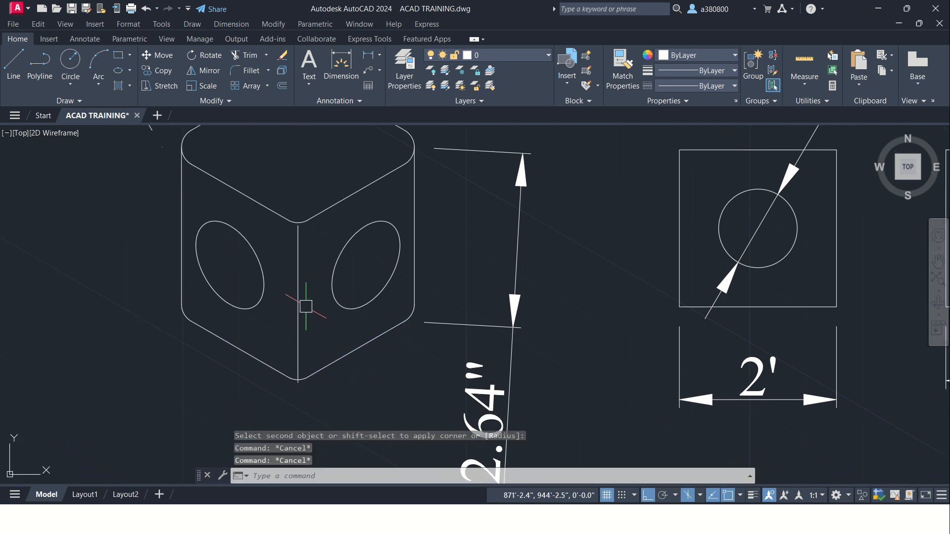
key(Escape)
click(298, 305)
key(Delete)
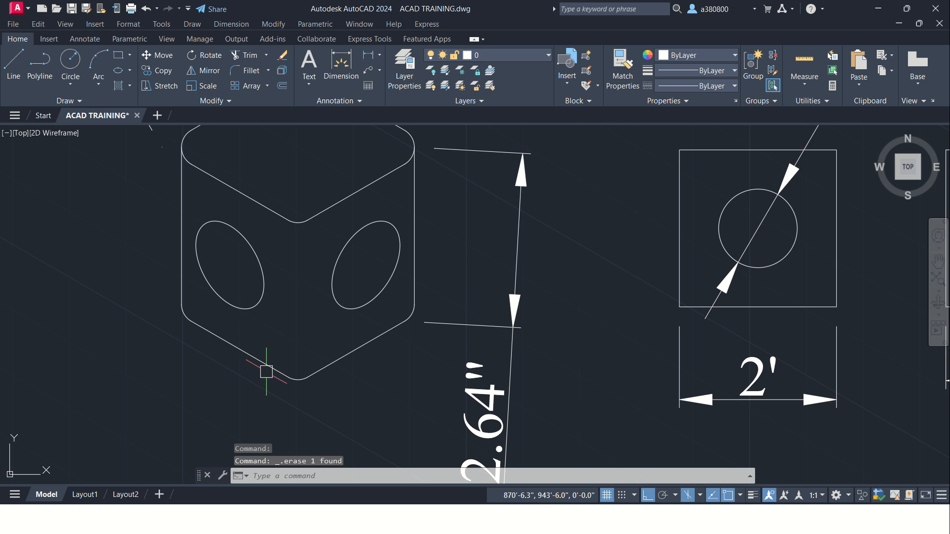
scroll(224, 350, down, 2)
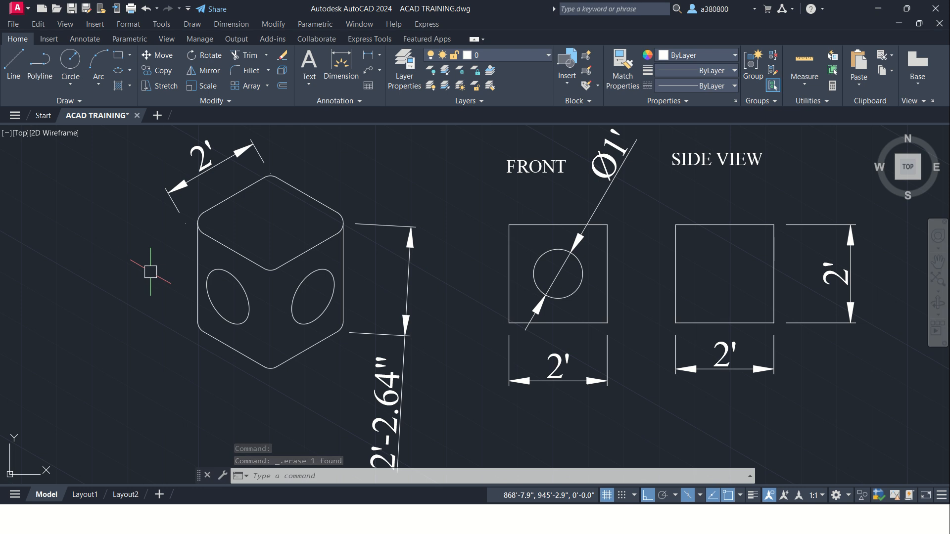
scroll(148, 265, up, 2)
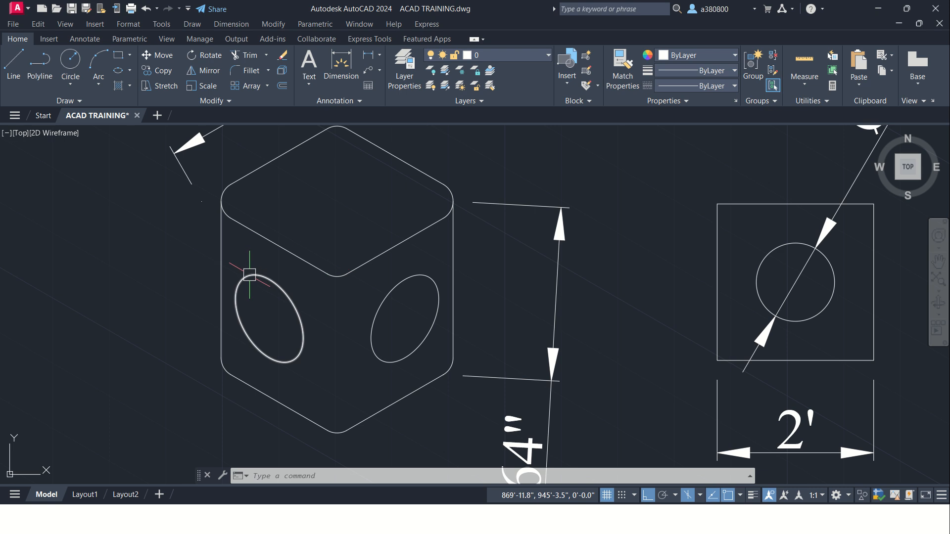
scroll(242, 273, down, 2)
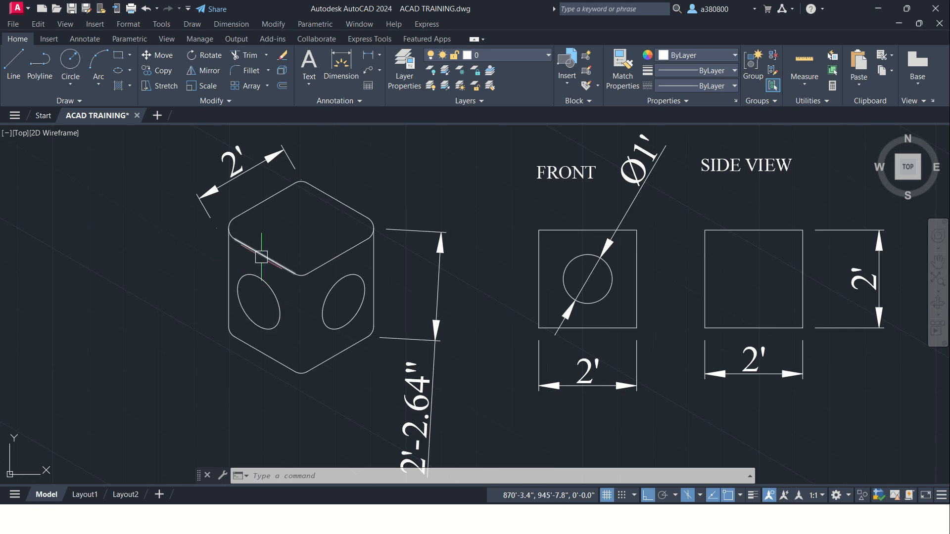
Step: Examine the other isometric exercises in the drawing, including the dimensioned reference images of the stepped block and the walled block
scroll(261, 257, down, 2)
scroll(554, 275, down, 4)
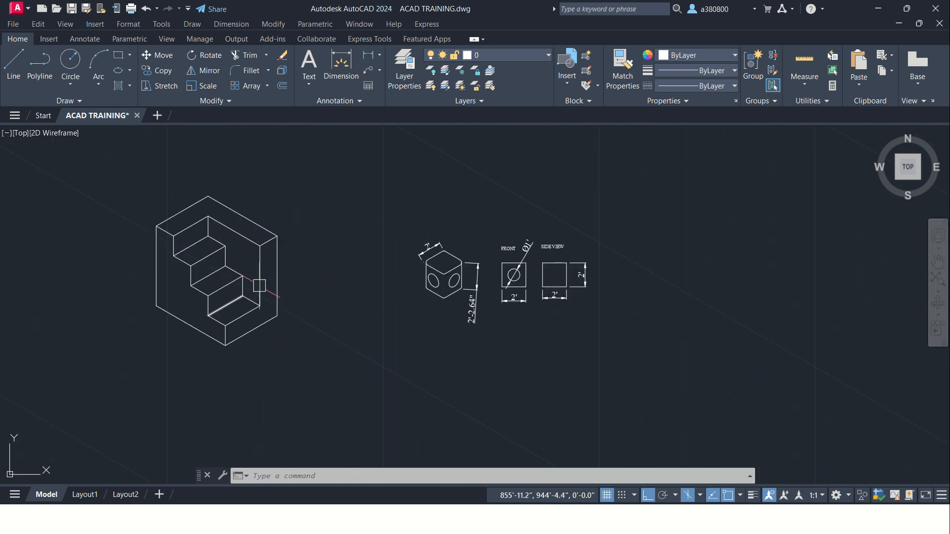
scroll(336, 286, down, 1)
scroll(306, 283, down, 2)
mouse_move(160, 299)
middle_down()
mouse_move(242, 287)
mouse_move(318, 254)
middle_up()
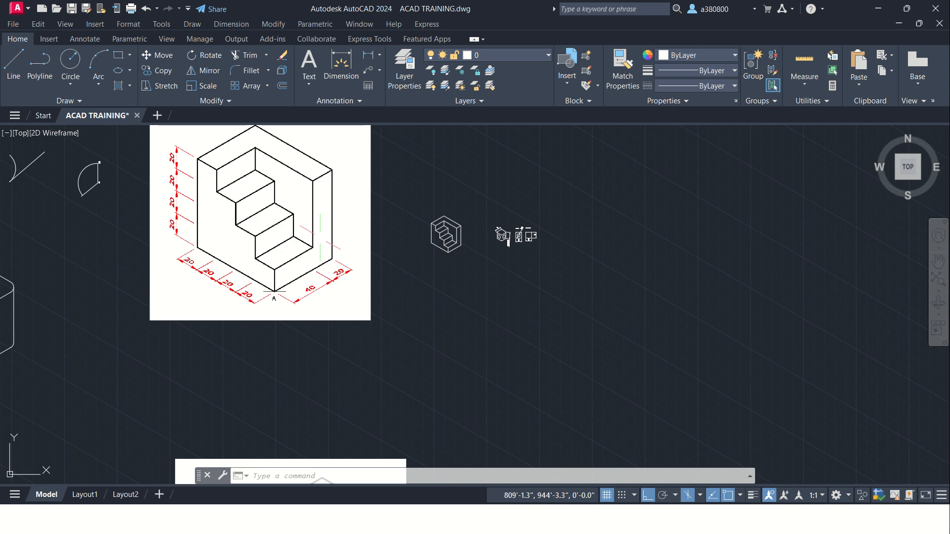
scroll(324, 321, down, 2)
scroll(307, 411, up, 2)
scroll(308, 339, up, 2)
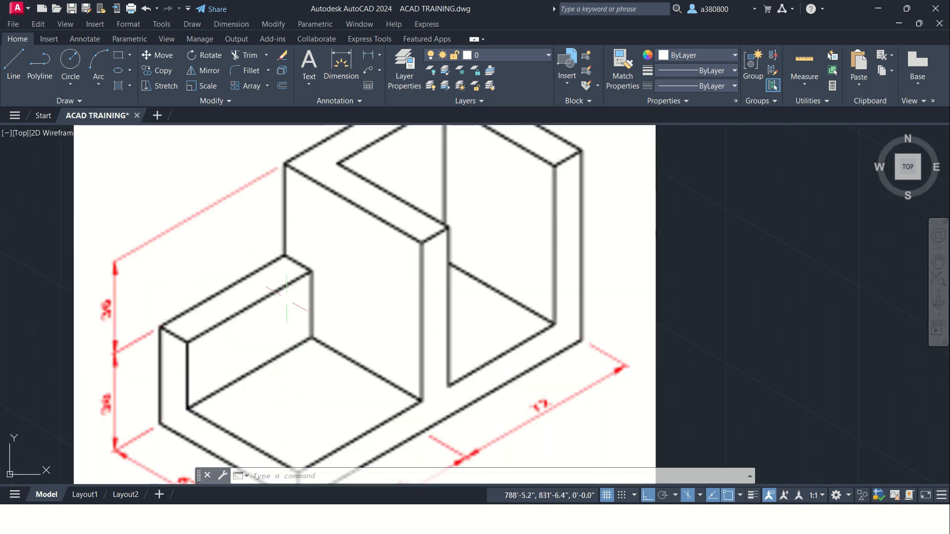
scroll(286, 297, down, 1)
scroll(208, 257, down, 1)
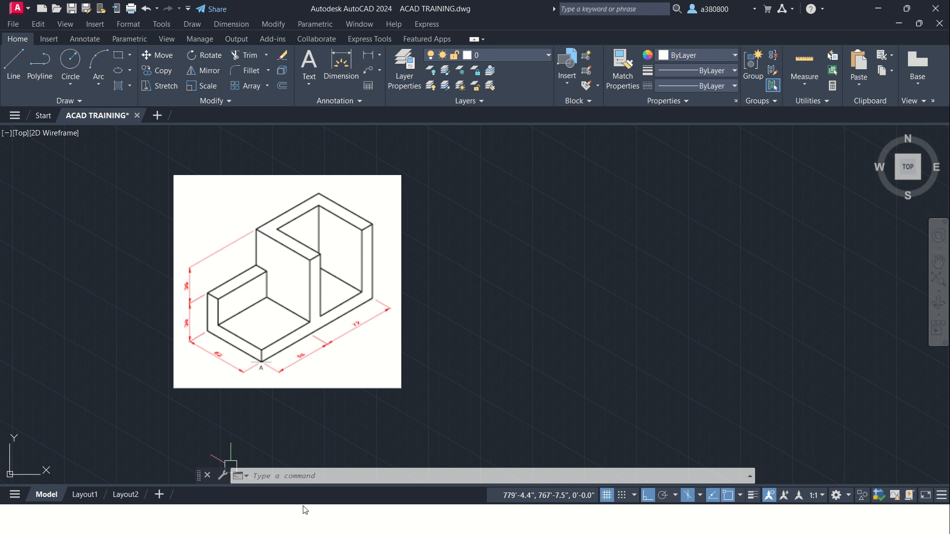
Step: Turn off isometric drafting and return the drawing to orthographic mode
scroll(279, 281, down, 5)
middle_drag(492, 246, 479, 295)
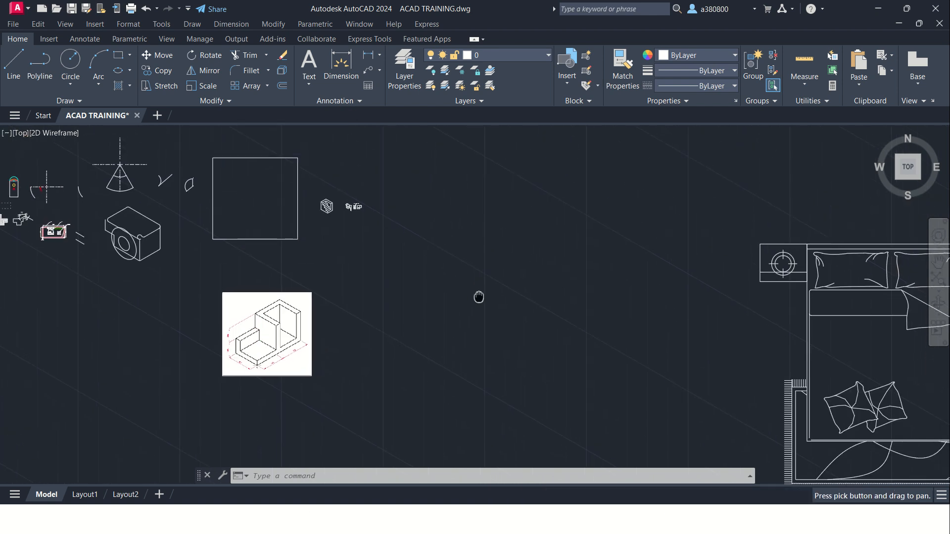
middle_drag(381, 239, 447, 278)
scroll(294, 208, up, 4)
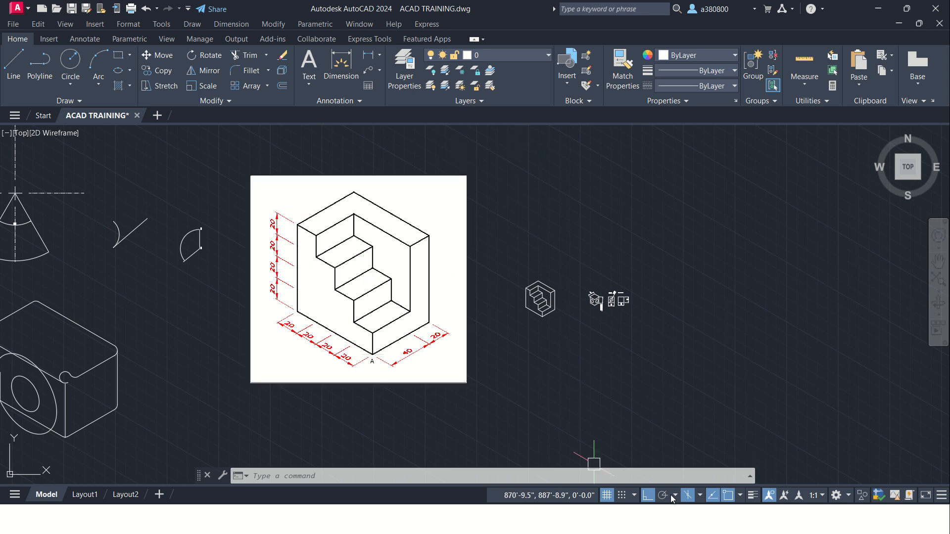
click(692, 499)
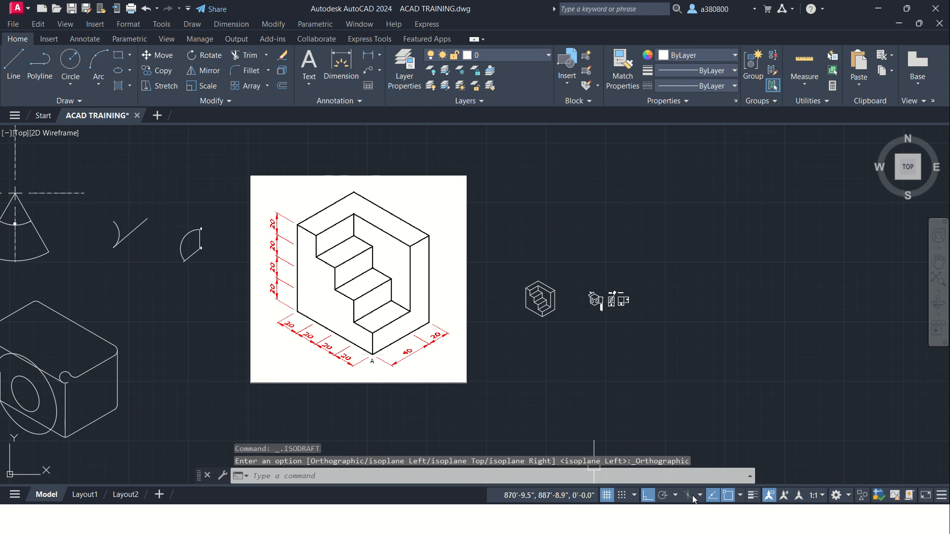
Step: Review the isometric cube with its front and side views, along with the stepped block drawing and the dimensioned reference images
scroll(270, 213, down, 2)
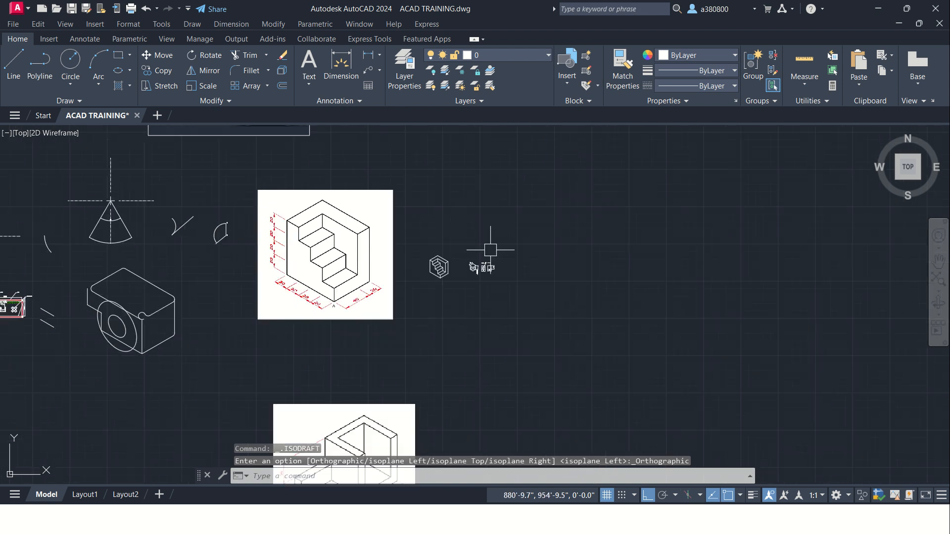
scroll(488, 261, down, 1)
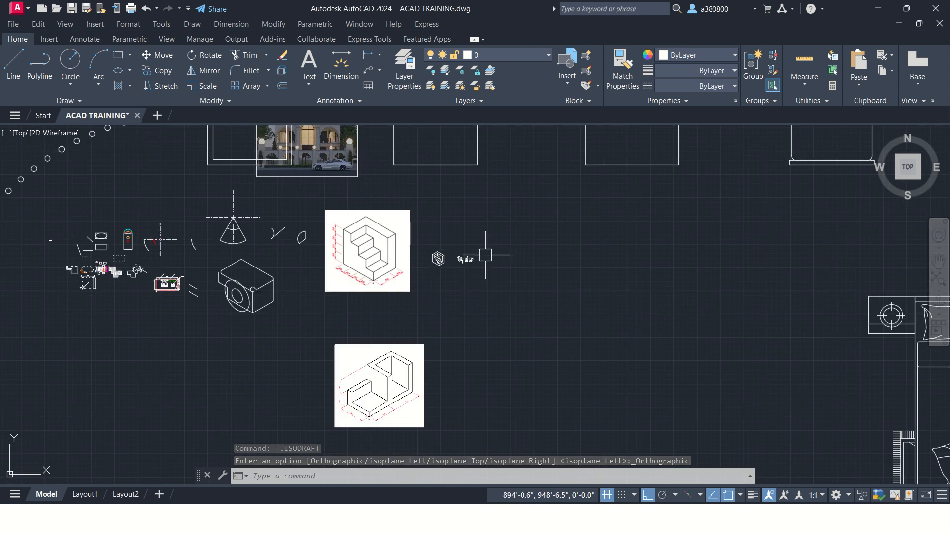
scroll(492, 265, up, 10)
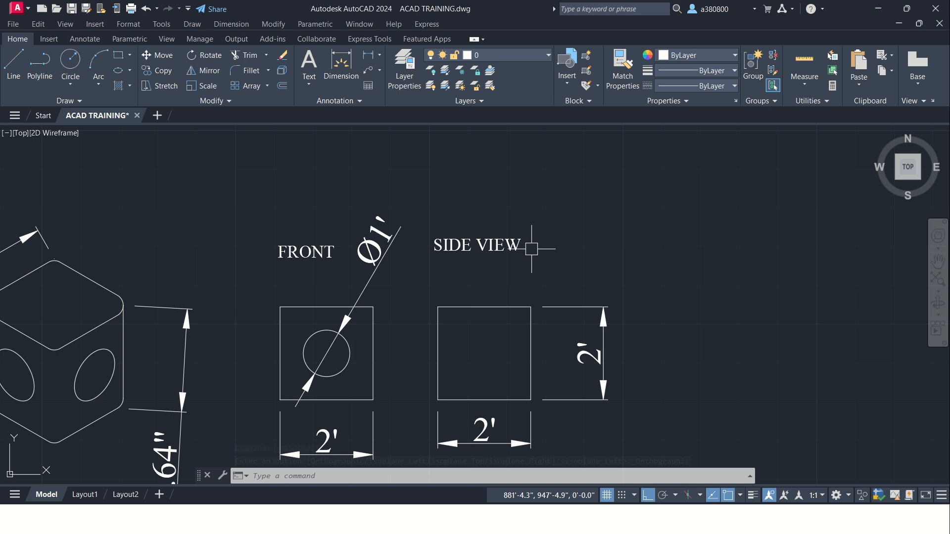
scroll(537, 249, down, 3)
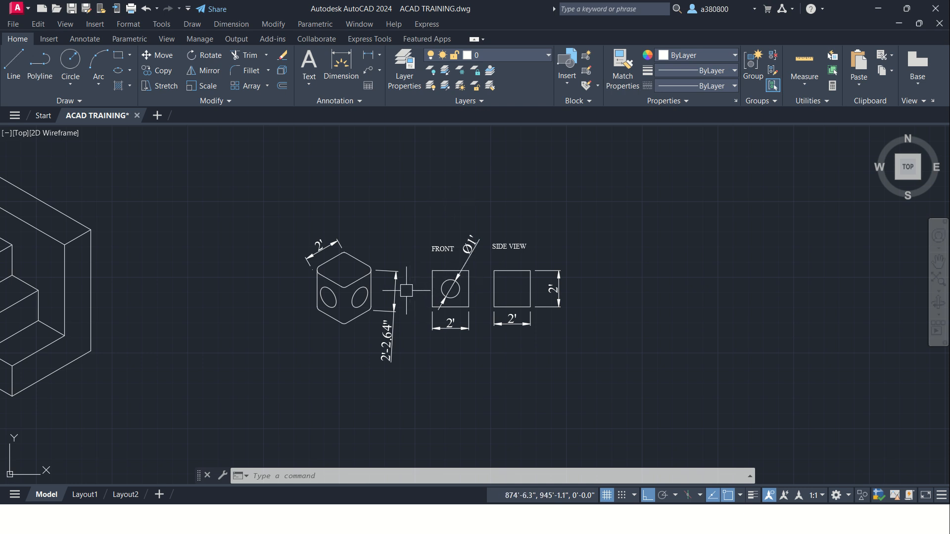
scroll(477, 223, down, 3)
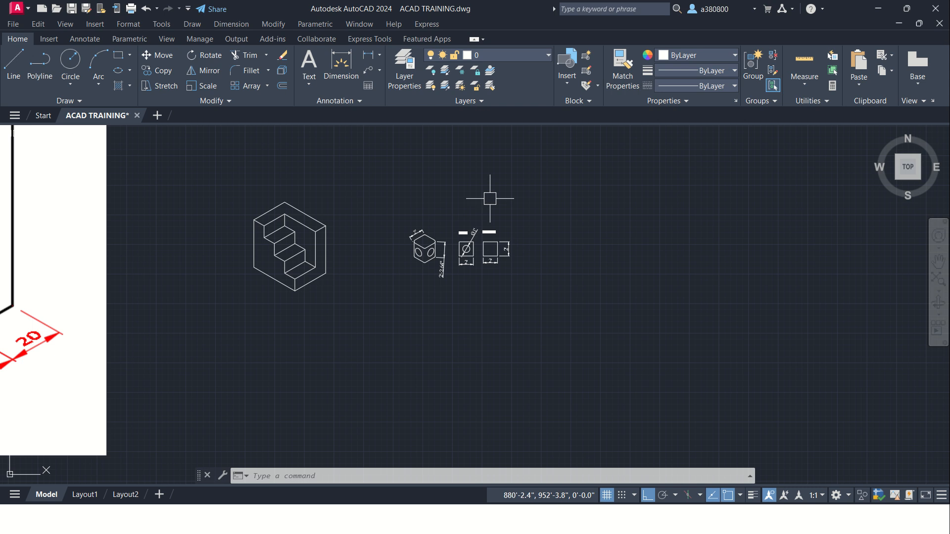
scroll(490, 208, down, 3)
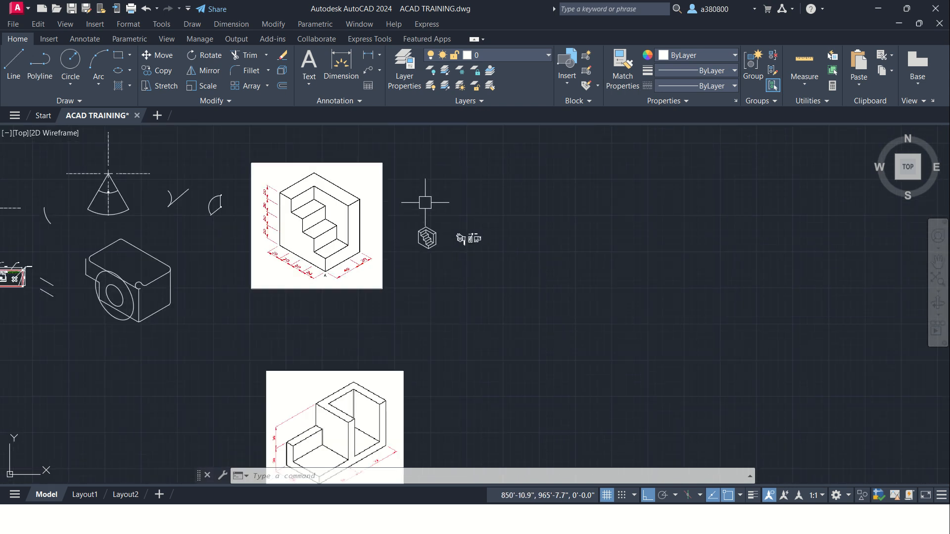
middle_drag(426, 203, 436, 246)
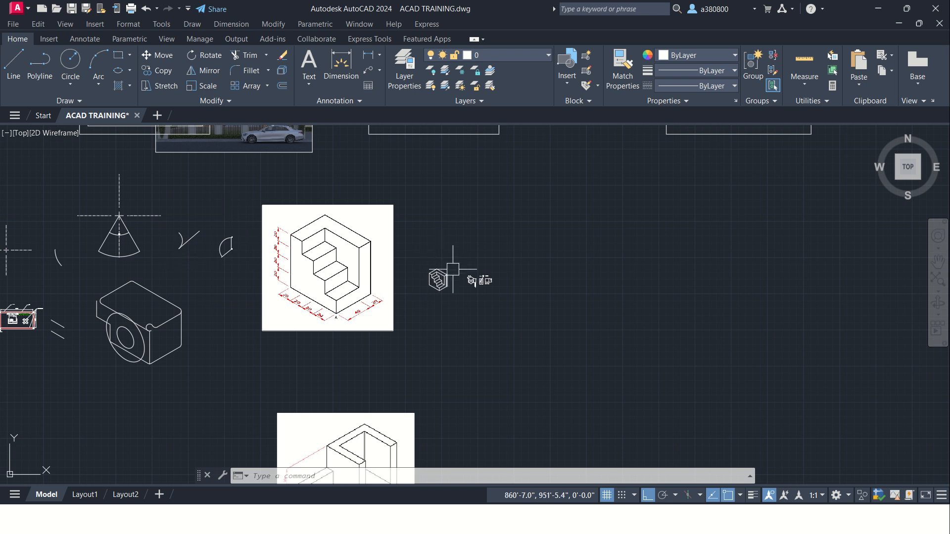
scroll(439, 275, down, 2)
scroll(457, 275, up, 4)
scroll(463, 275, up, 6)
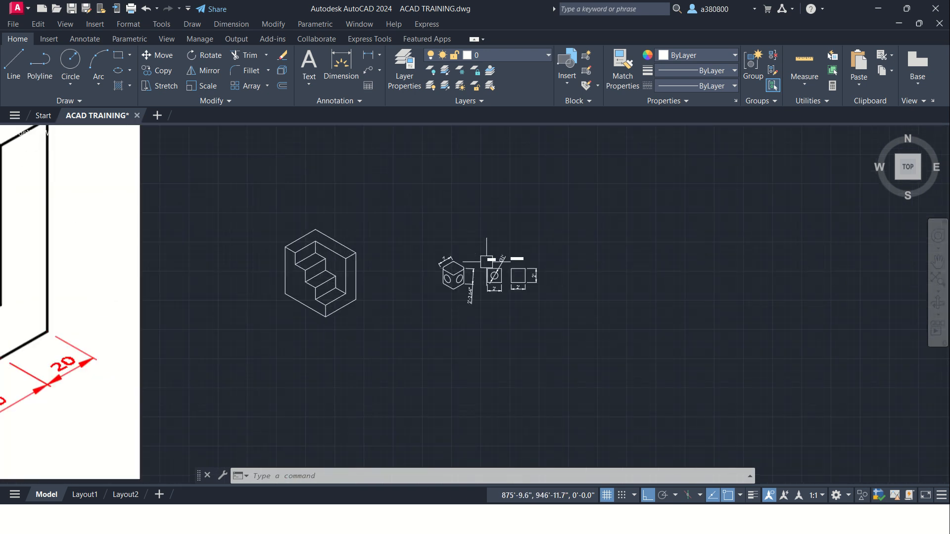
middle_drag(574, 321, 616, 278)
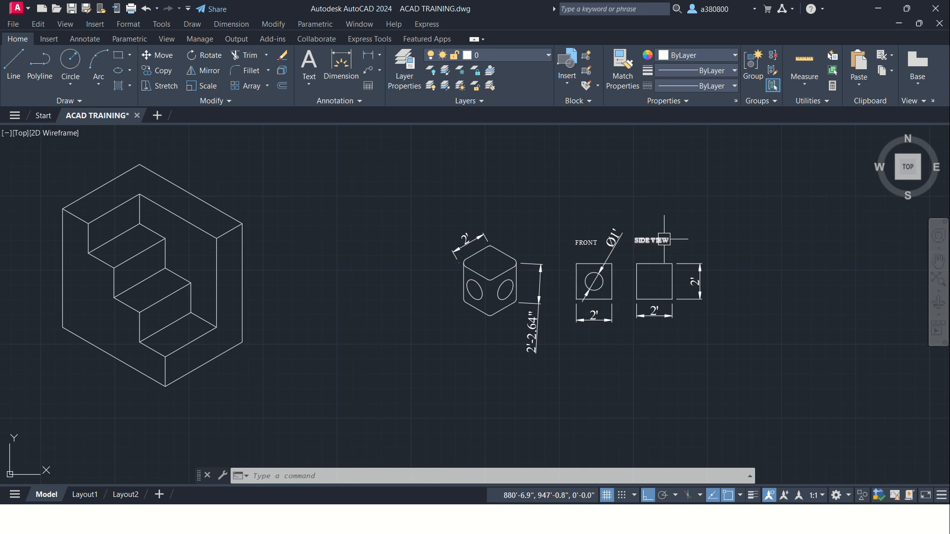
mouse_move(425, 5)
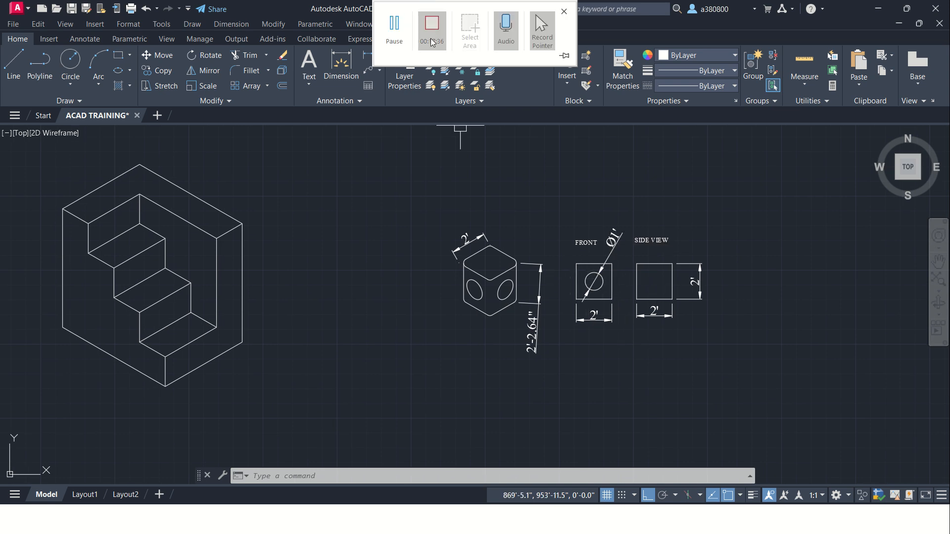